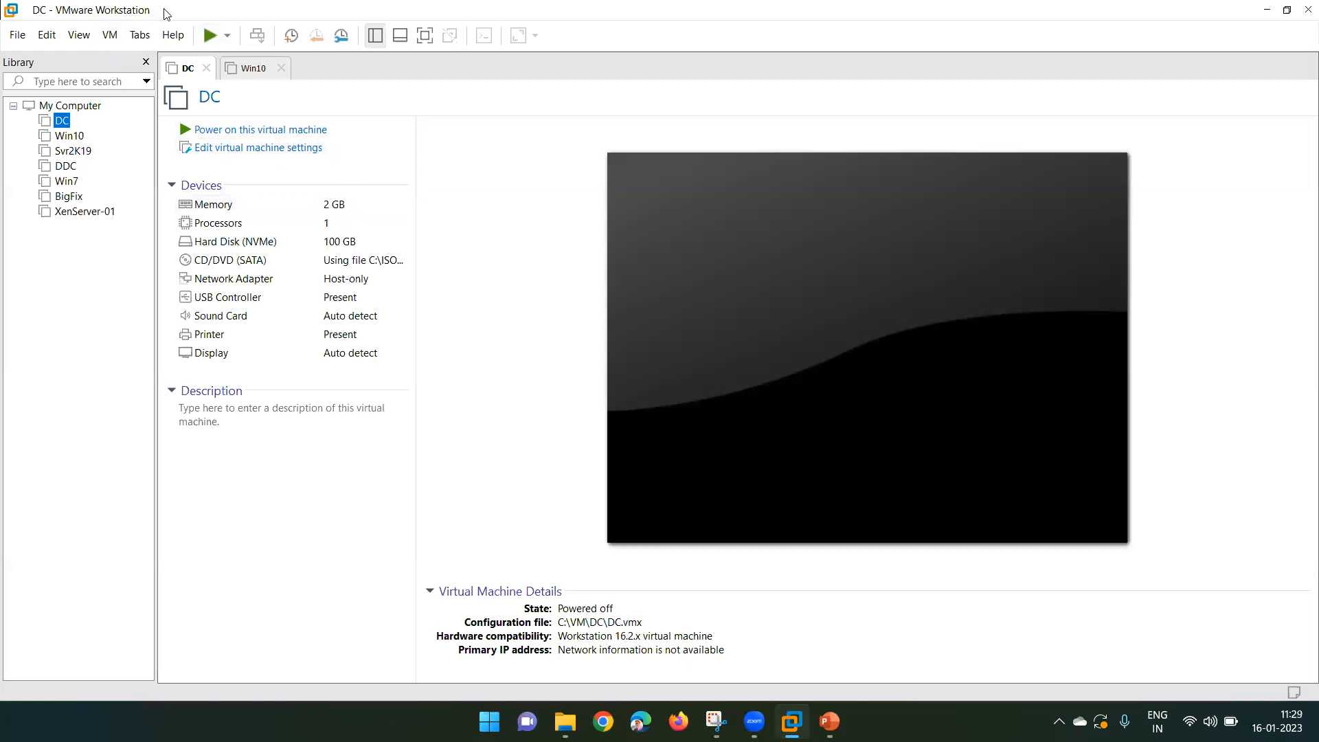
# - Check the product version and licence details of VMware Workstation, and close the information window
pyautogui.click(172, 38)
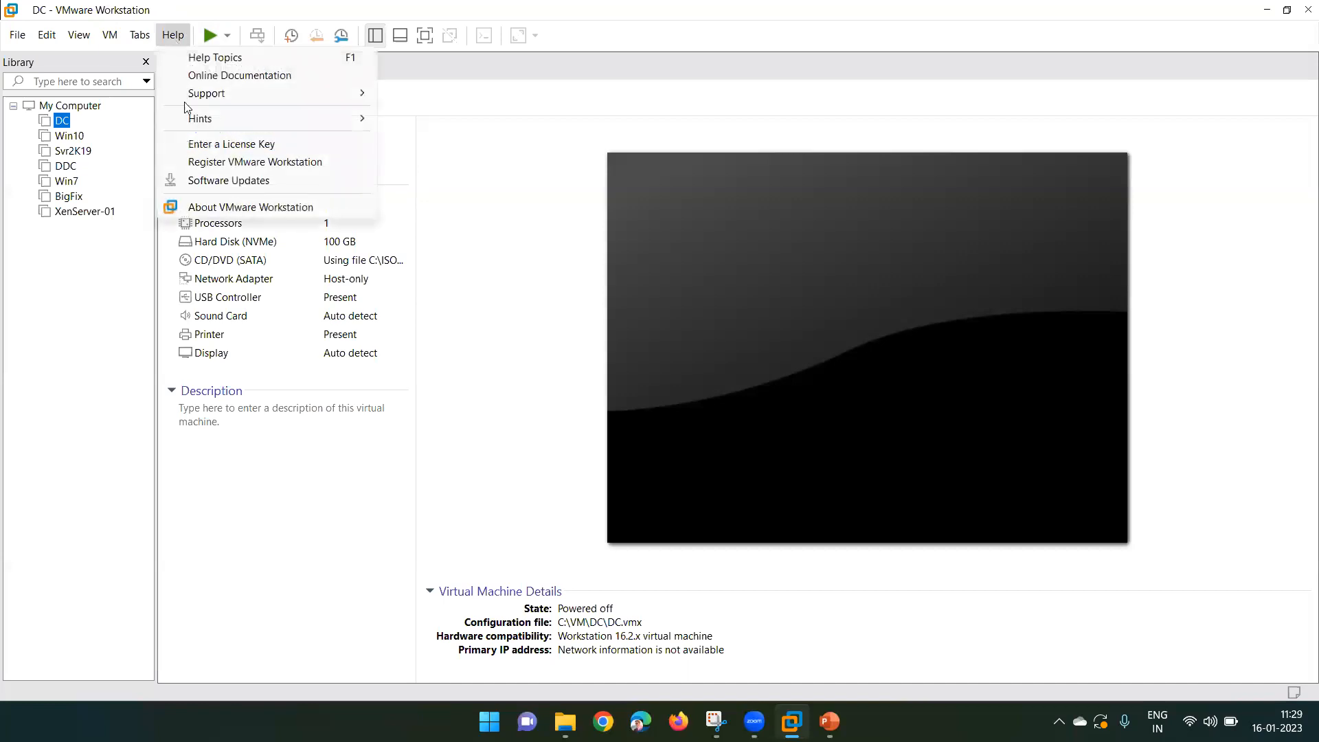
pyautogui.click(259, 208)
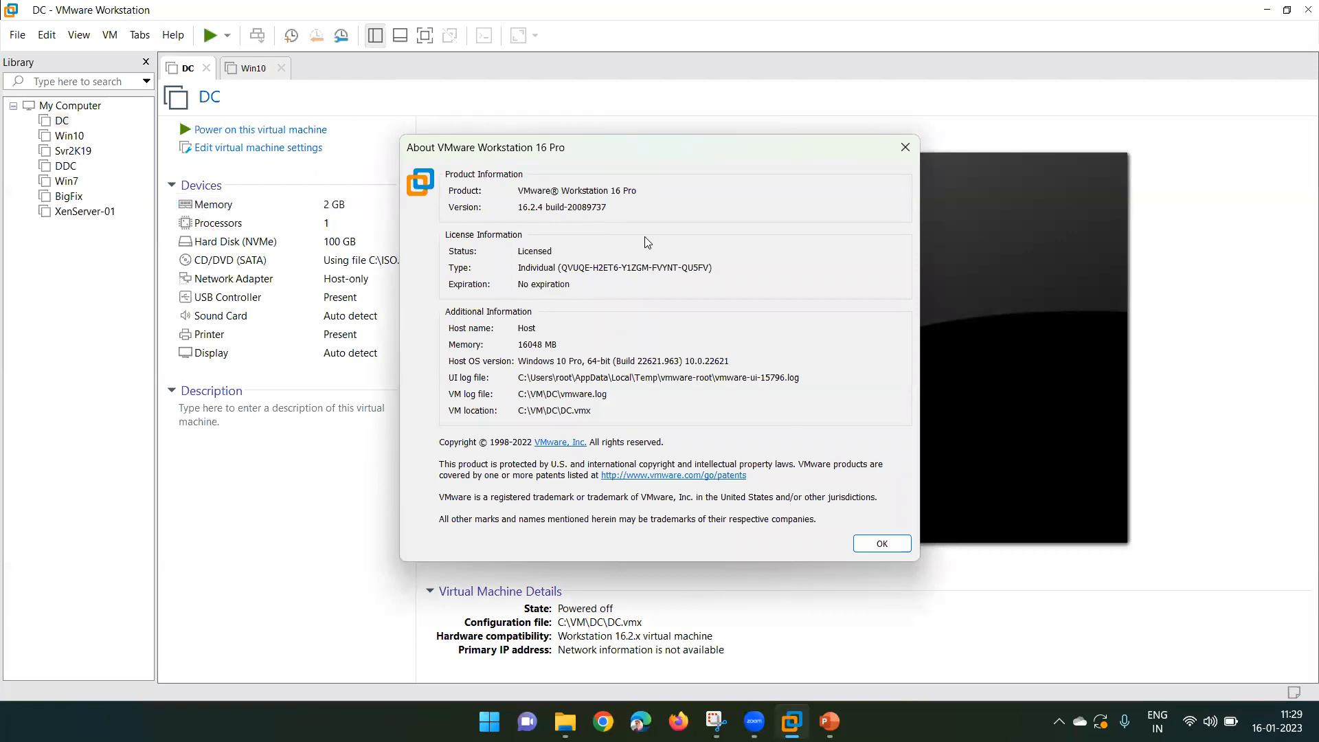
pyautogui.click(569, 208)
pyautogui.click(905, 150)
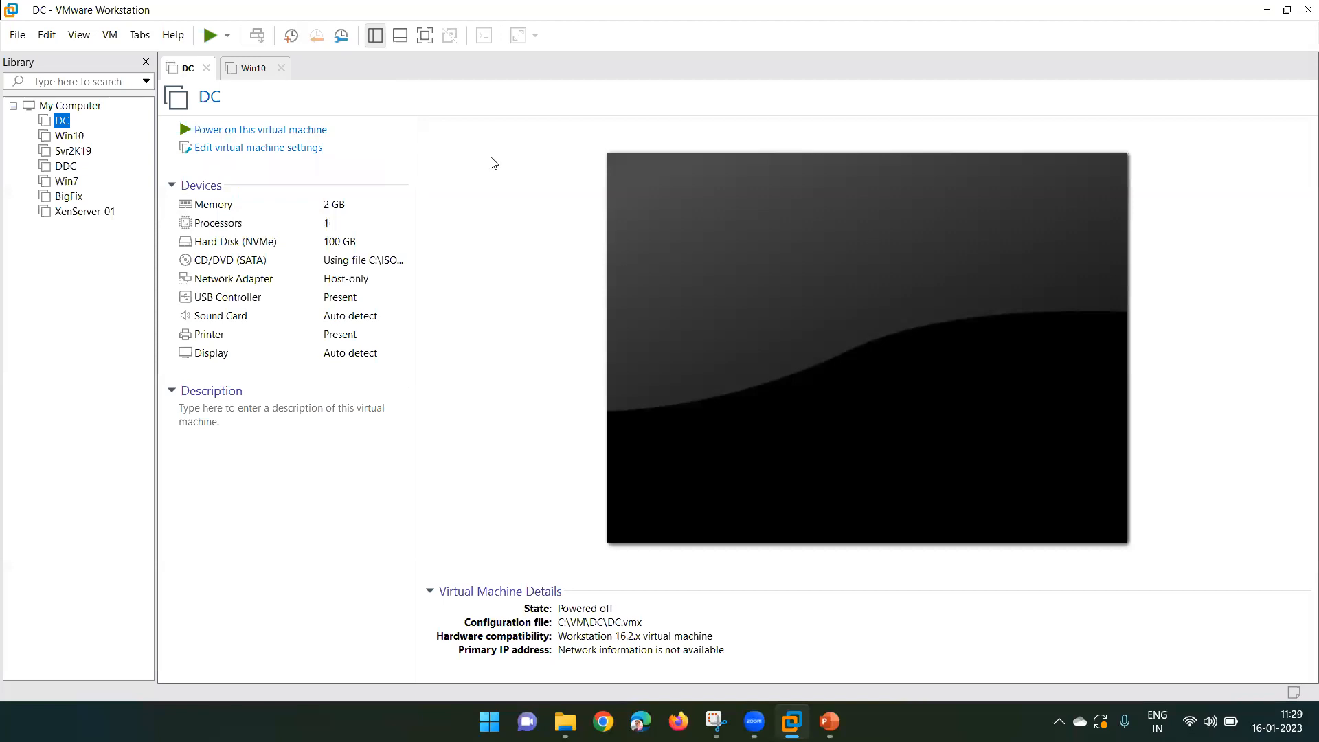
# - Look over the list of existing virtual machines and the DC machine's USB controller settings, leaving them unchanged
pyautogui.click(13, 106)
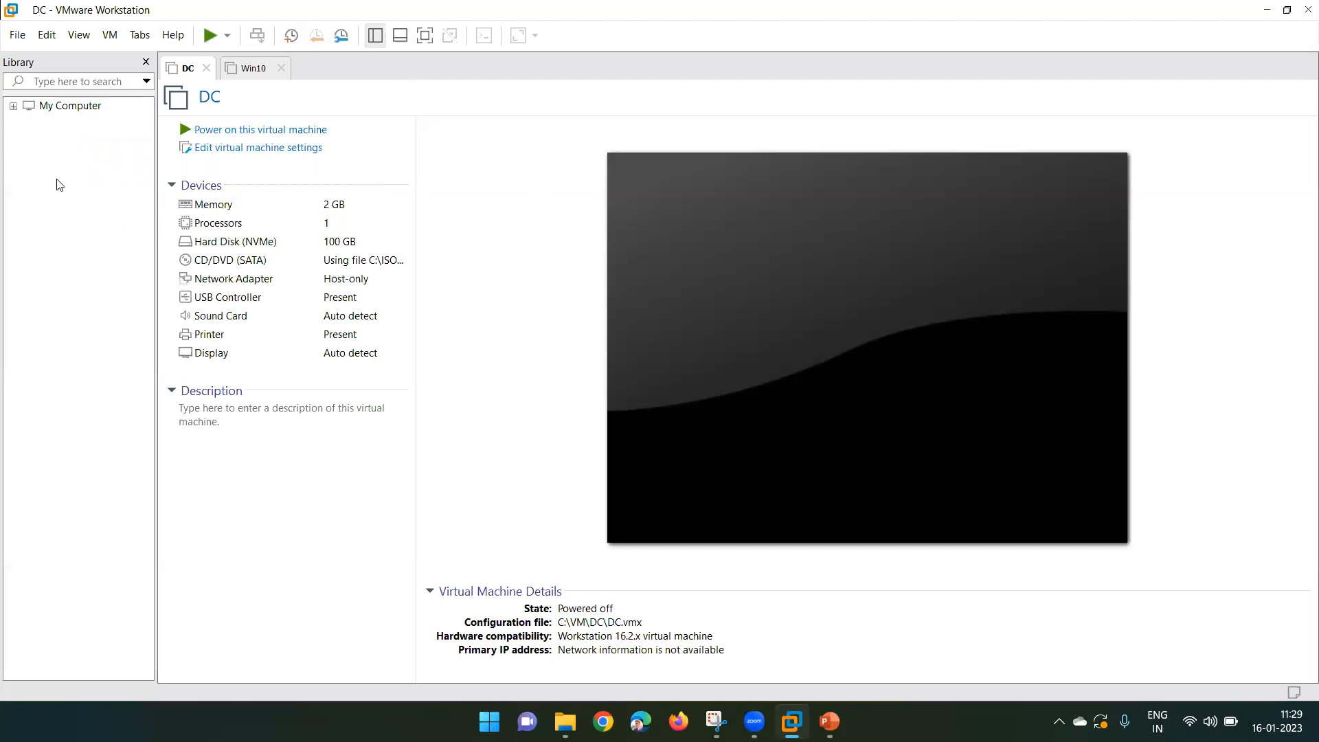
pyautogui.click(13, 106)
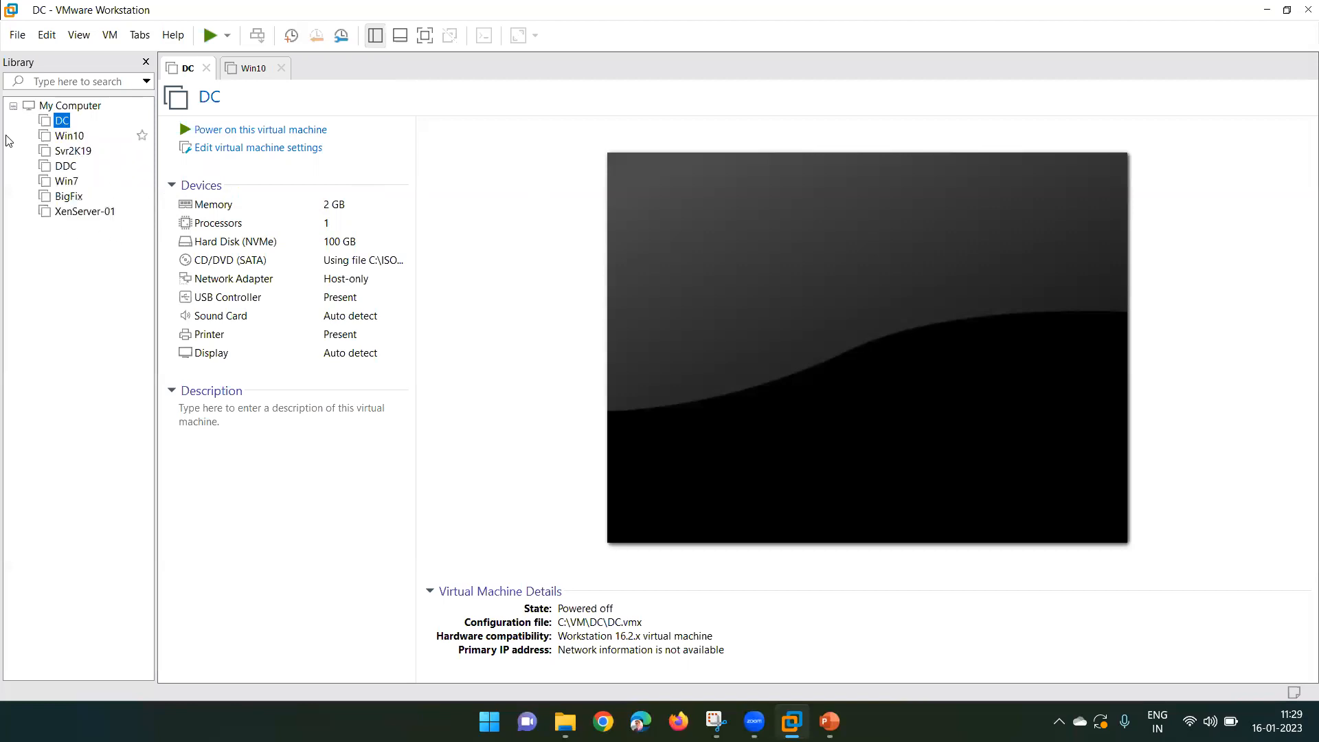
pyautogui.doubleClick(358, 297)
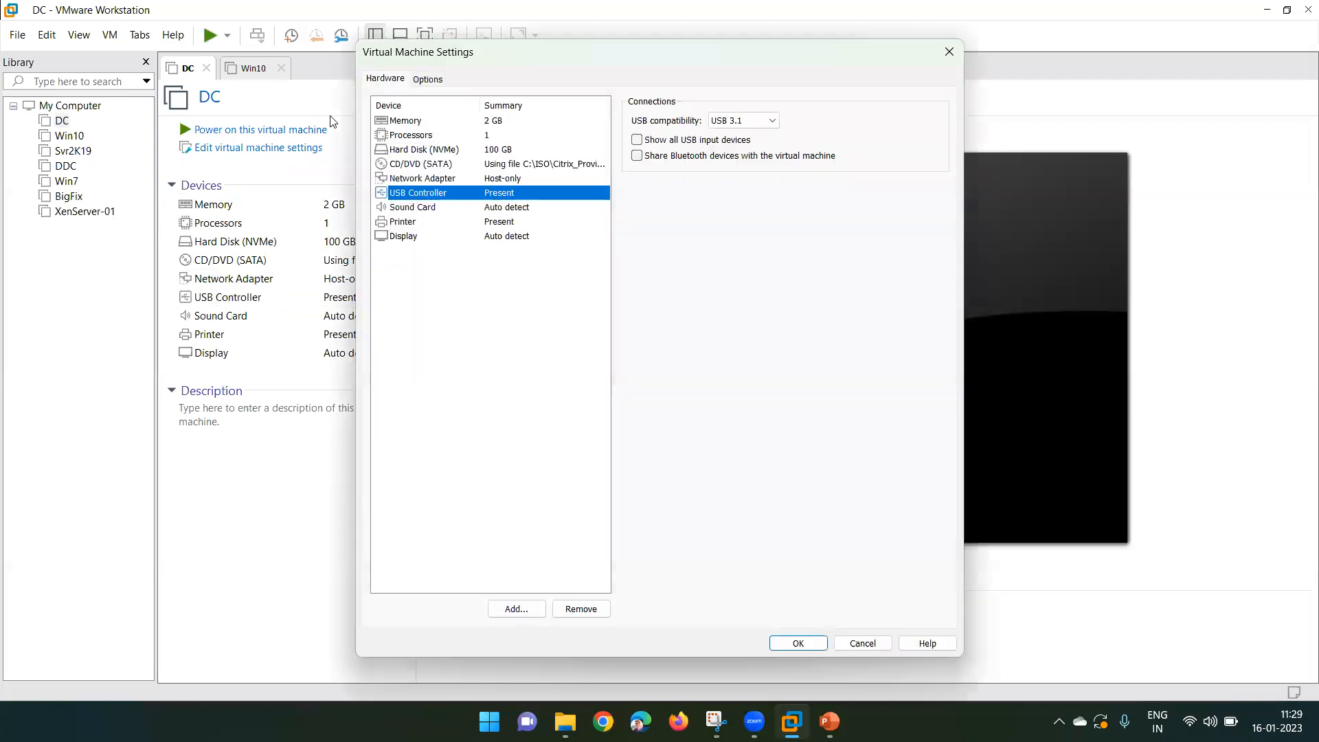
pyautogui.click(861, 644)
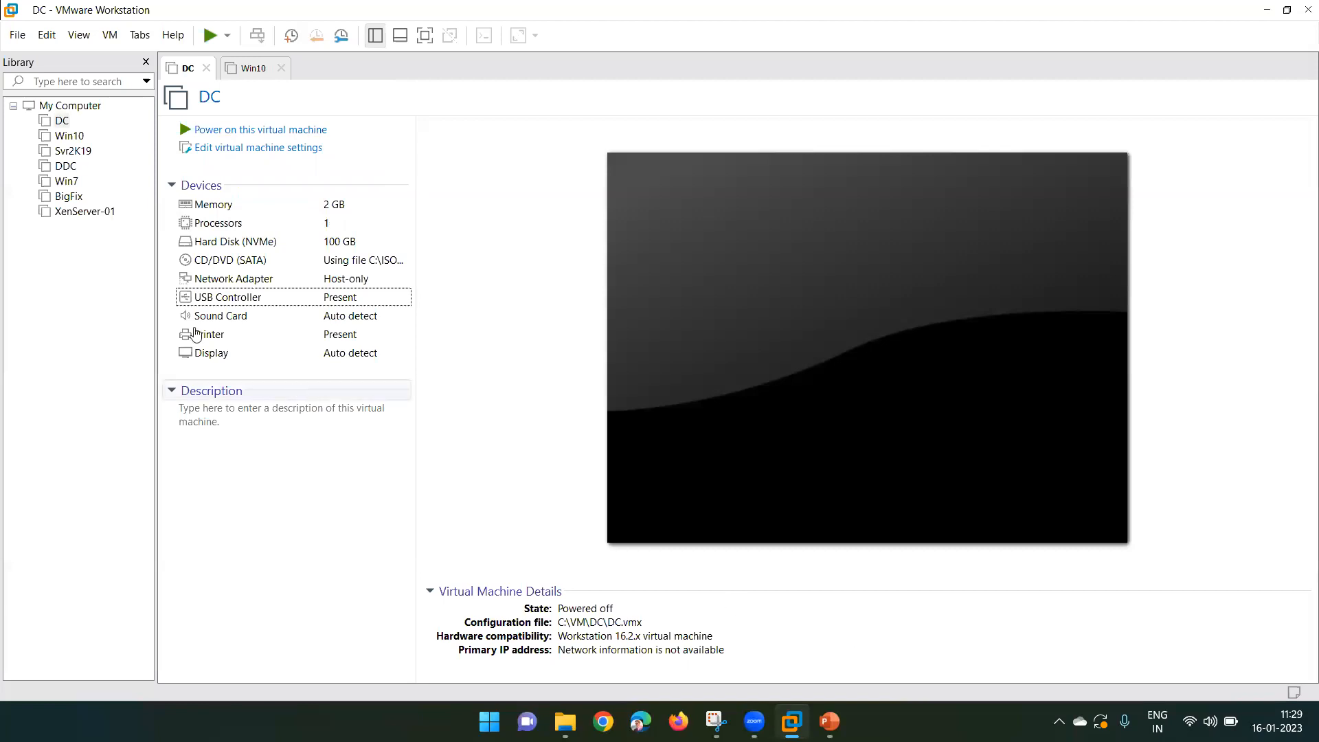
# - Start a new typical virtual machine with the operating system installed later, choosing Microsoft Windows, version Windows Server 2019, as the guest
pyautogui.click(18, 35)
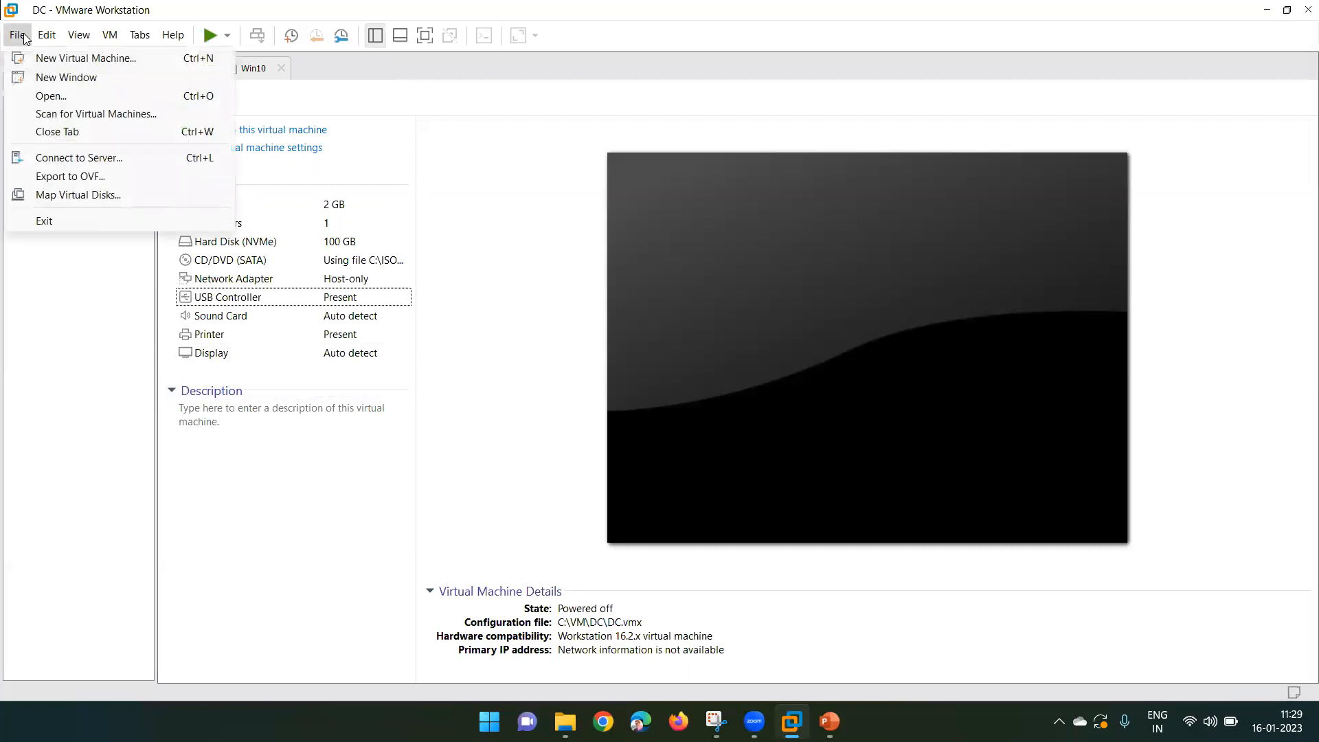
pyautogui.click(94, 64)
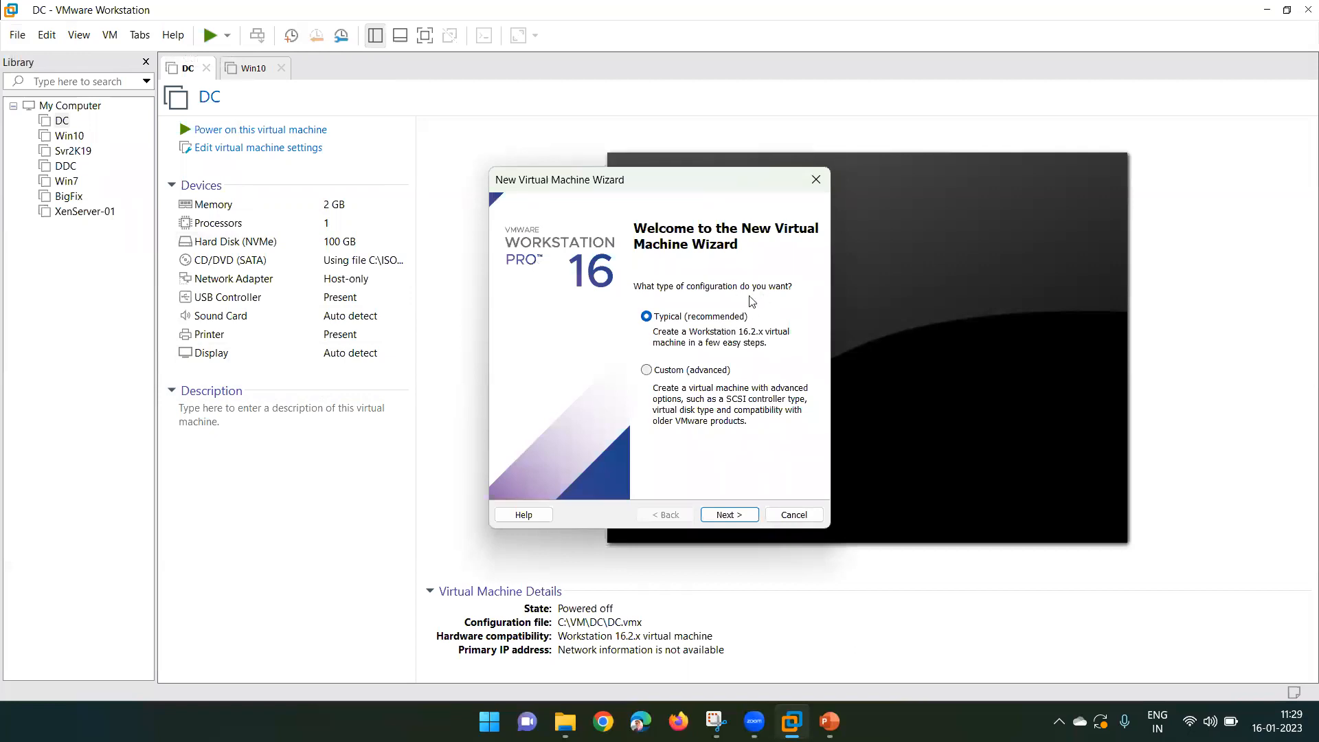
pyautogui.click(731, 514)
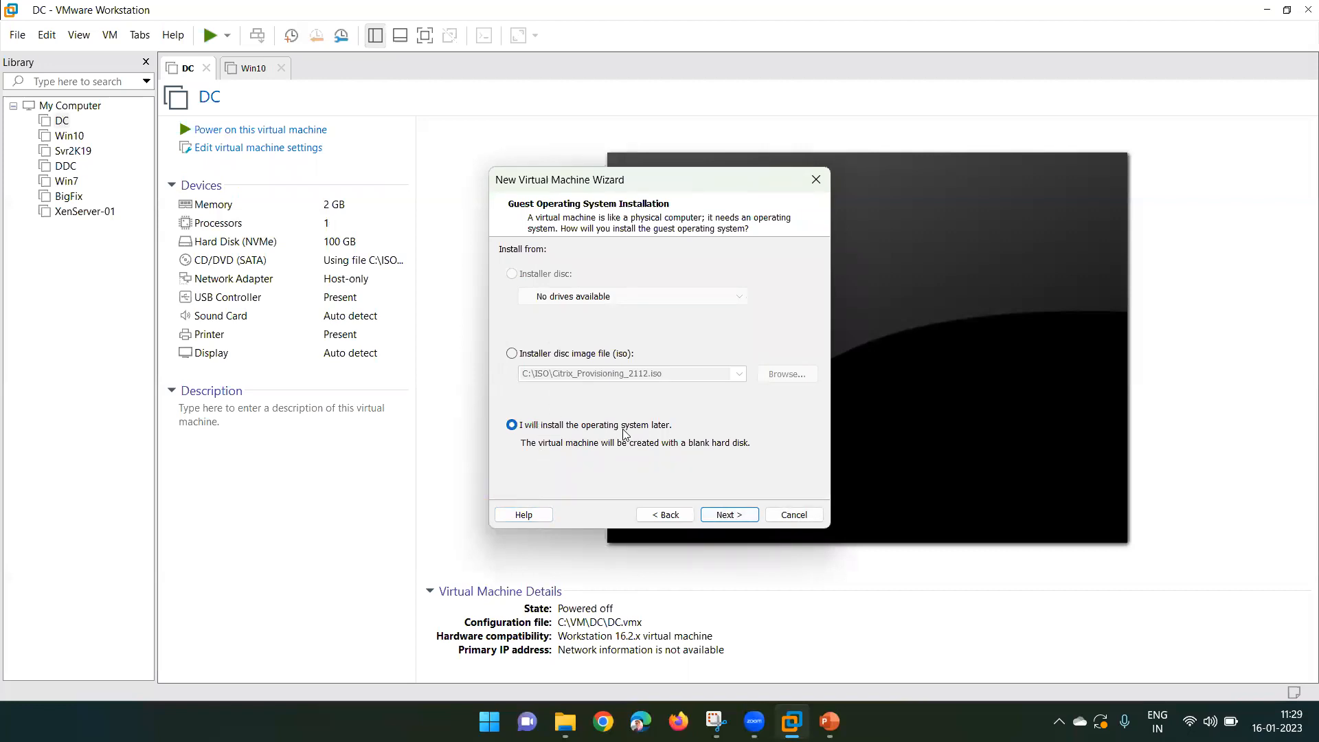
pyautogui.click(726, 515)
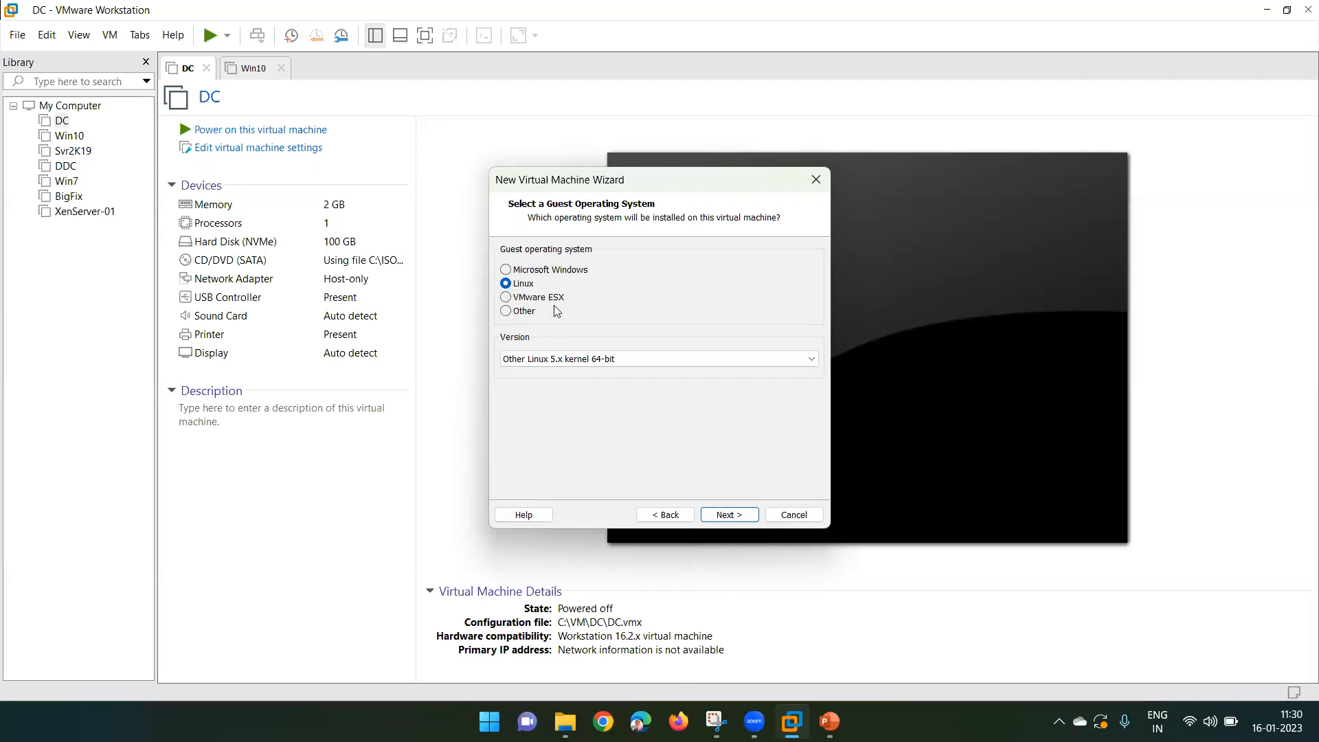
pyautogui.click(506, 269)
pyautogui.click(696, 359)
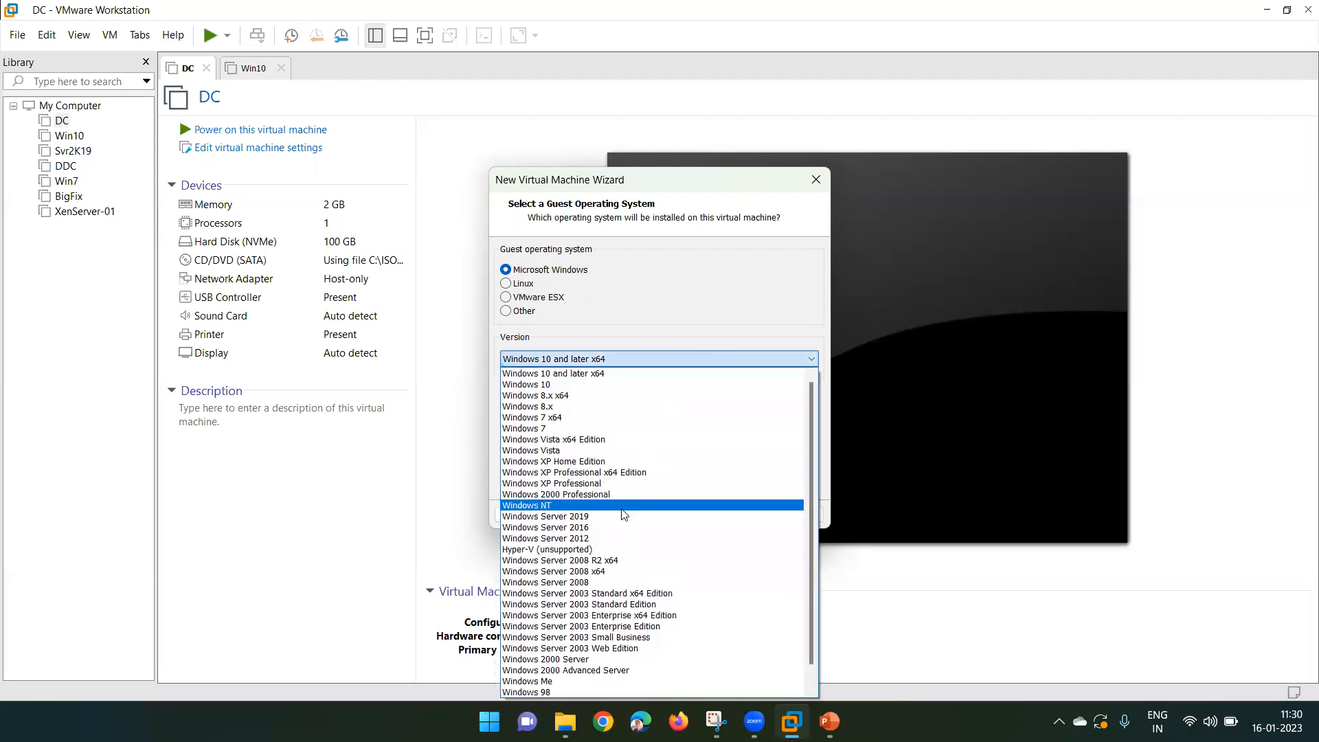
pyautogui.click(576, 517)
pyautogui.click(725, 515)
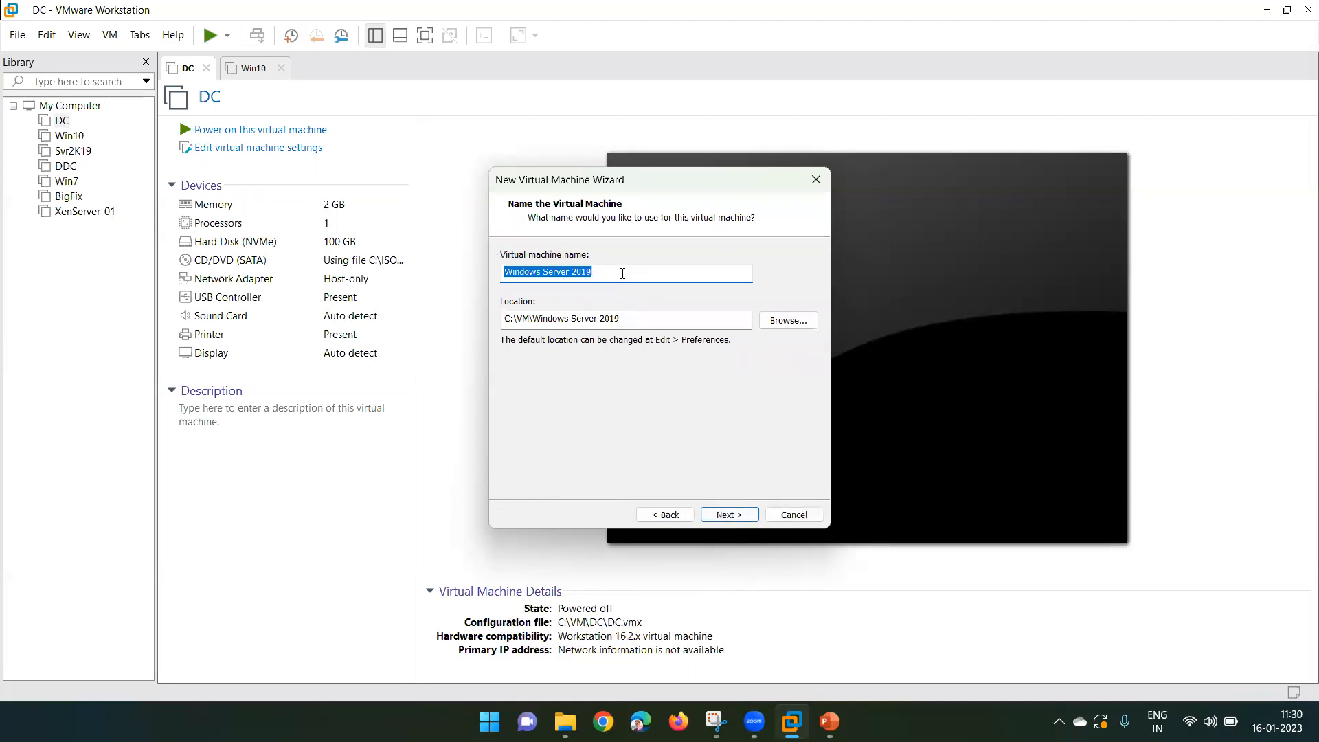
# - Name the virtual machine Domain Controller and accept a 60 GB disk split into multiple files
pyautogui.write('Domain Controller')
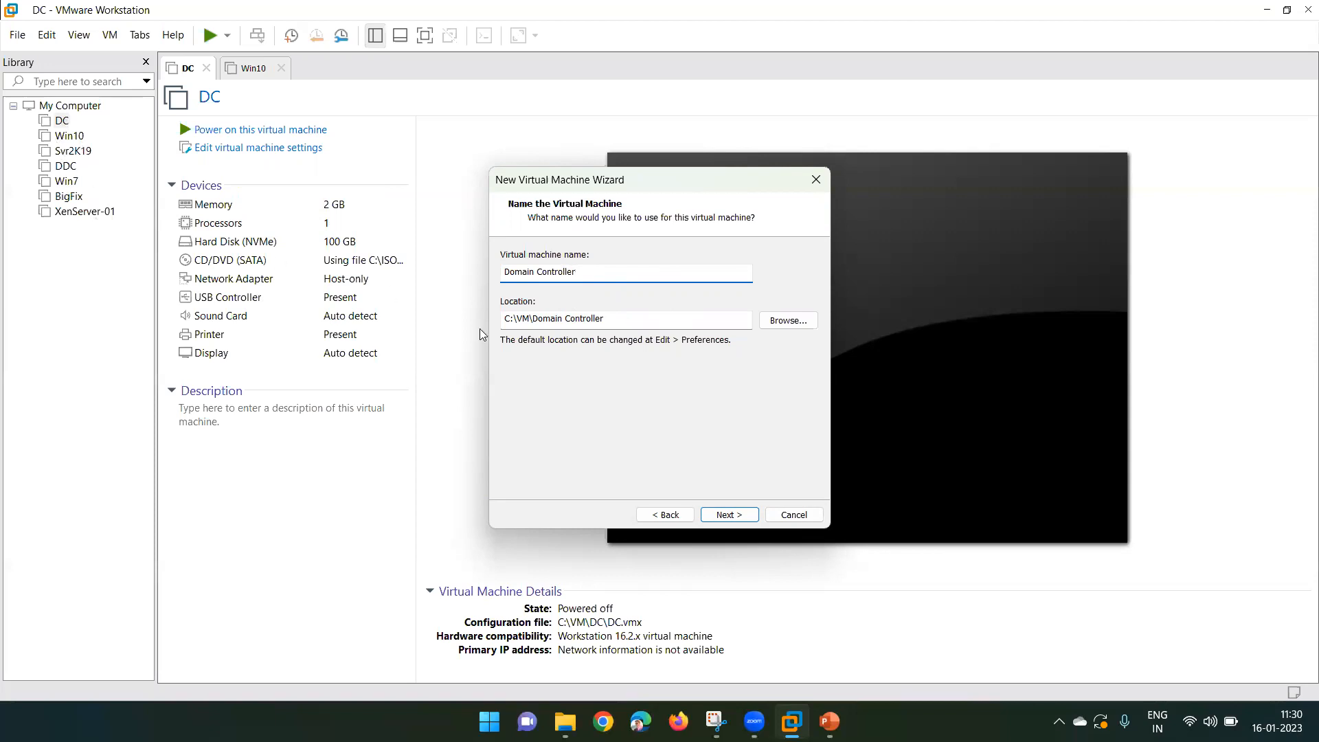
pyautogui.click(728, 514)
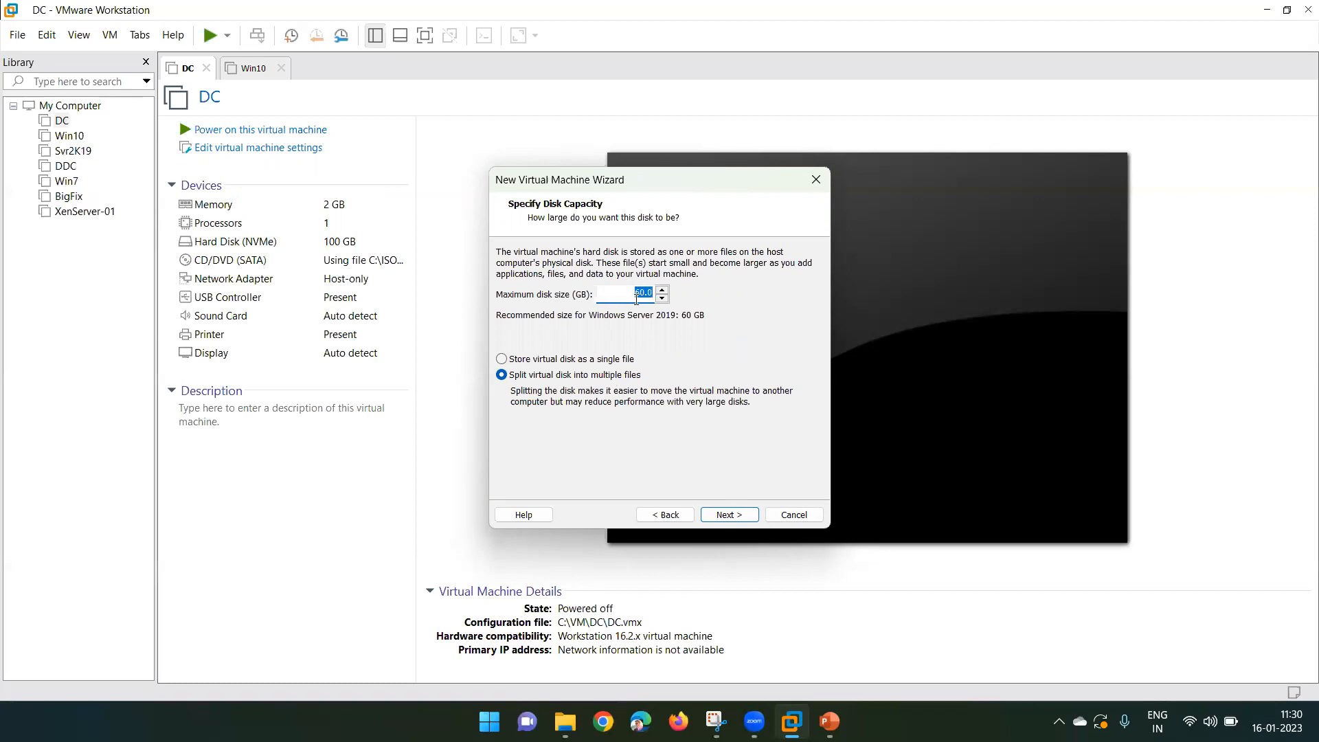
pyautogui.click(646, 295)
pyautogui.click(728, 516)
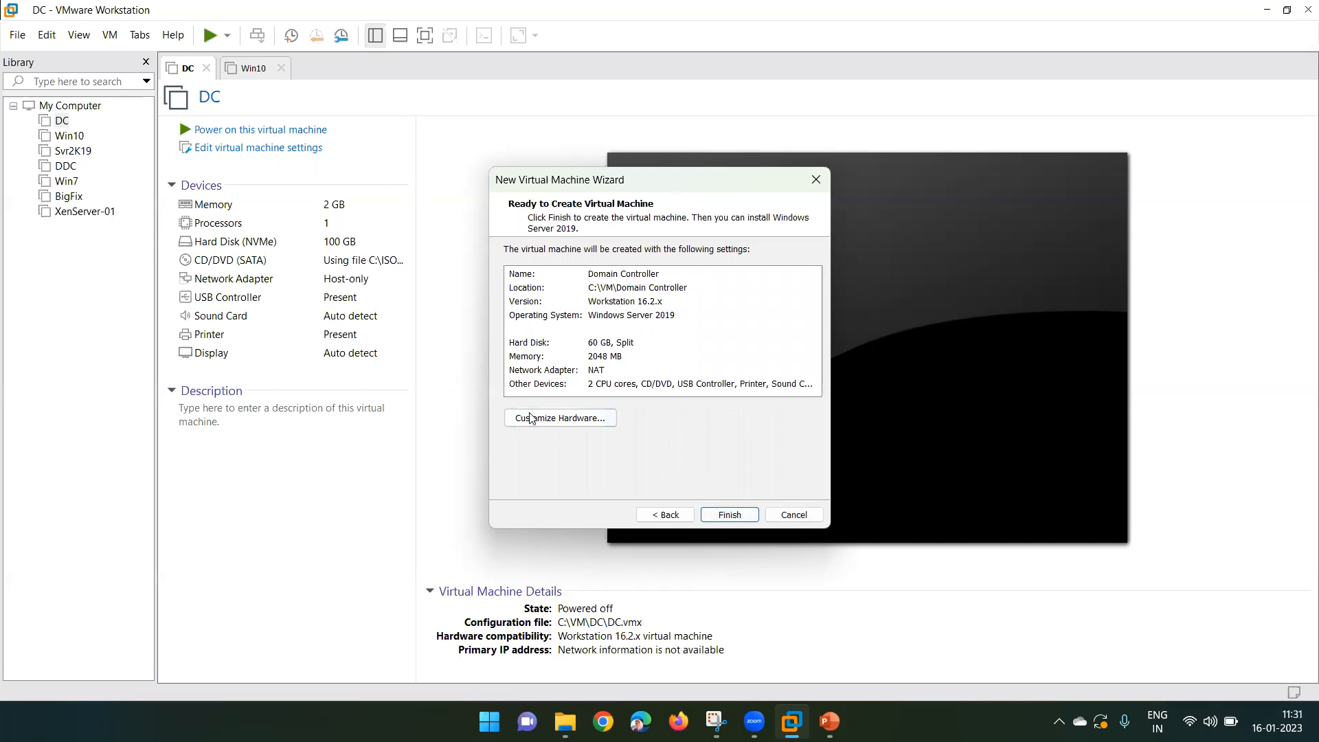
# - Customize the new machine's hardware so that its CD/DVD drive uses an ISO image file
pyautogui.click(577, 421)
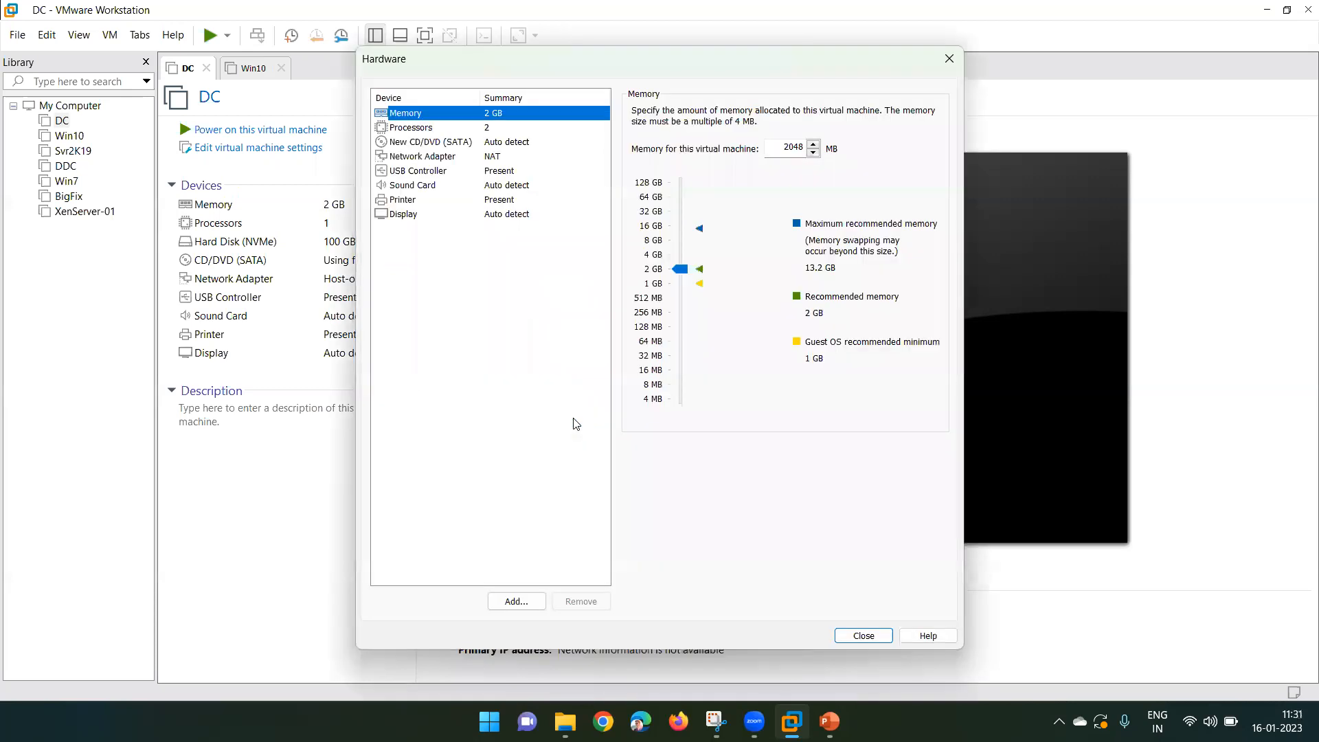
pyautogui.click(411, 144)
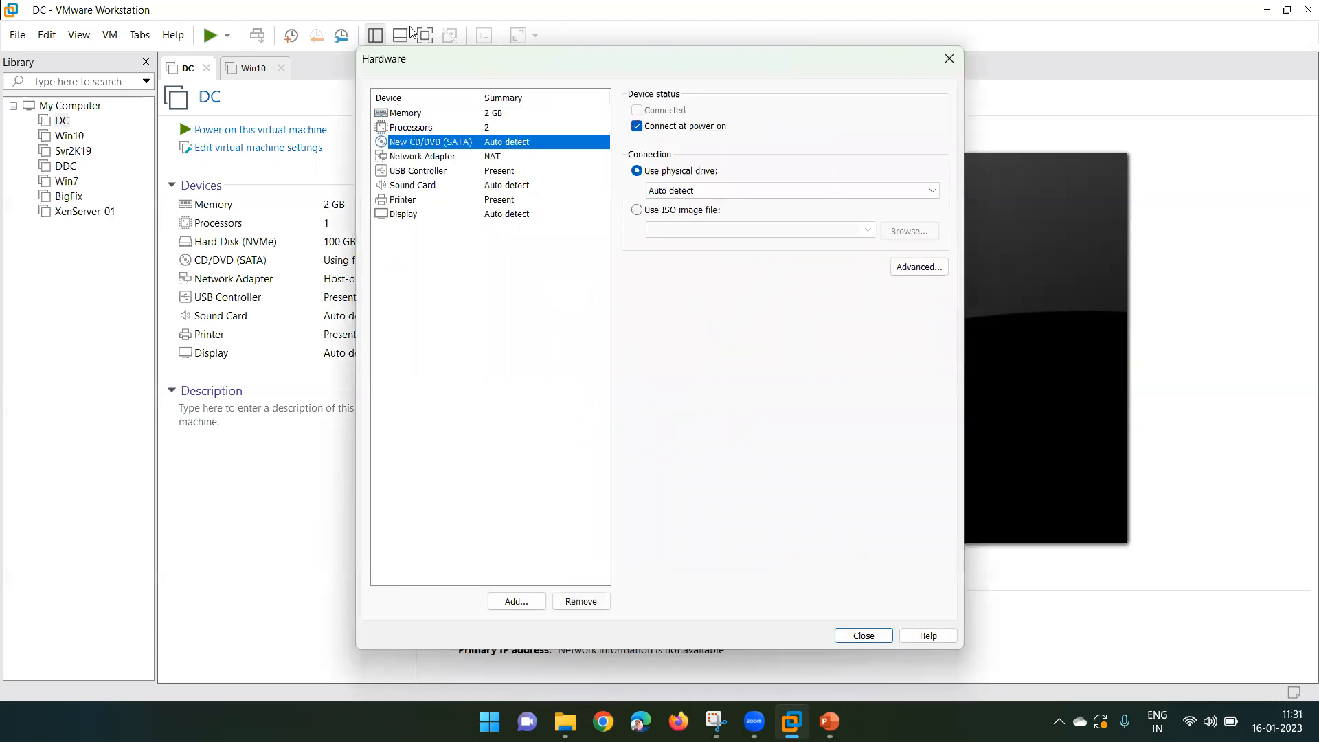
pyautogui.moveTo(412, 61); pyautogui.dragTo(365, 76)
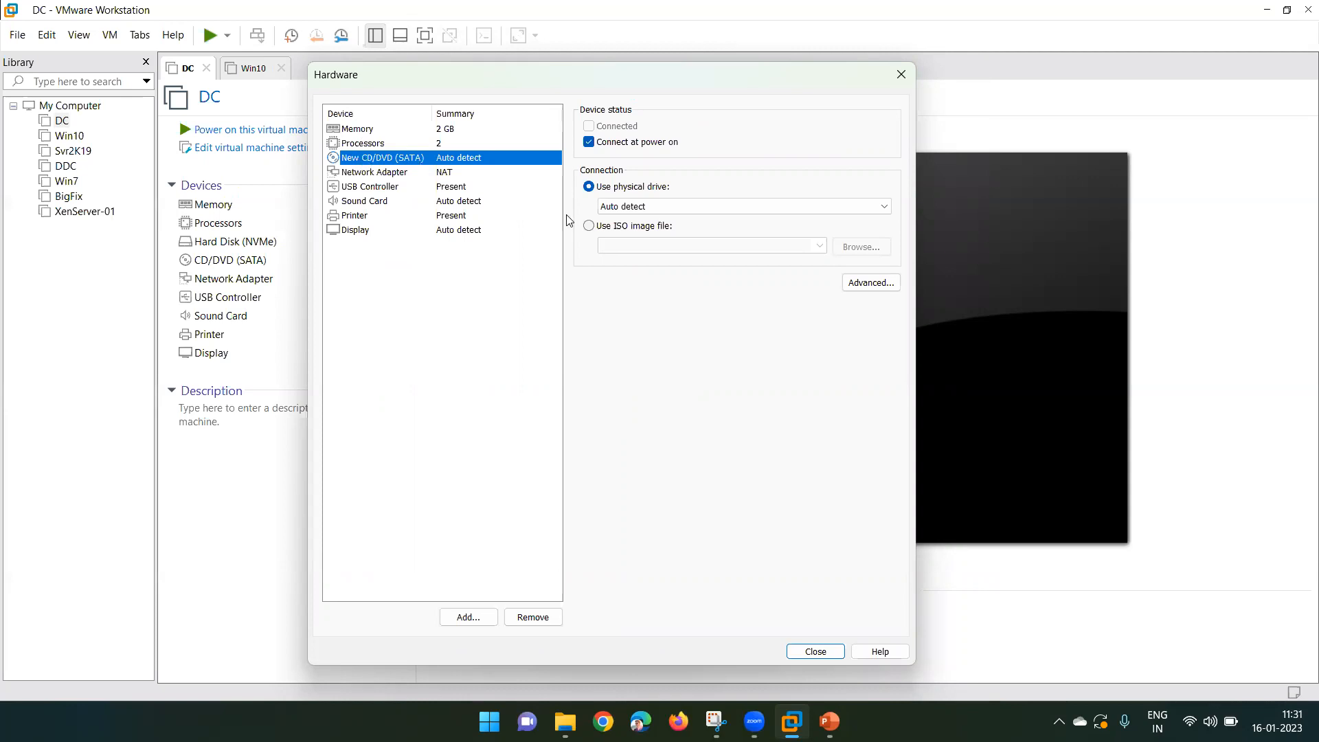
pyautogui.click(600, 233)
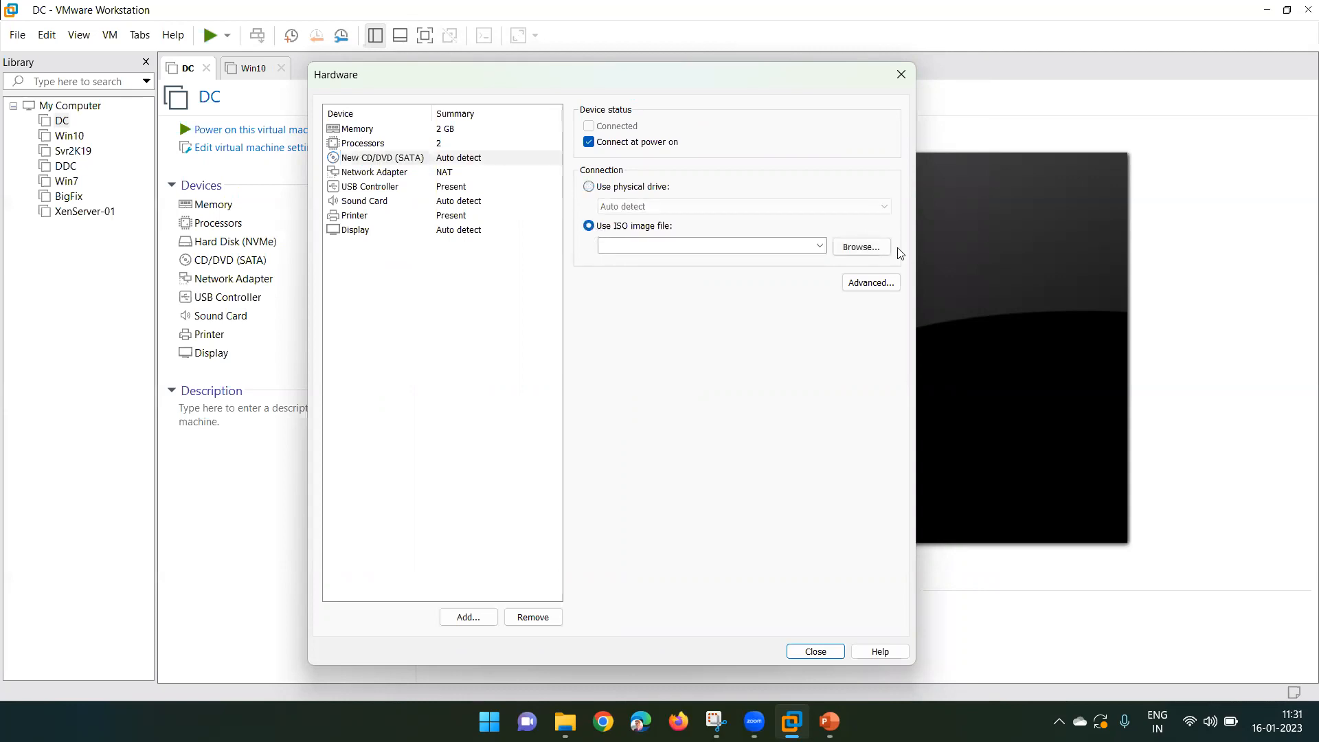
# - Choose the Server 2019 image from C:\iso1 for the CD/DVD drive and finish creating the virtual machine
pyautogui.click(867, 252)
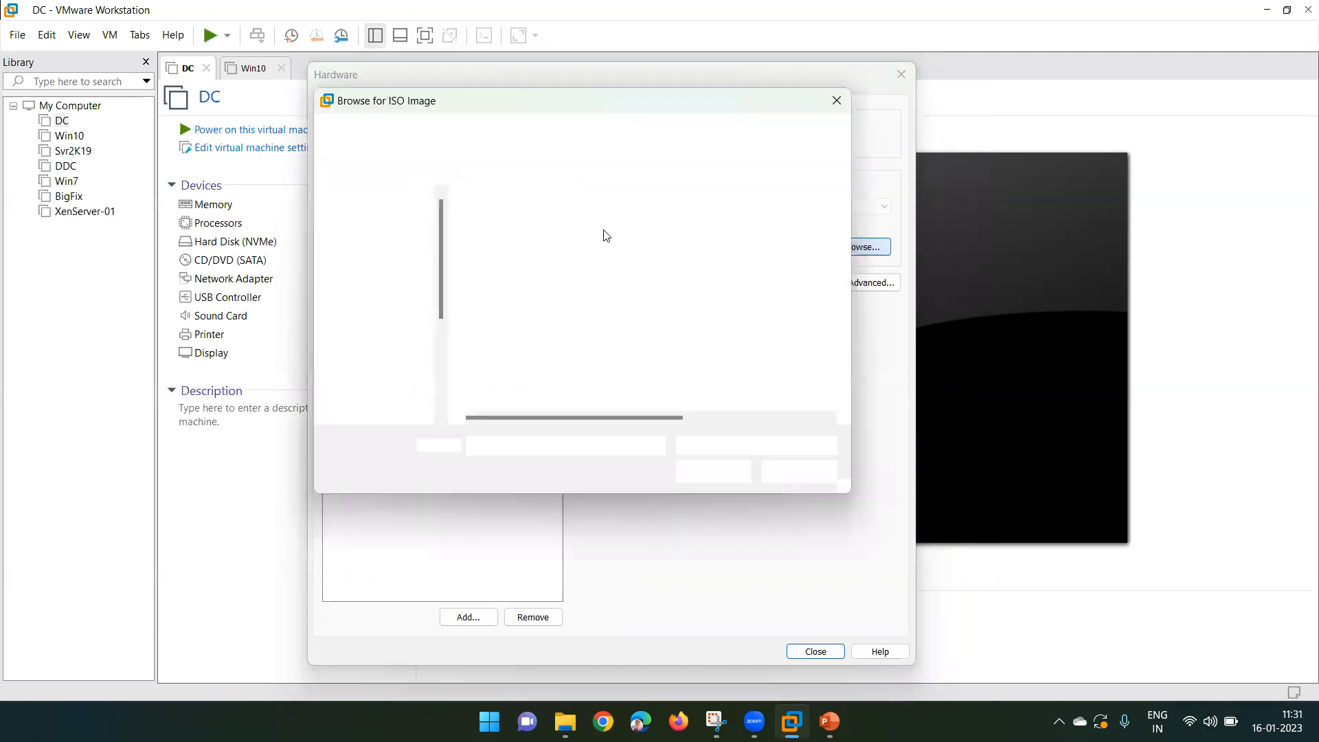
pyautogui.scroll(2, 377, 295)
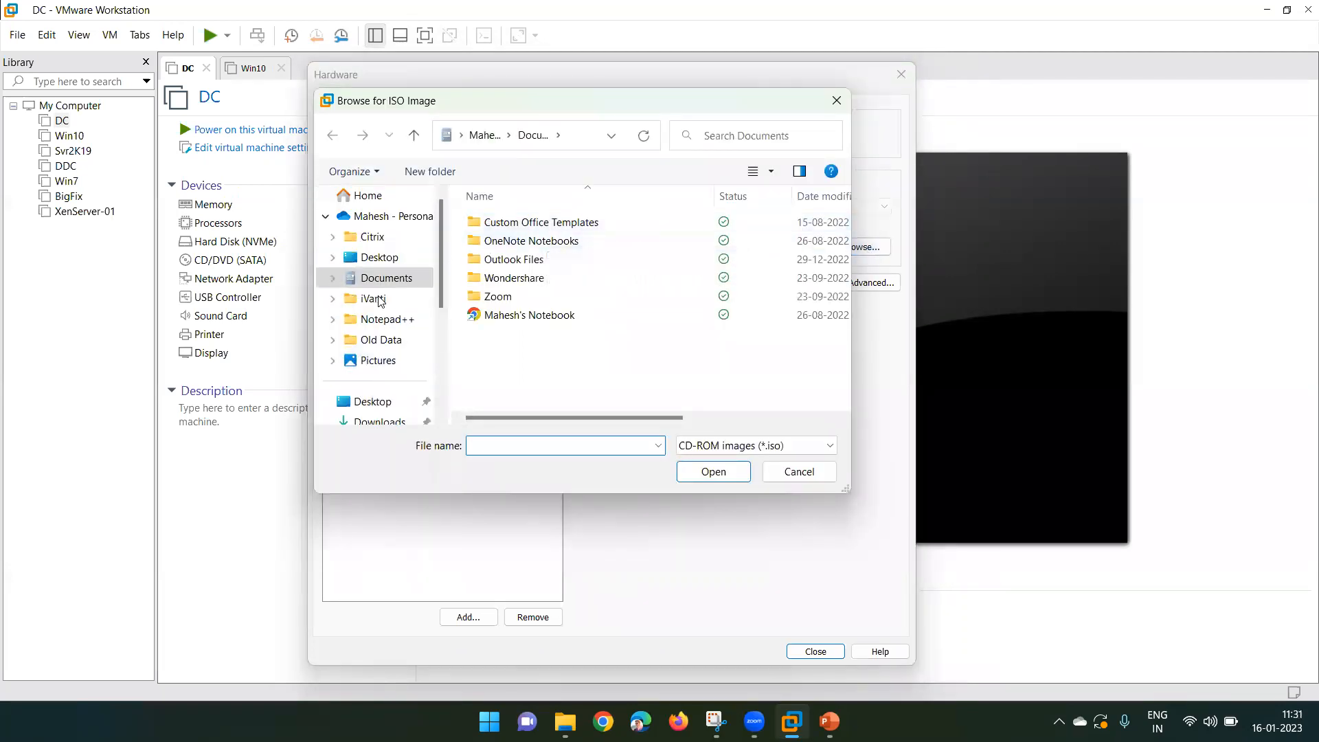
pyautogui.scroll(-5, 380, 301)
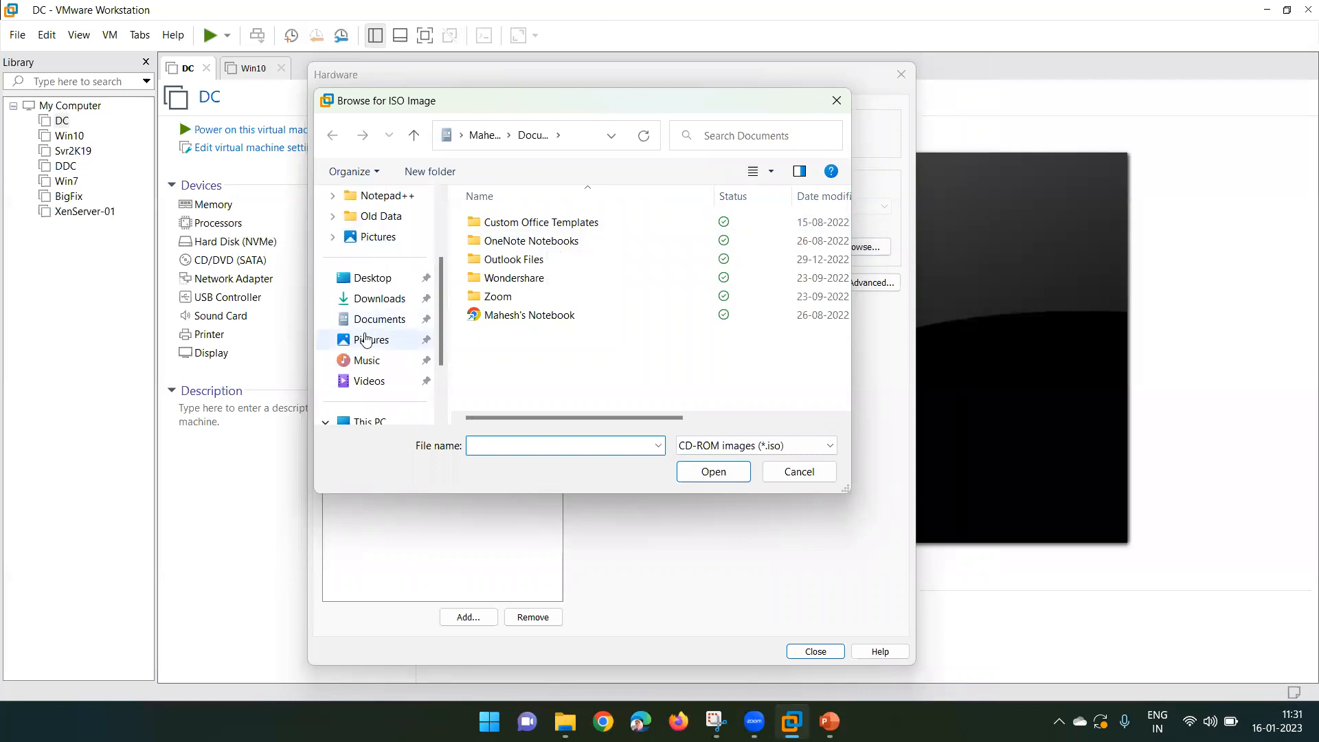
pyautogui.scroll(-1, 366, 339)
pyautogui.click(369, 320)
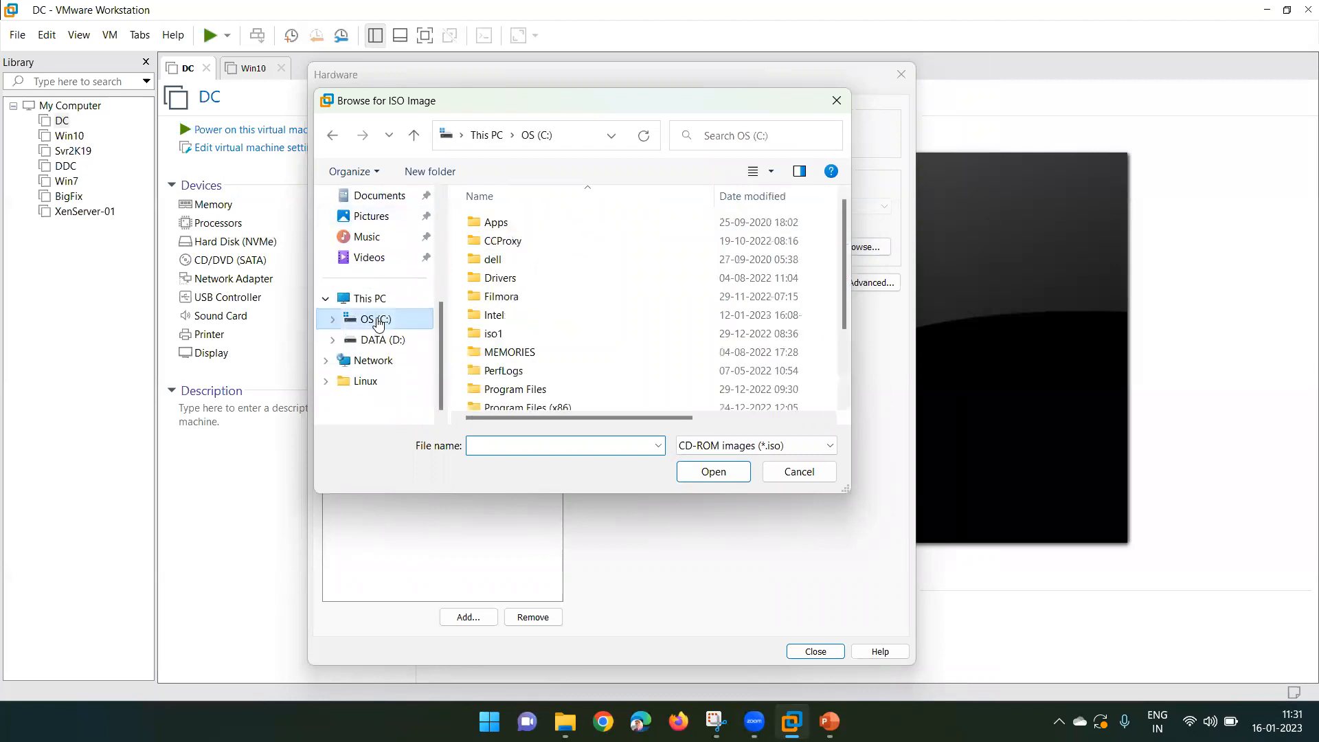
pyautogui.doubleClick(518, 333)
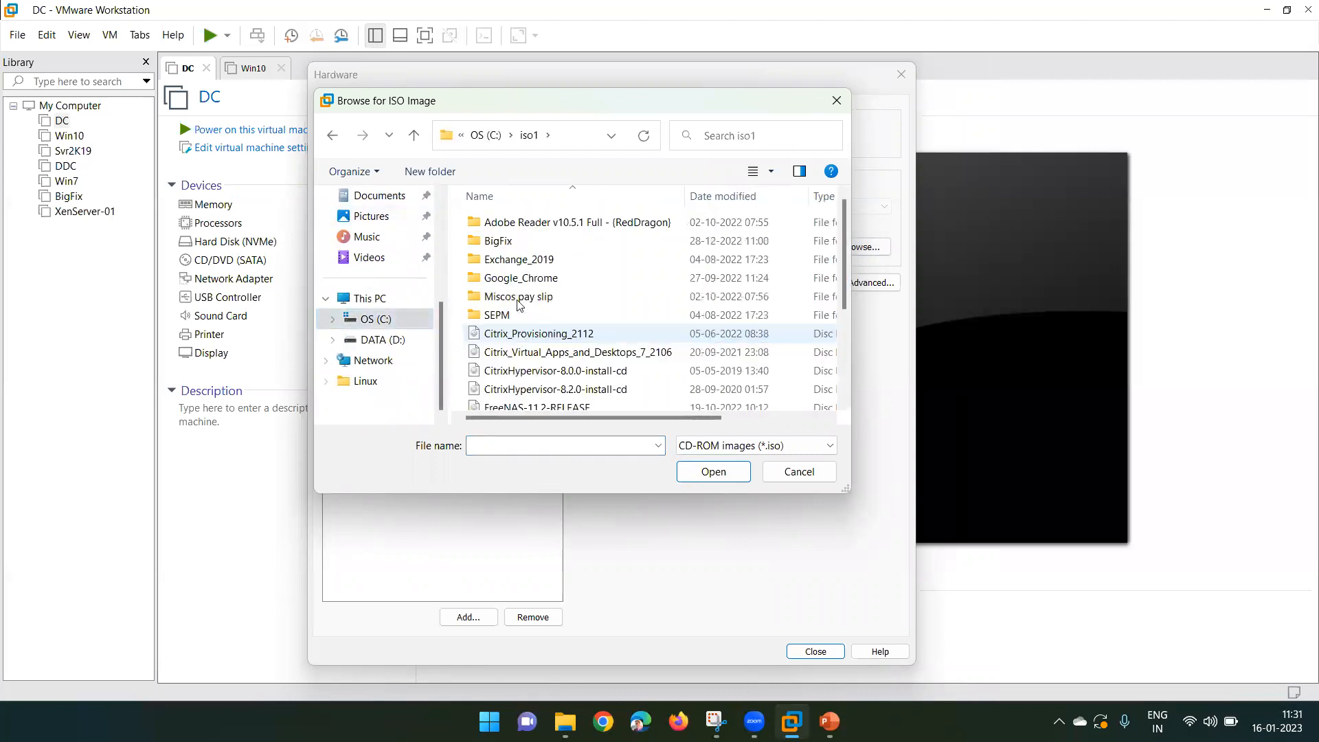
pyautogui.scroll(-2, 531, 376)
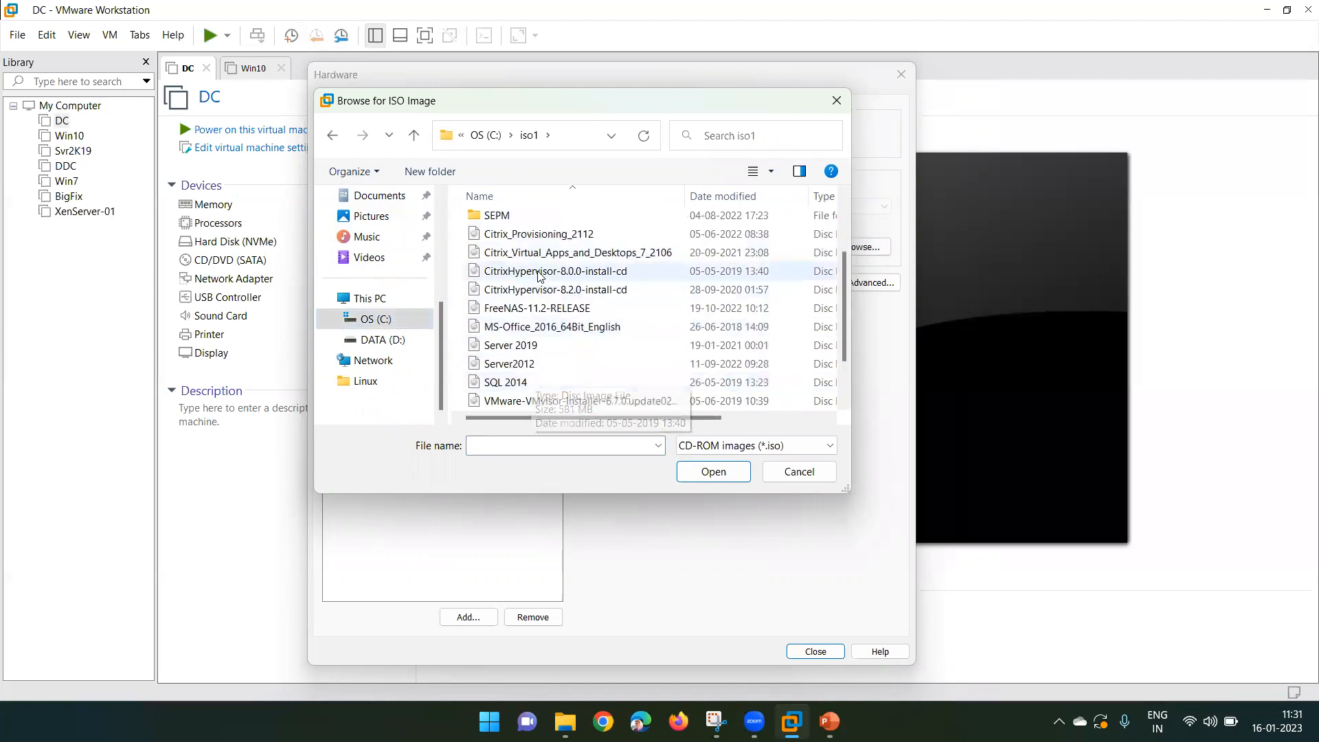
pyautogui.click(534, 350)
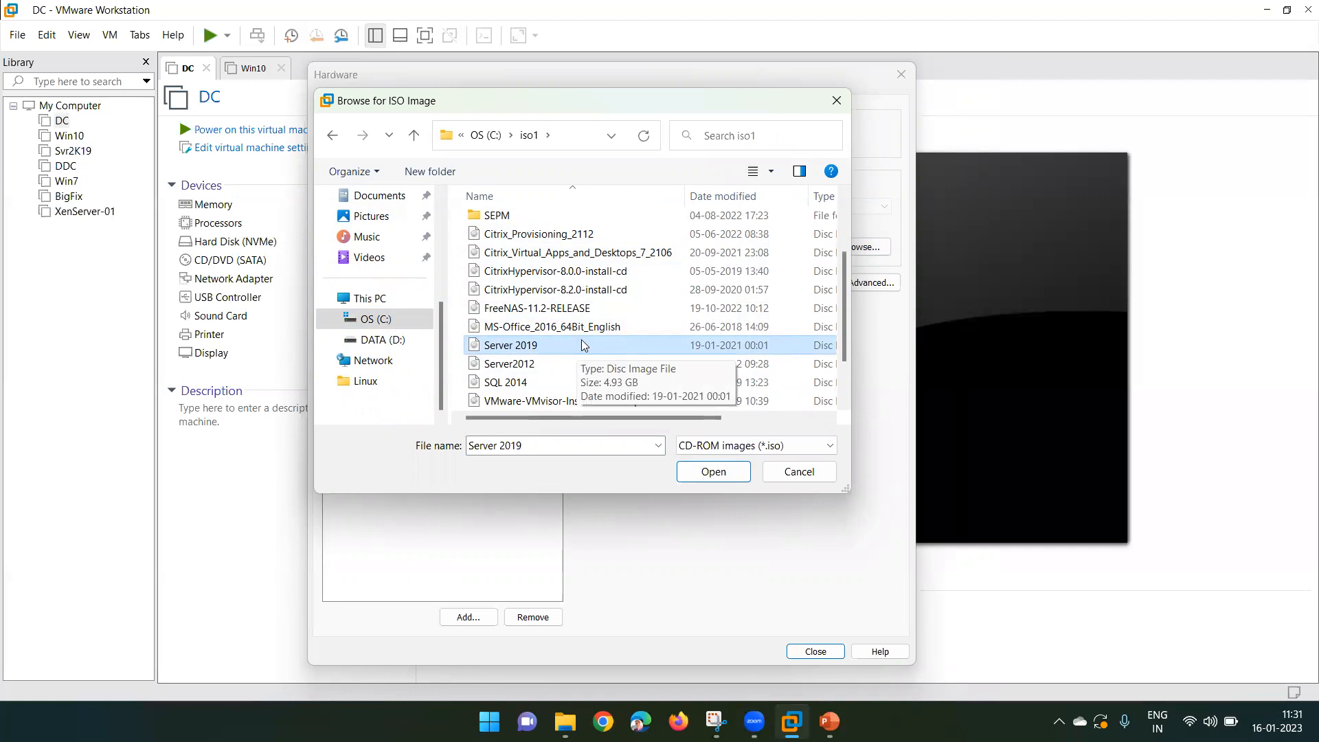
pyautogui.click(710, 478)
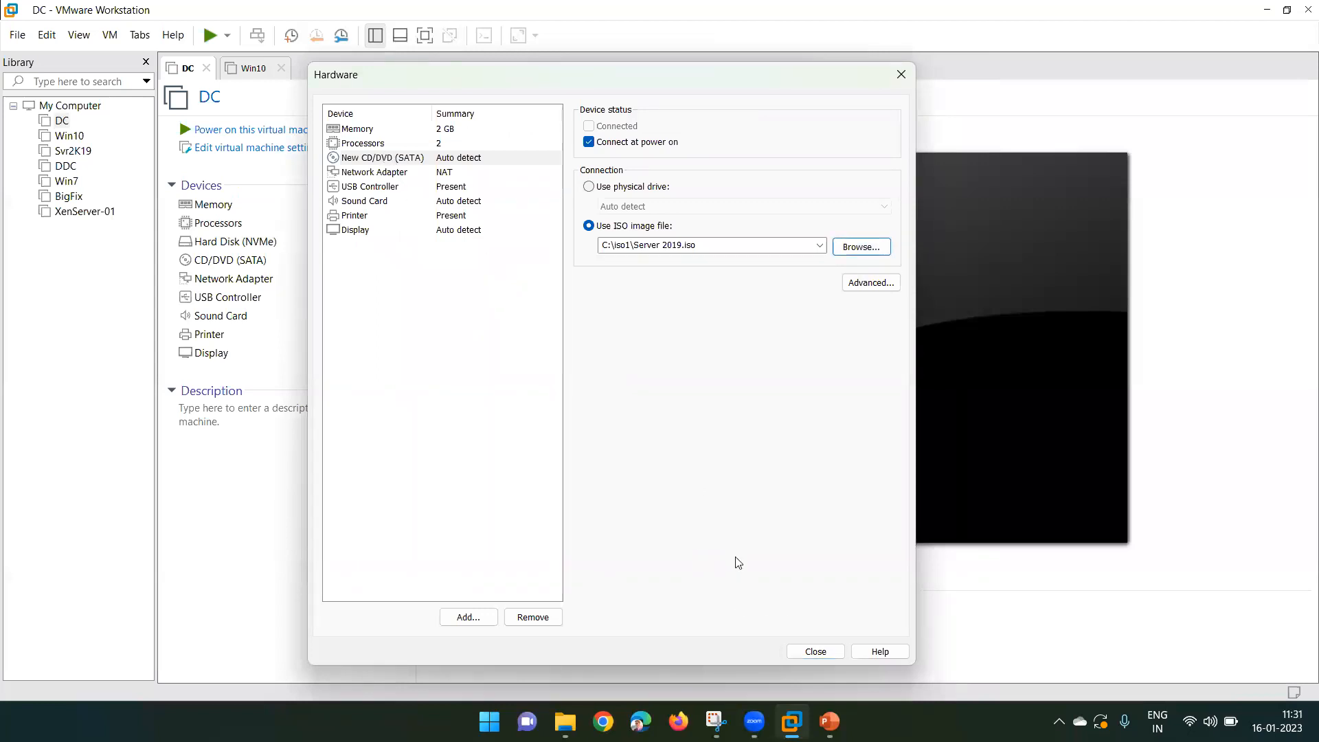
pyautogui.click(815, 651)
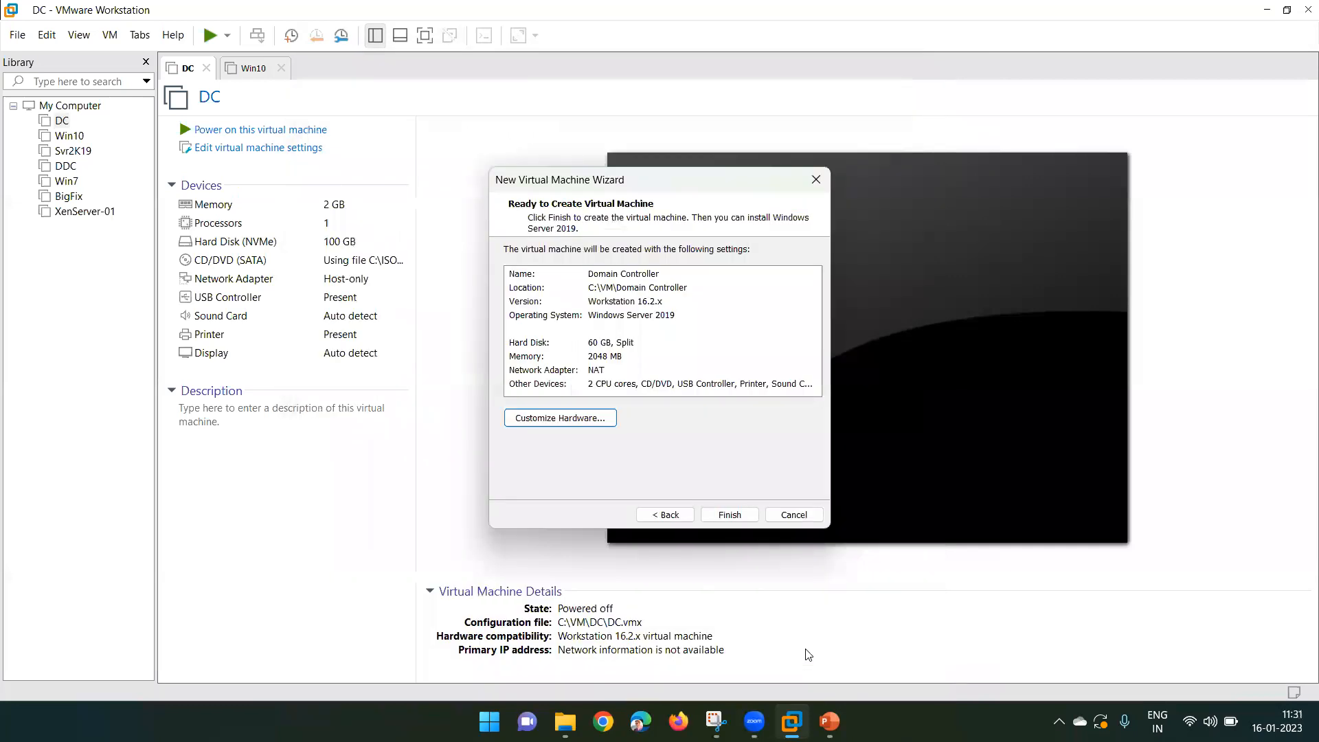
pyautogui.click(723, 514)
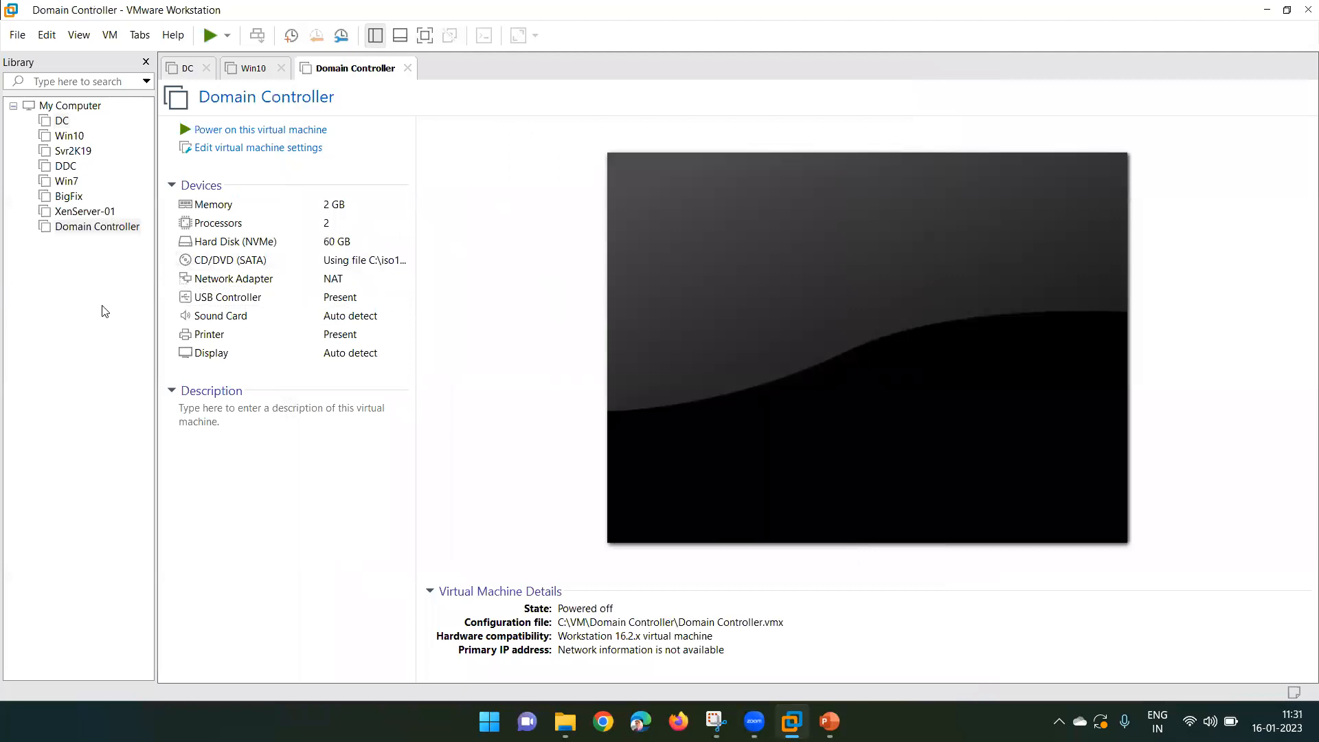
# - Power on the Domain Controller virtual machine and boot it from the disc into Windows Setup [EMS Enabled]
pyautogui.click(81, 231)
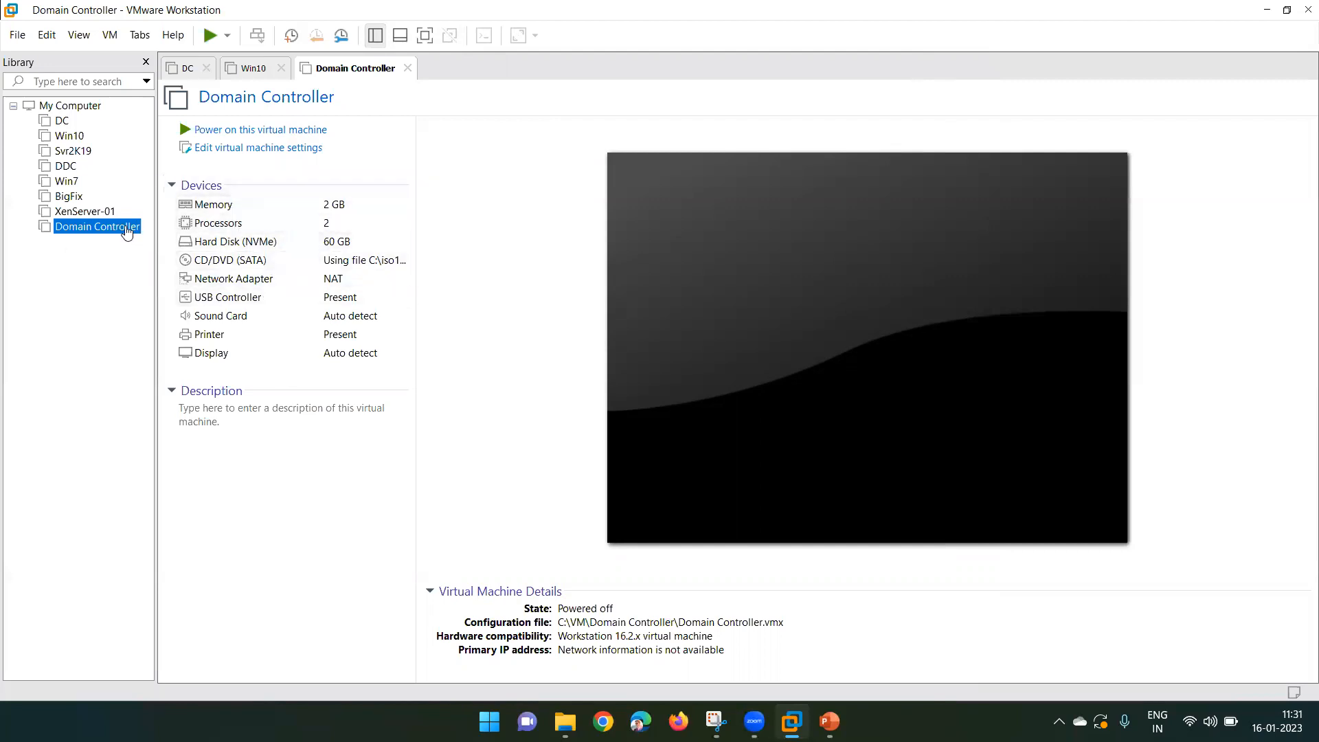
pyautogui.click(246, 133)
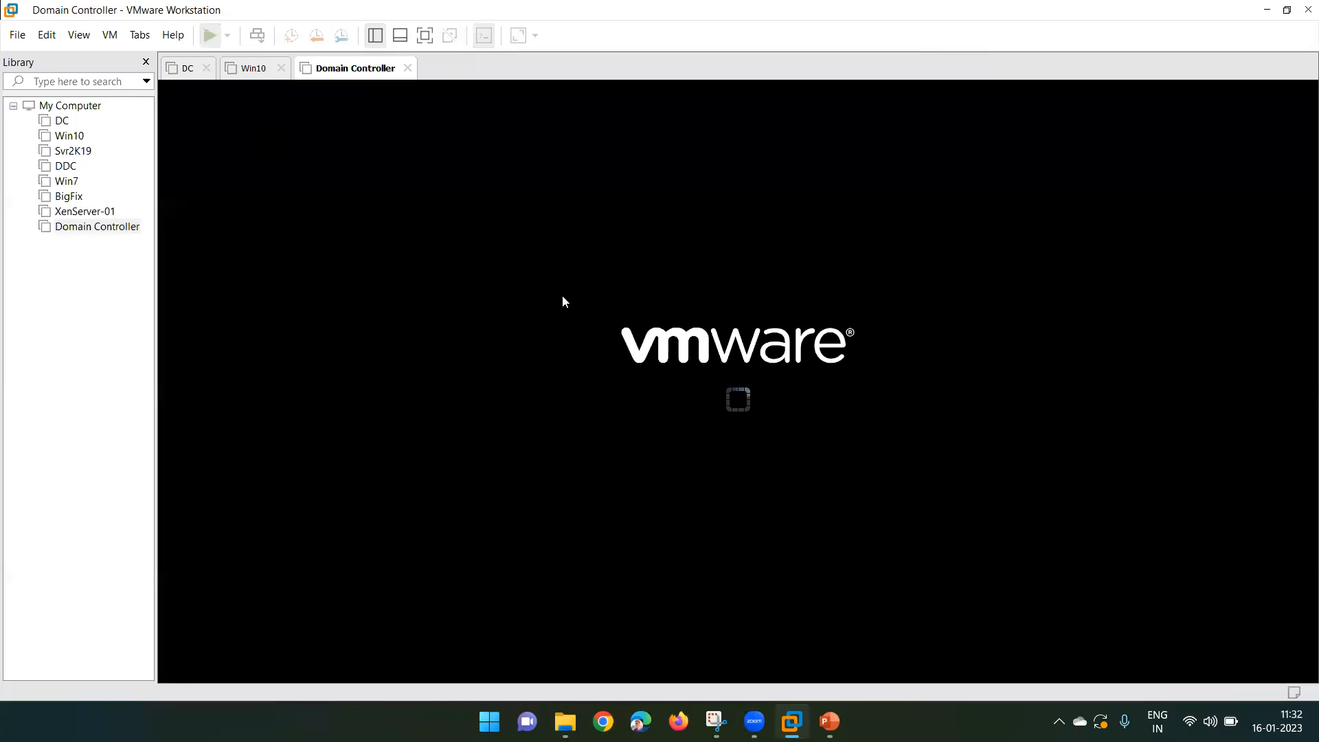
pyautogui.click(696, 335)
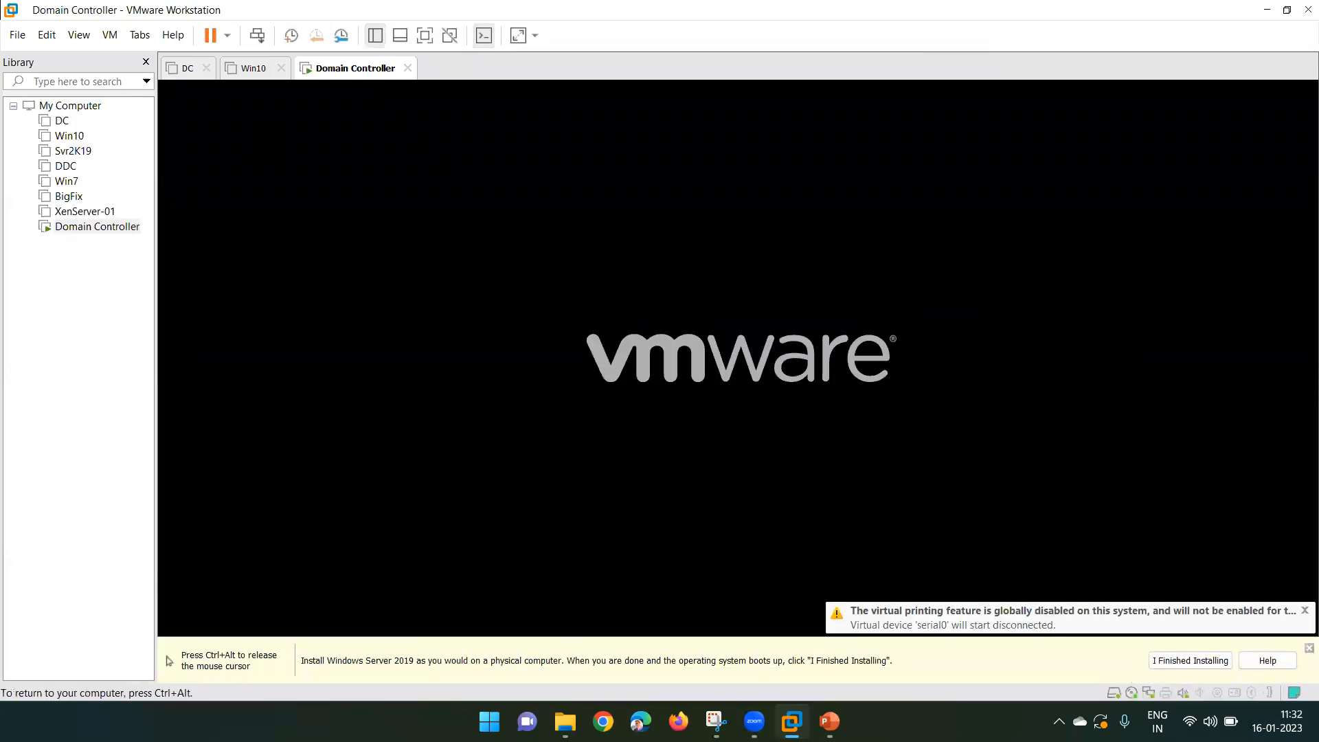
pyautogui.press('Return')
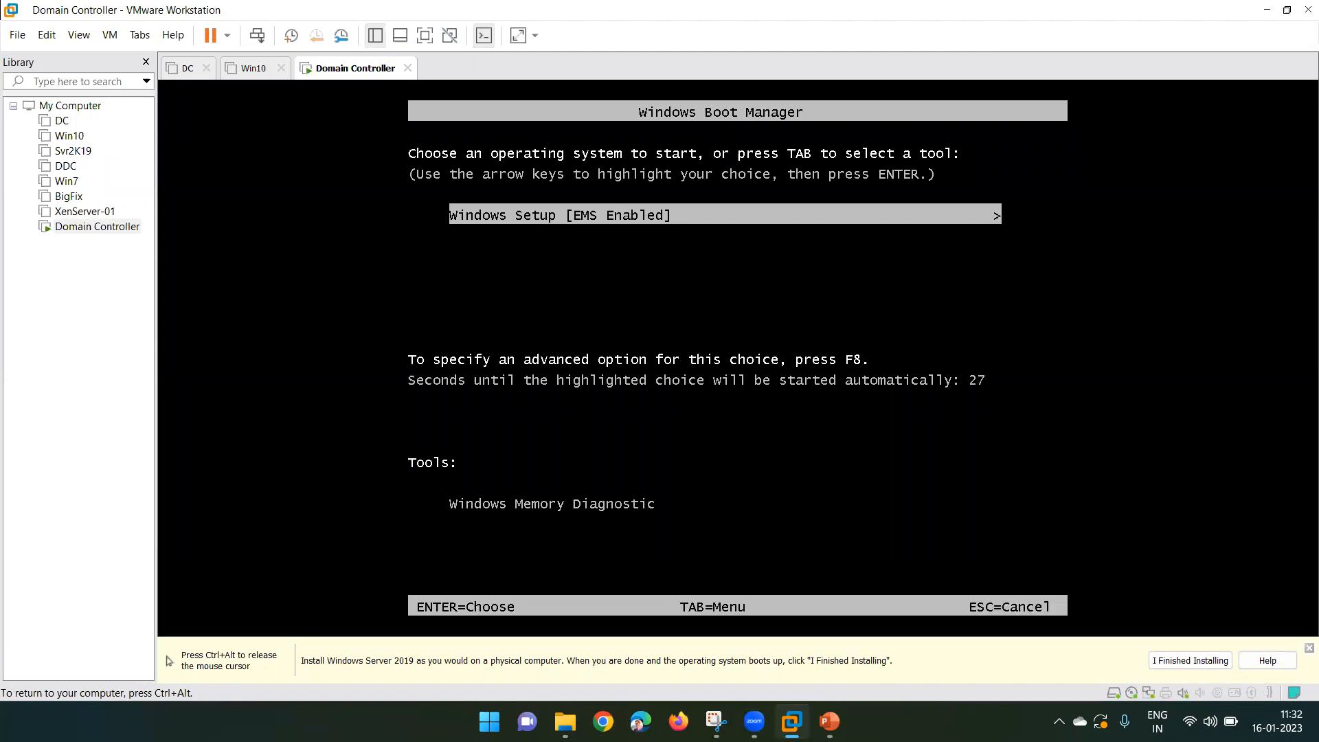
pyautogui.press('Return')
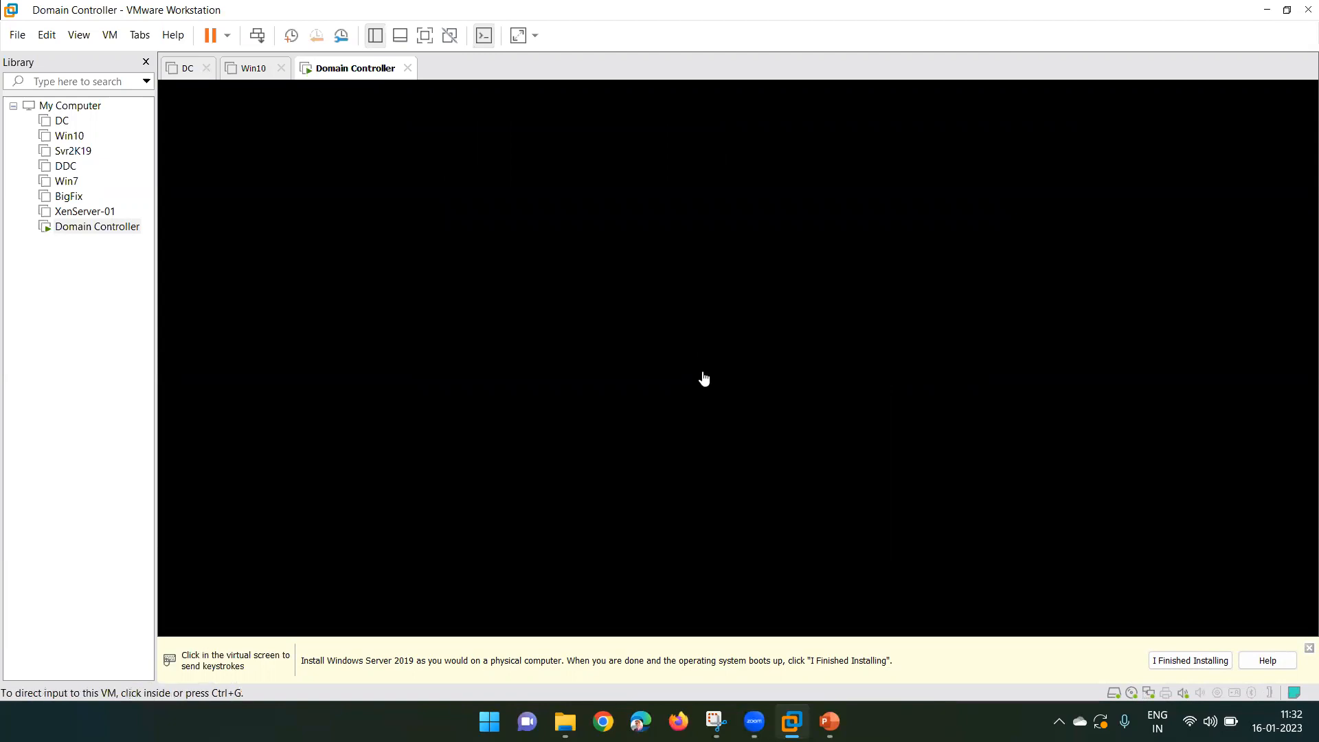
# - Dismiss the operating system installation reminder and move the Windows Setup window slightly upward
pyautogui.click(1309, 649)
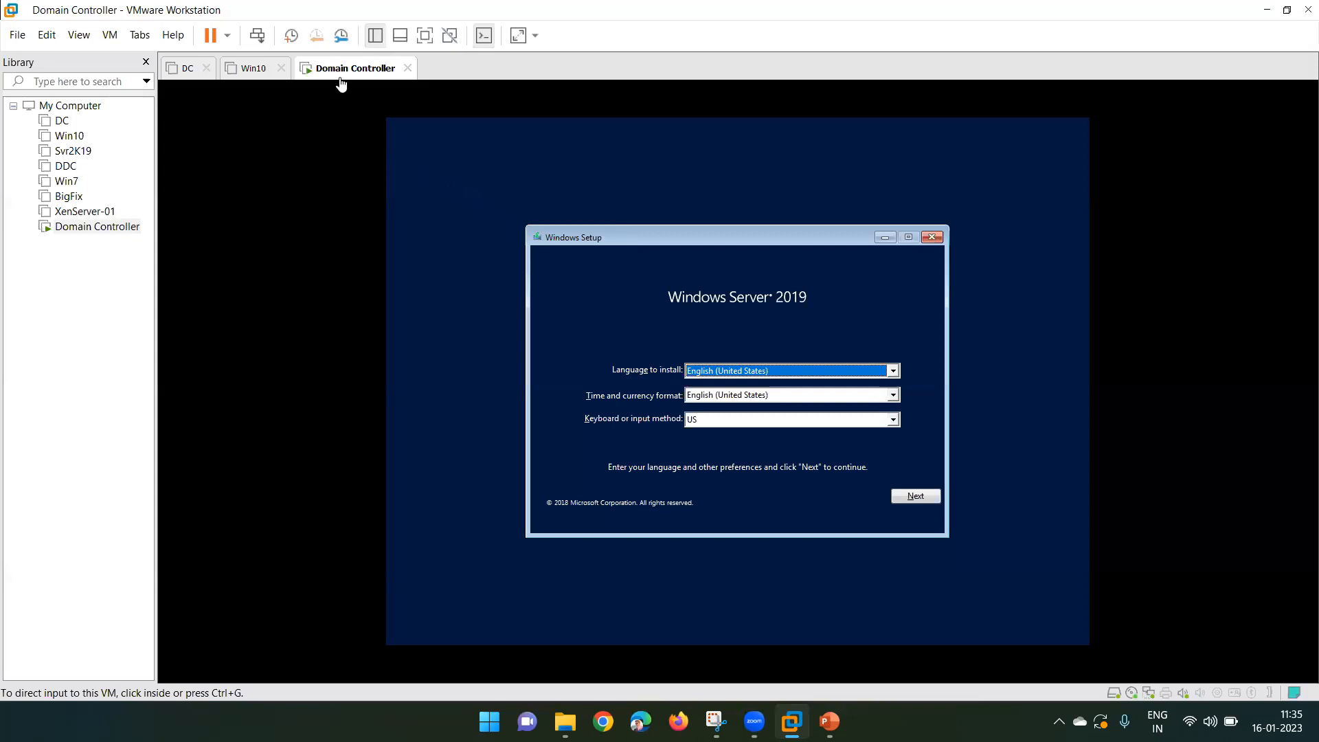
pyautogui.click(625, 235)
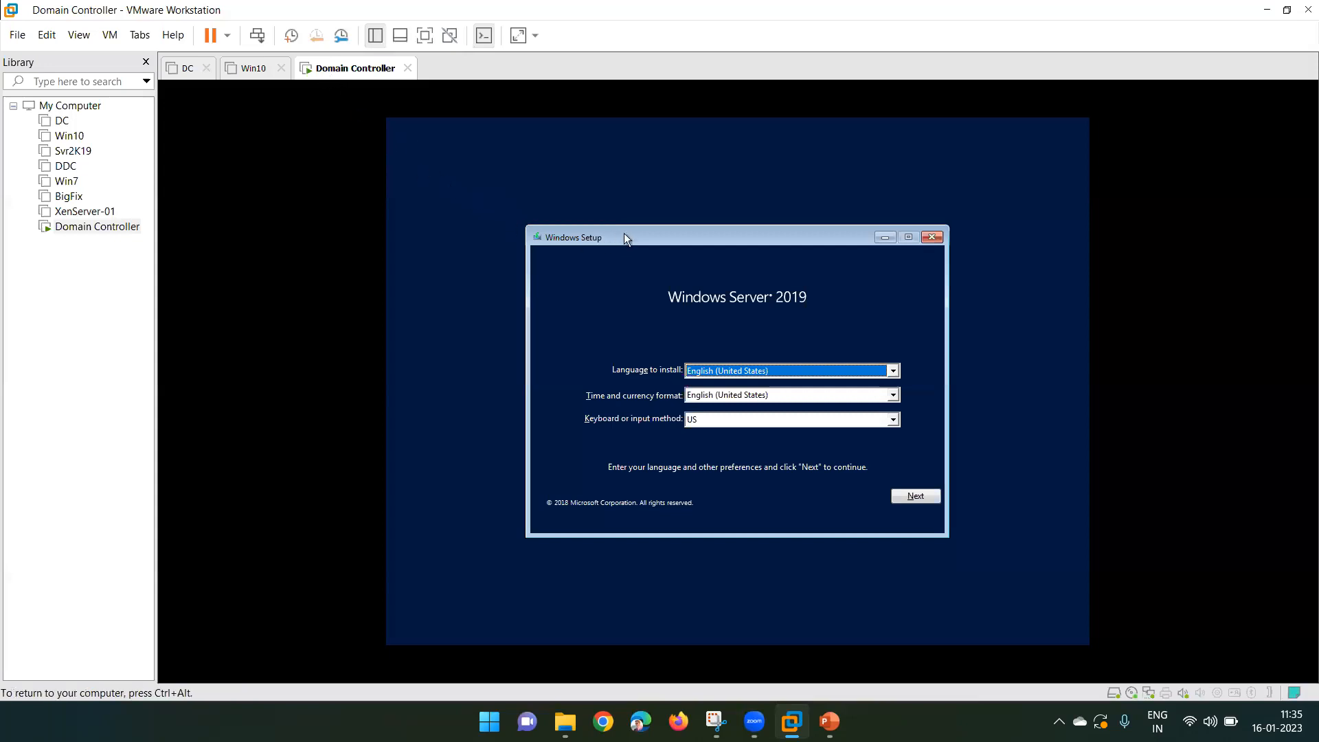
pyautogui.moveTo(646, 235); pyautogui.dragTo(642, 223)
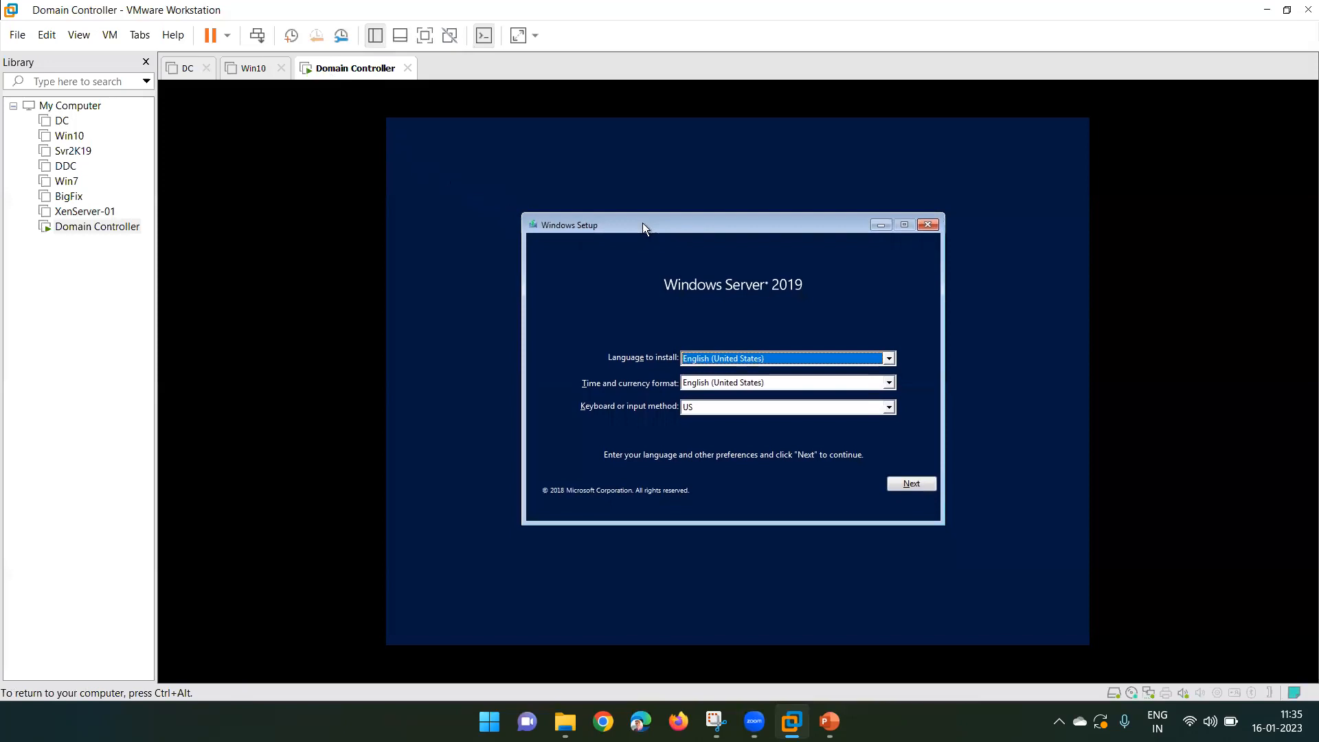
# - Check the ISO image file assigned to the Domain Controller's CD/DVD drive and leave its settings without changes
pyautogui.hotkey('ctrl', 'alt')
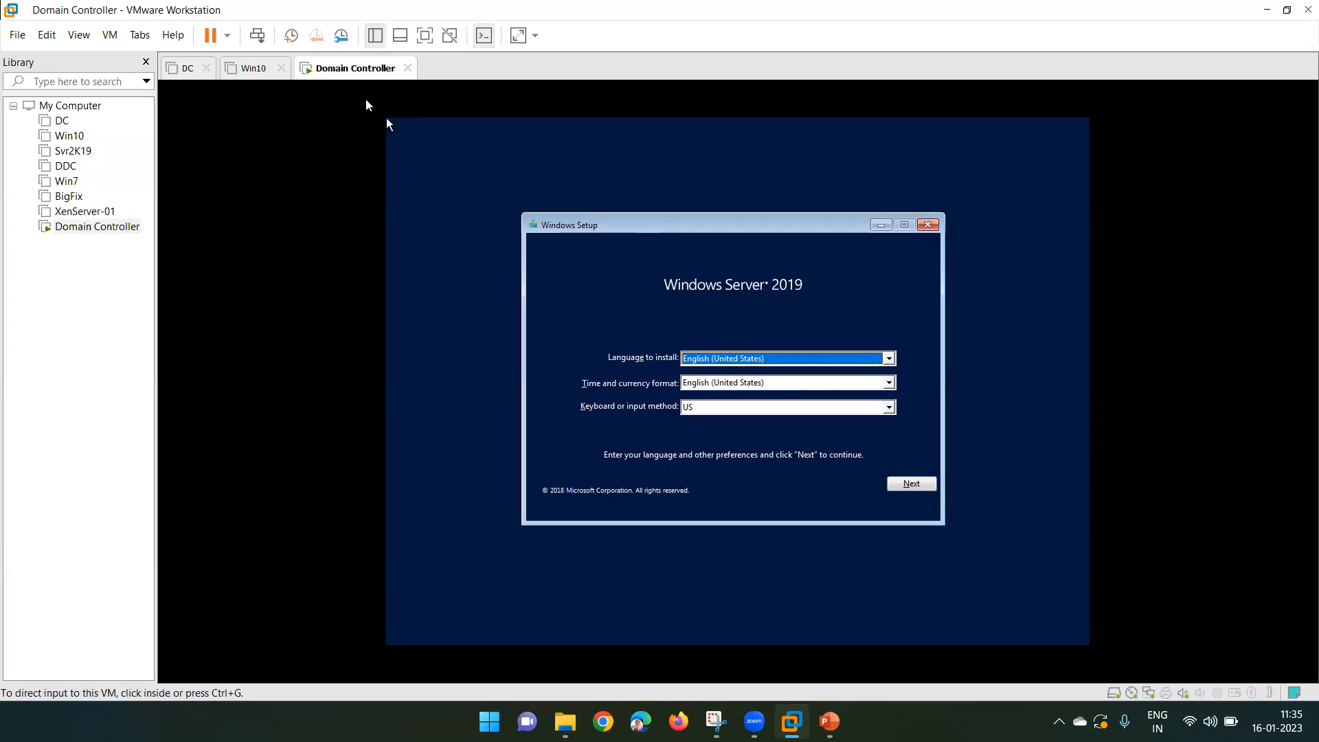
pyautogui.rightClick(336, 70)
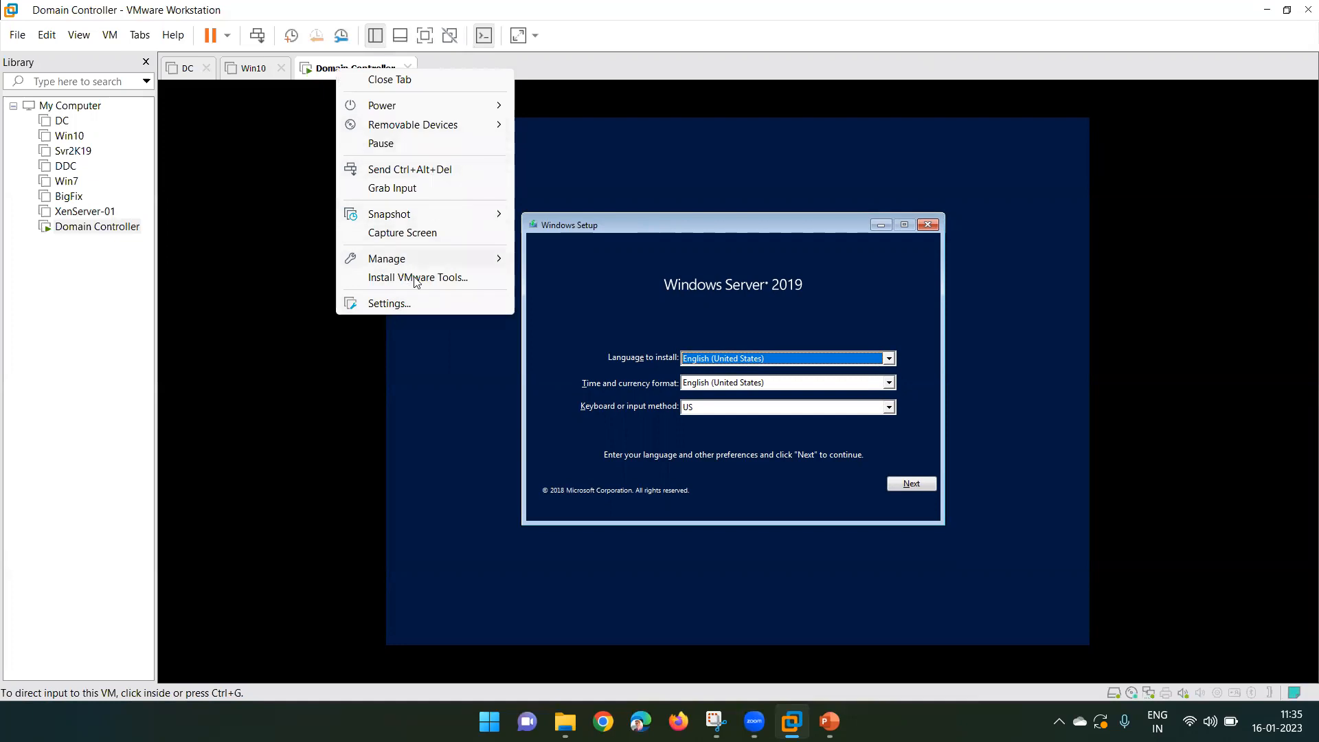
pyautogui.click(413, 301)
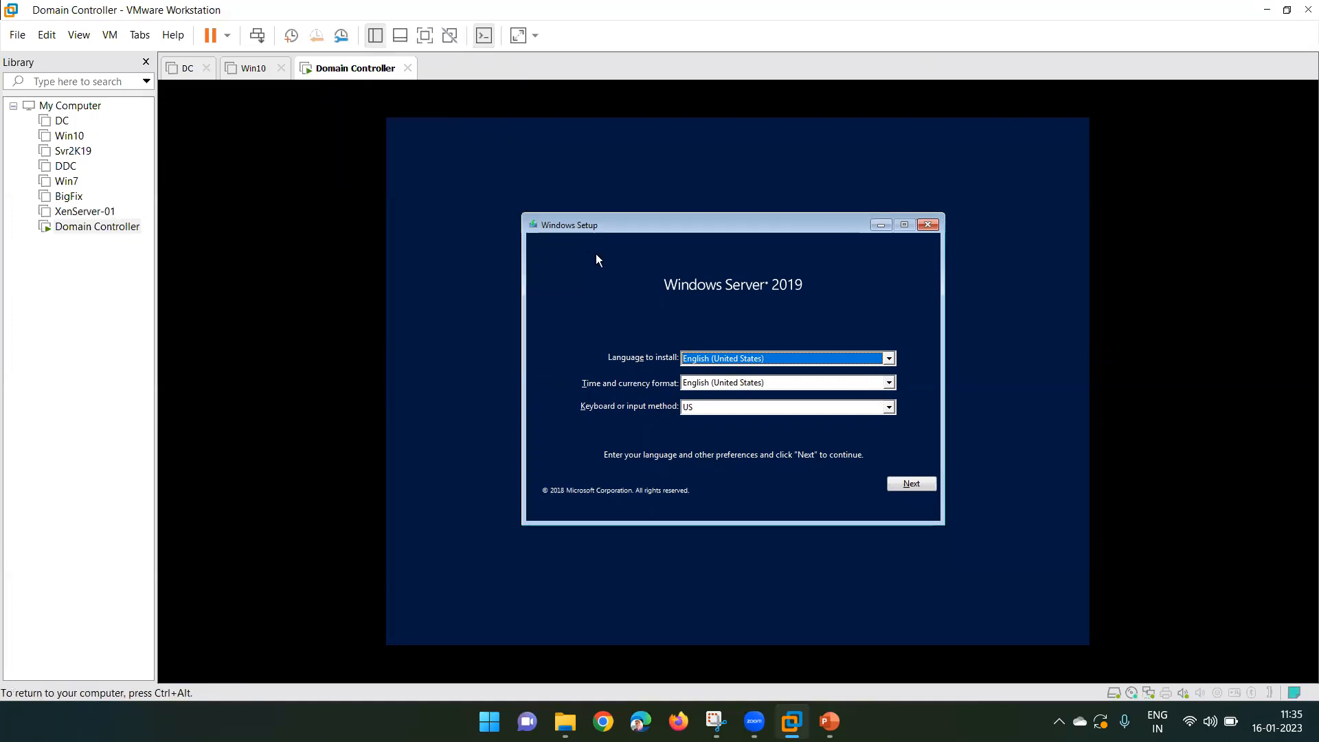
pyautogui.click(420, 163)
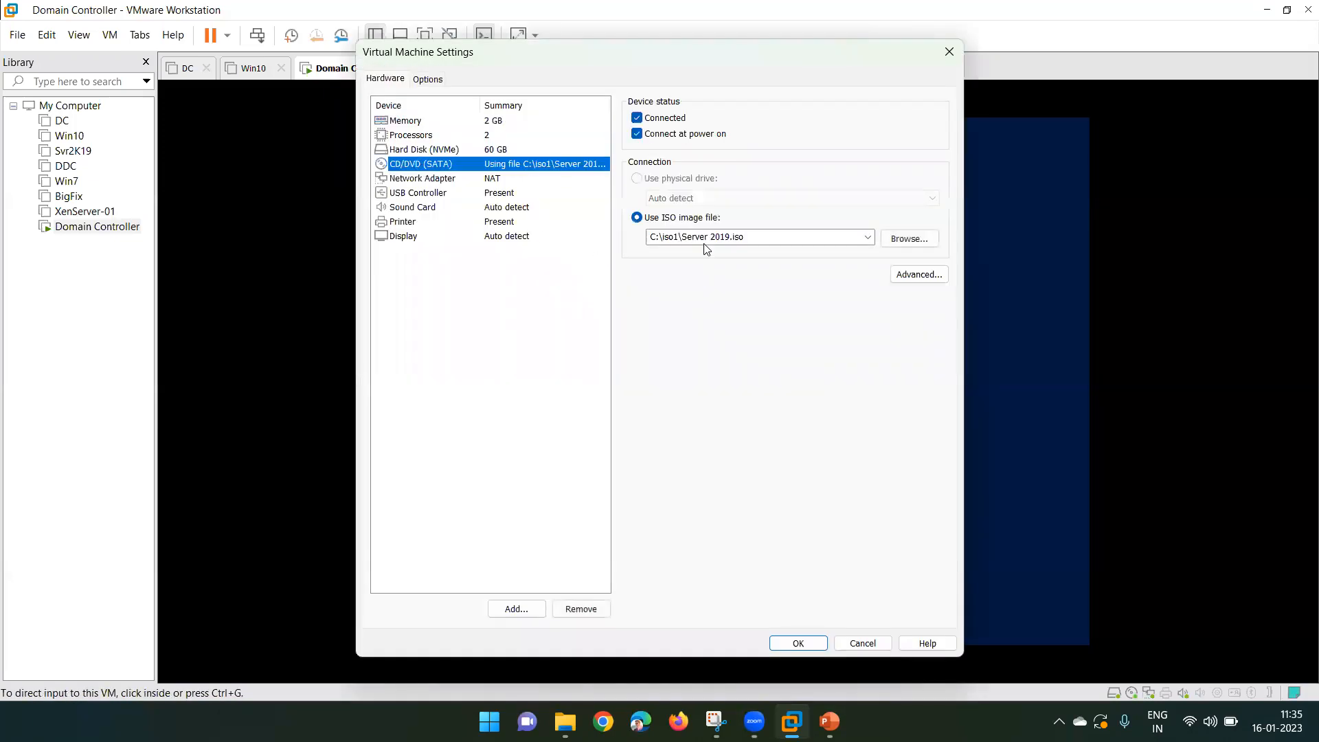
pyautogui.click(756, 238)
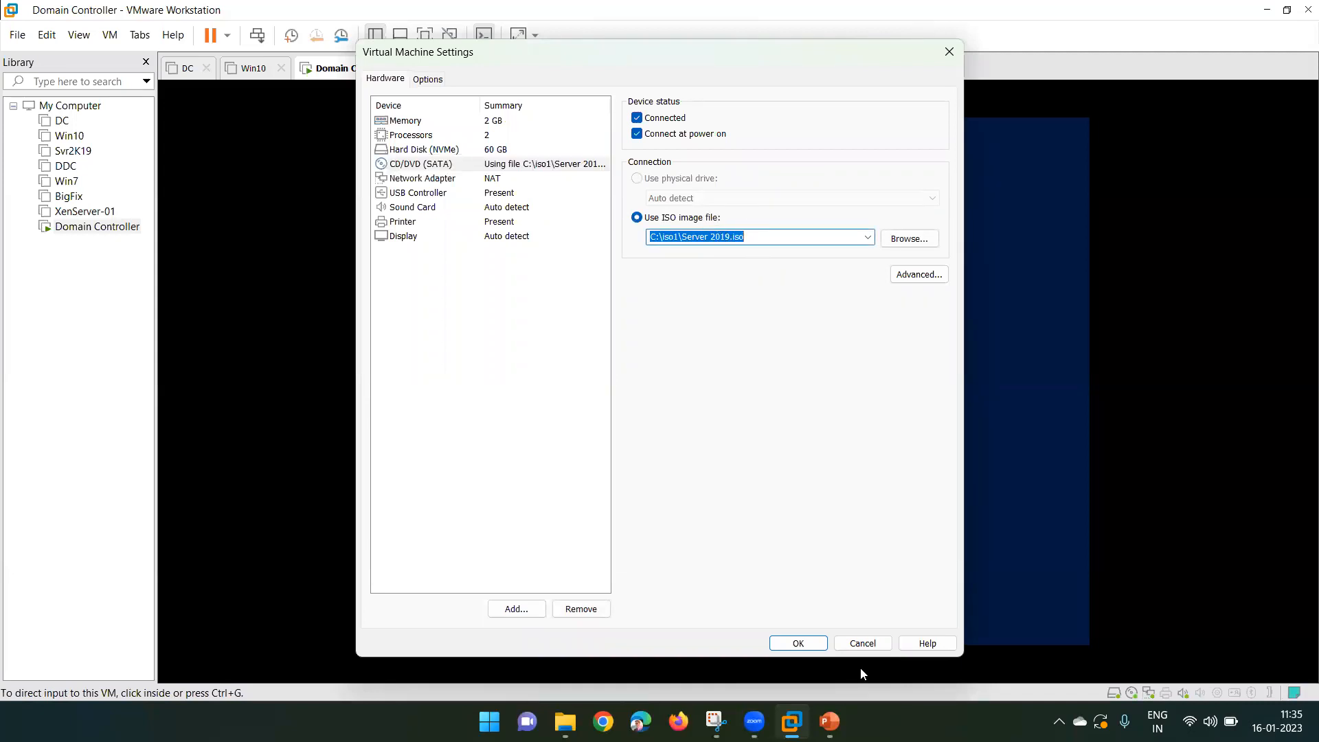
pyautogui.click(863, 644)
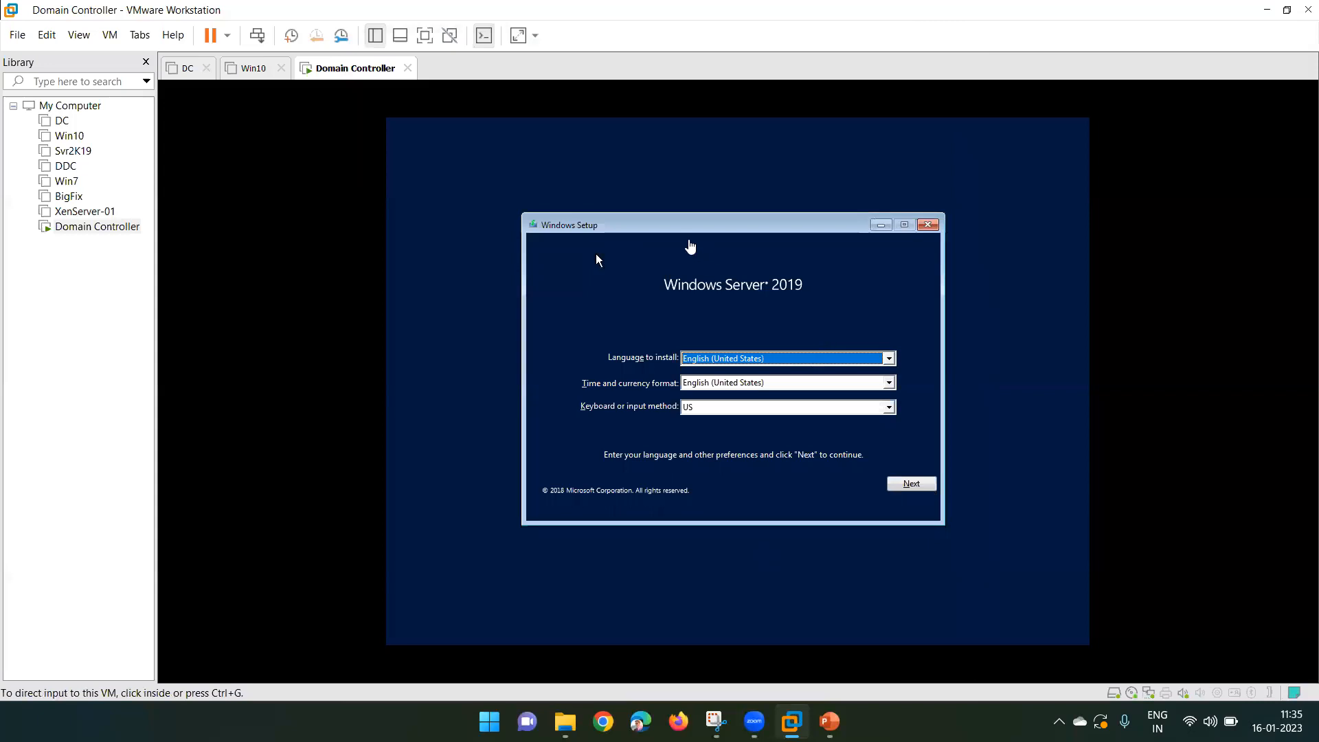
# - Accept English (United States) and the US keyboard in Windows Setup and start the installation
pyautogui.click(596, 259)
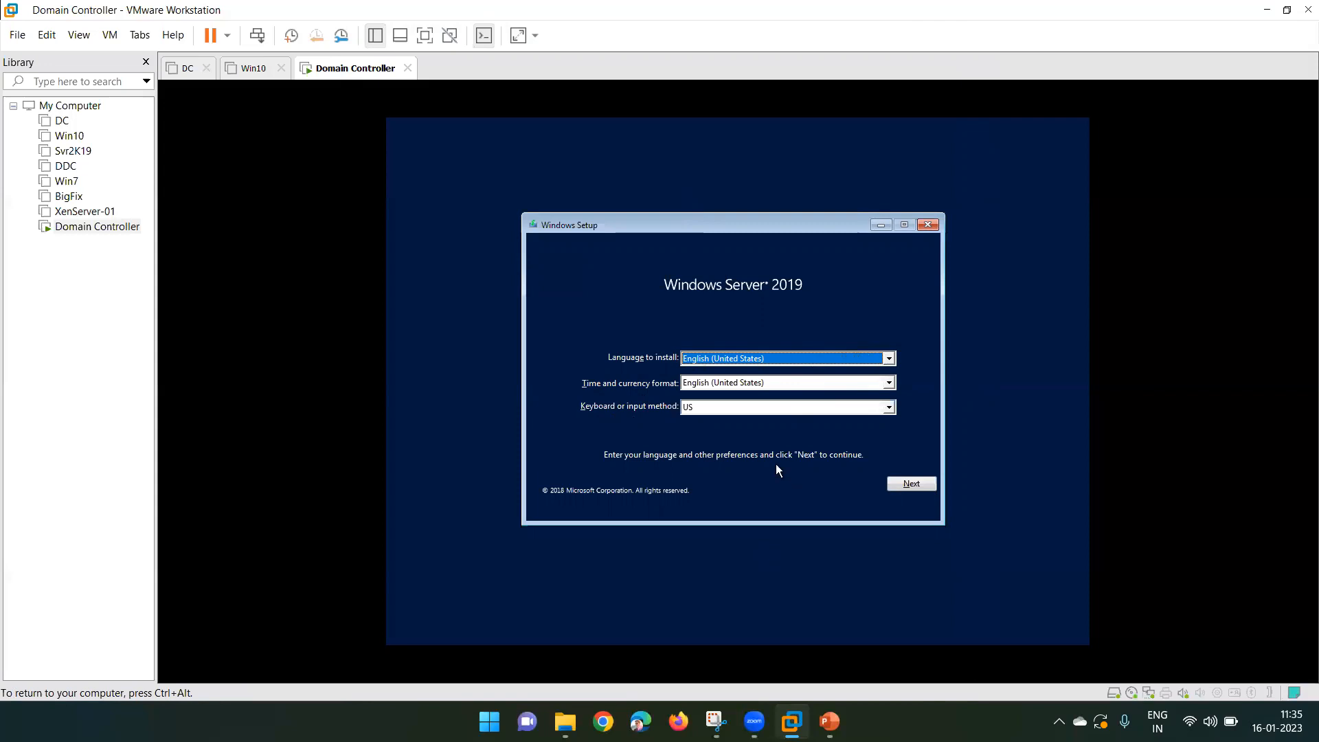
pyautogui.click(914, 484)
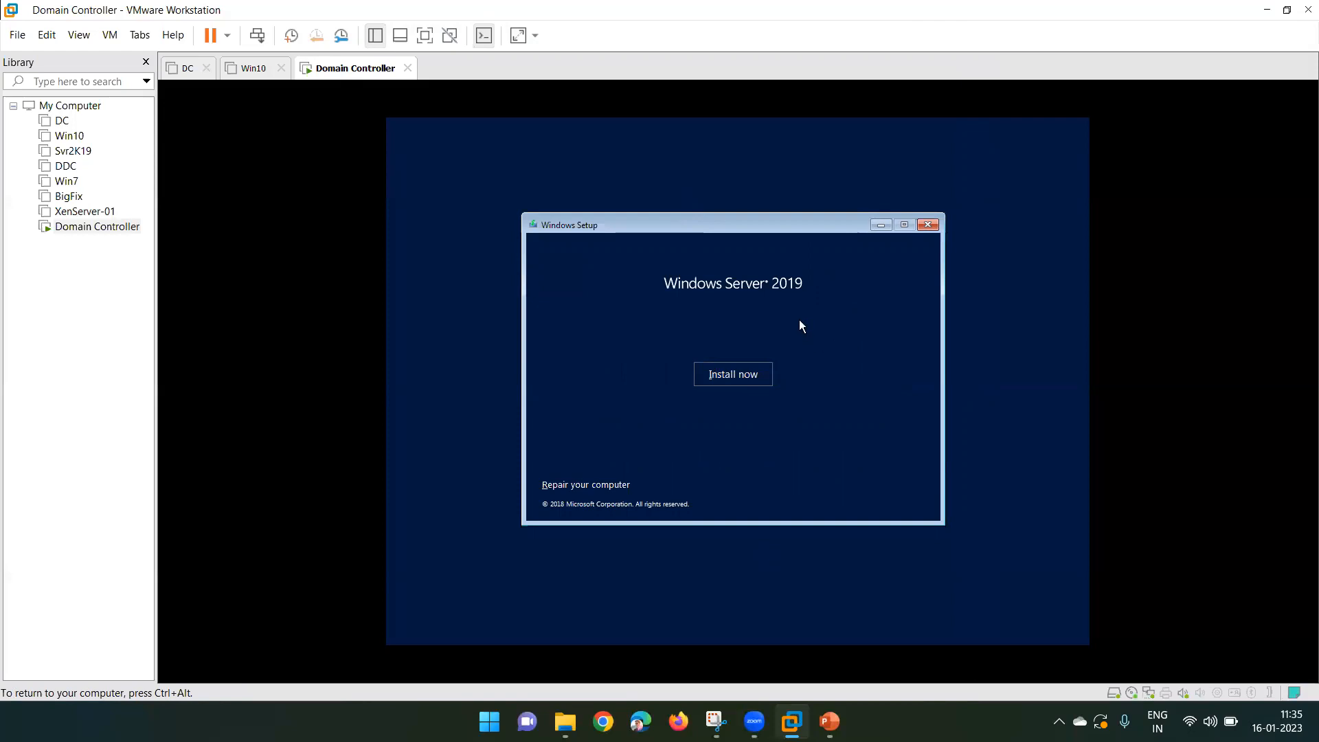
pyautogui.click(730, 383)
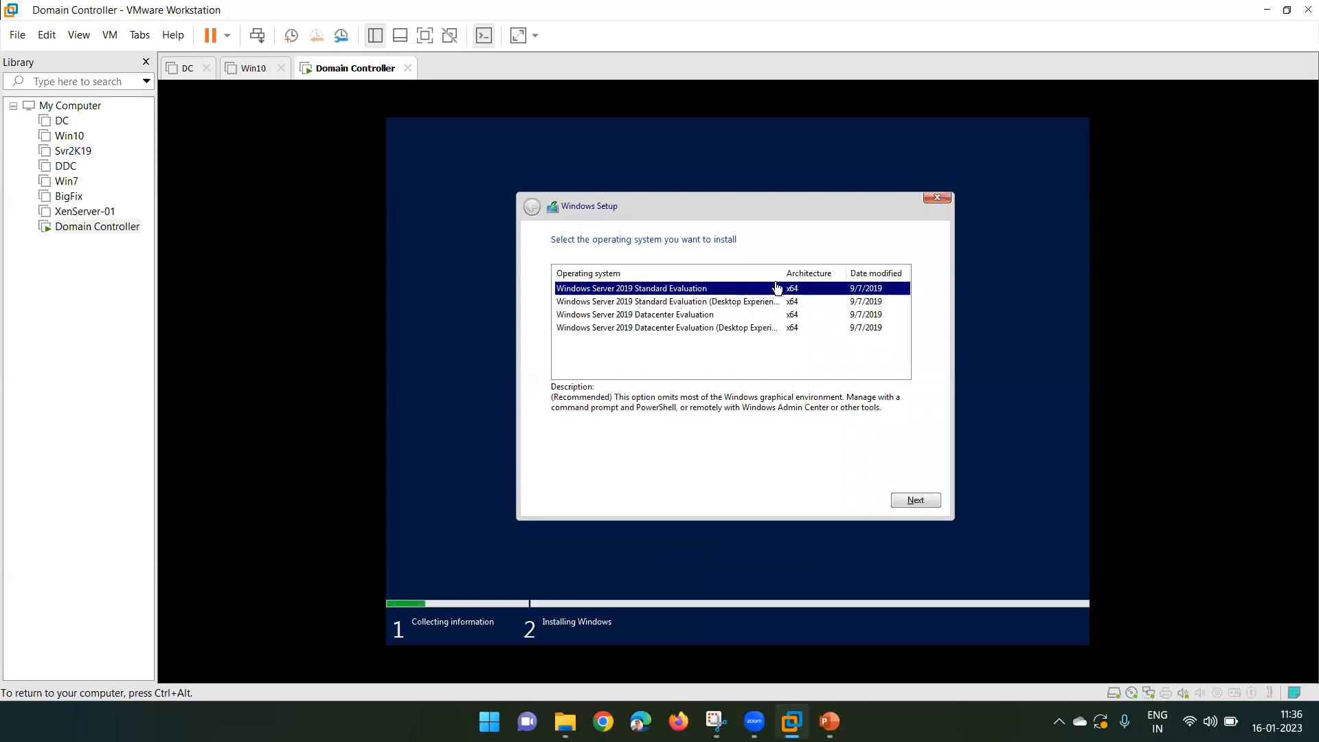
# - Compare the edition descriptions and choose Windows Server 2019 Standard Evaluation (Desktop Experience) as the operating system to install
pyautogui.moveTo(786, 275); pyautogui.dragTo(813, 276)
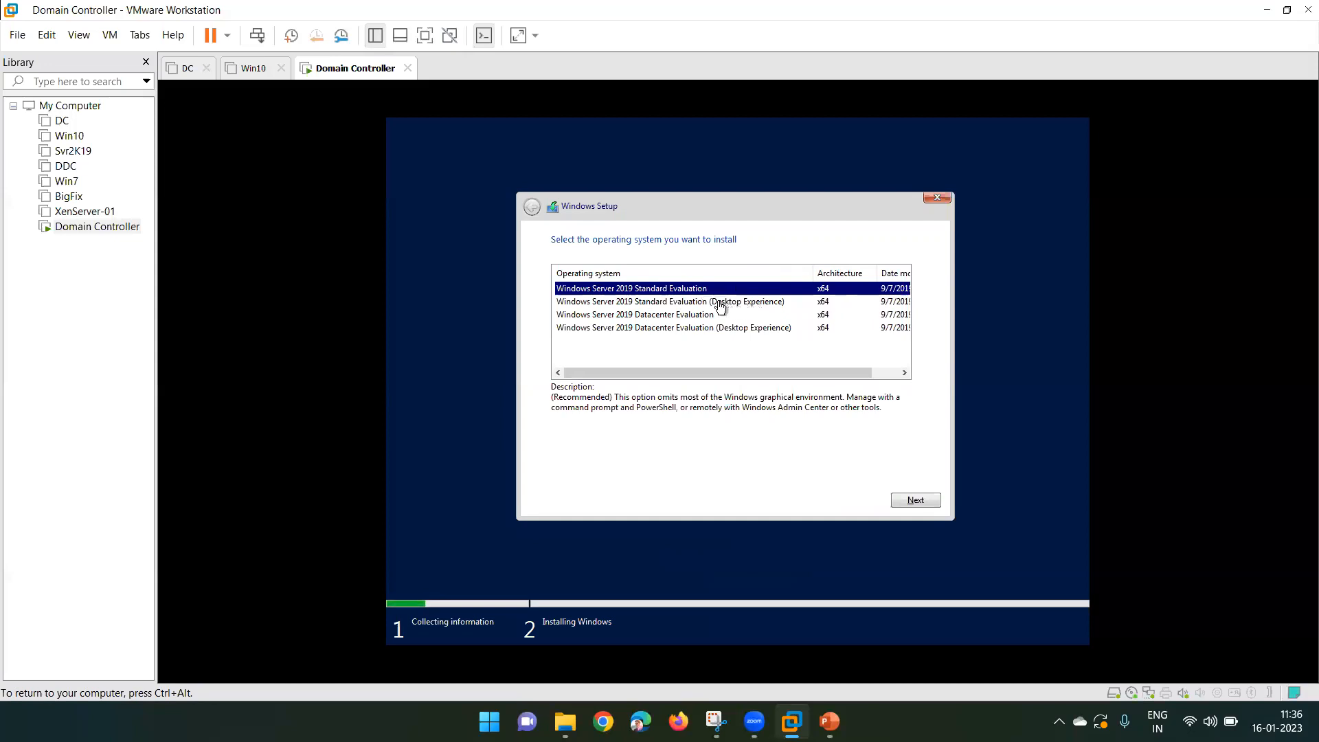
pyautogui.click(672, 303)
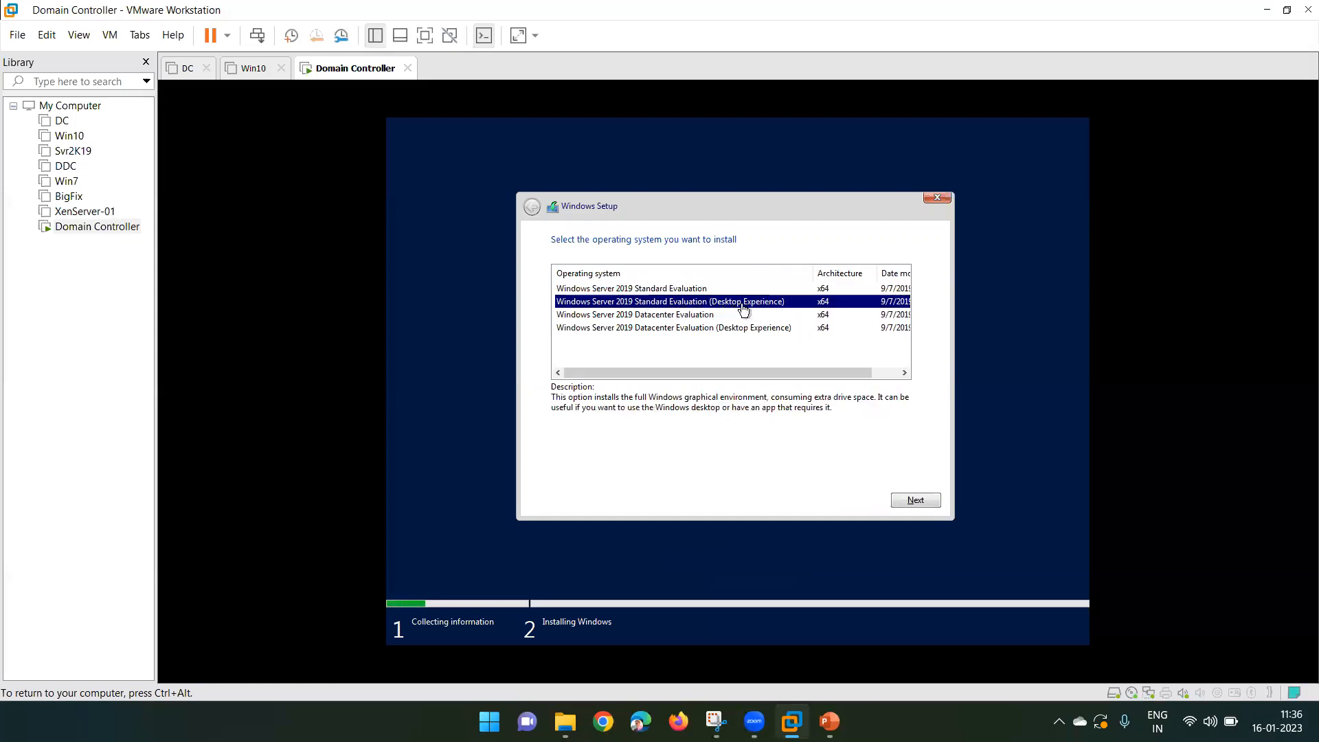
pyautogui.click(668, 291)
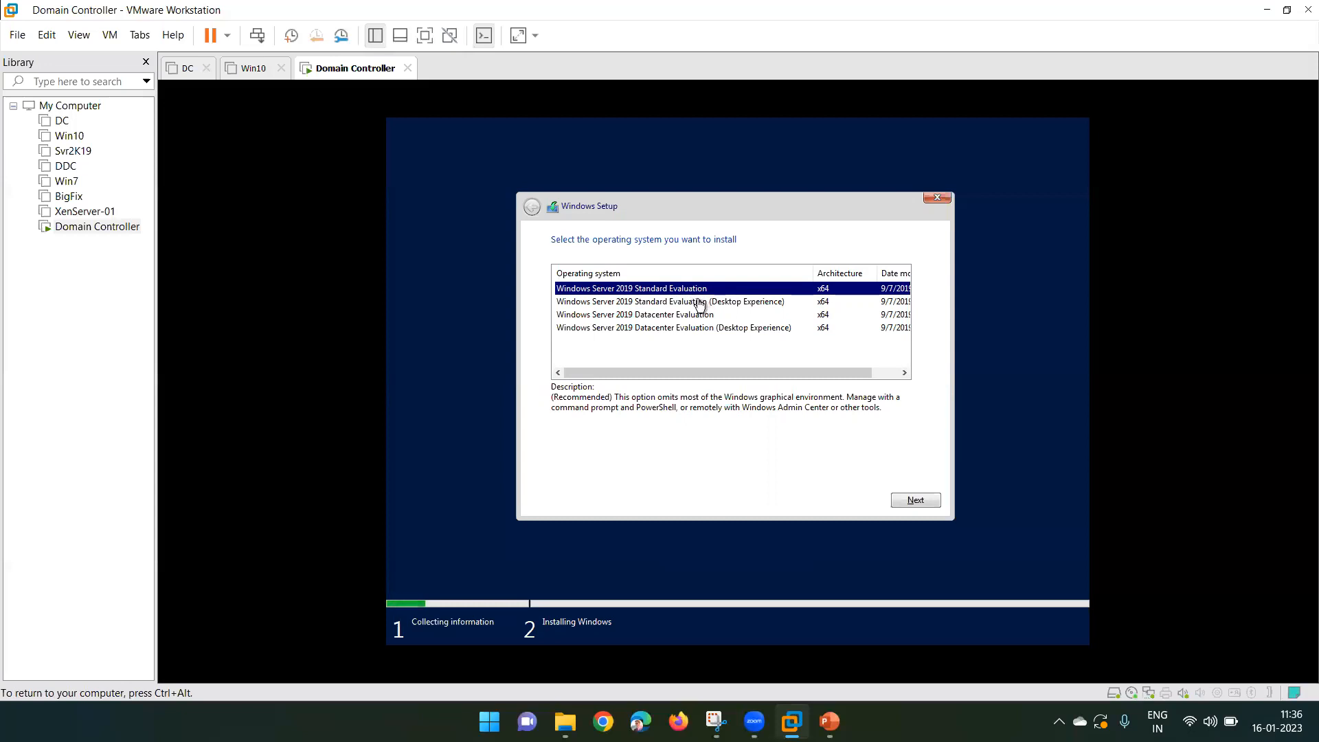
pyautogui.click(697, 302)
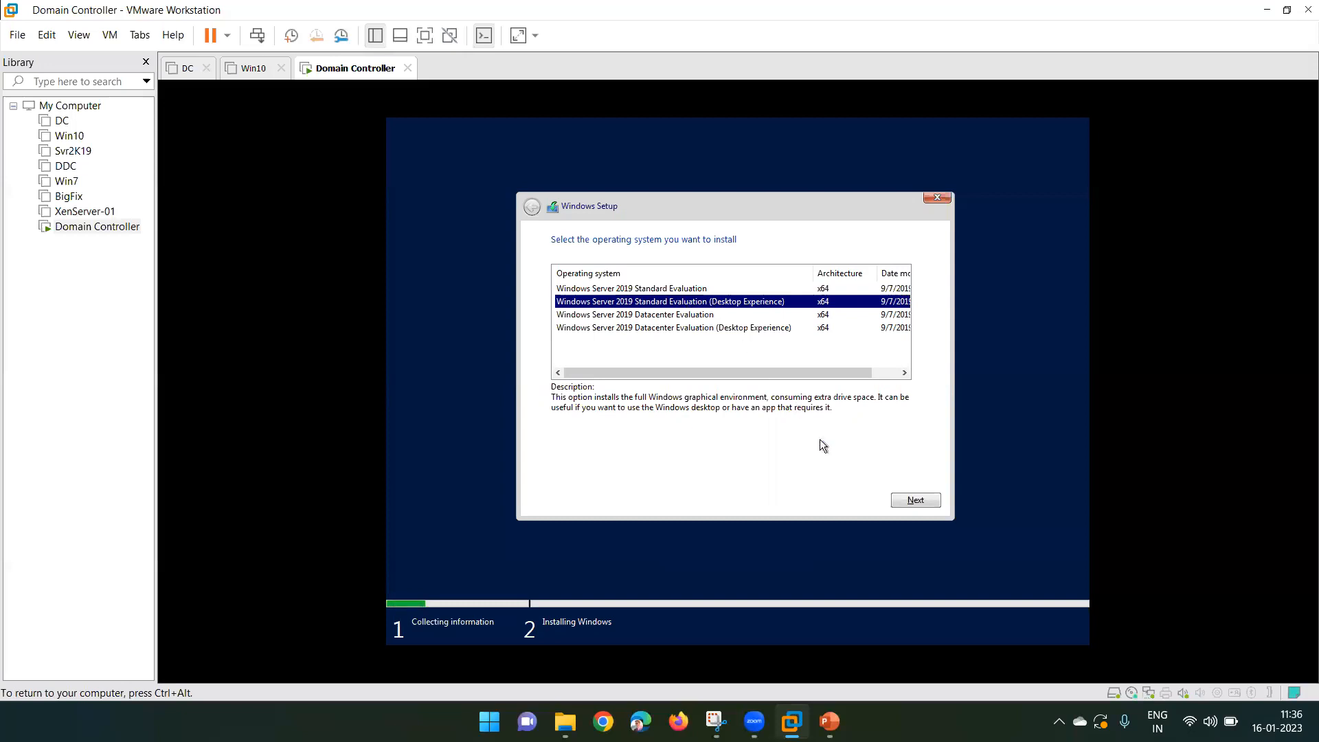
pyautogui.click(670, 317)
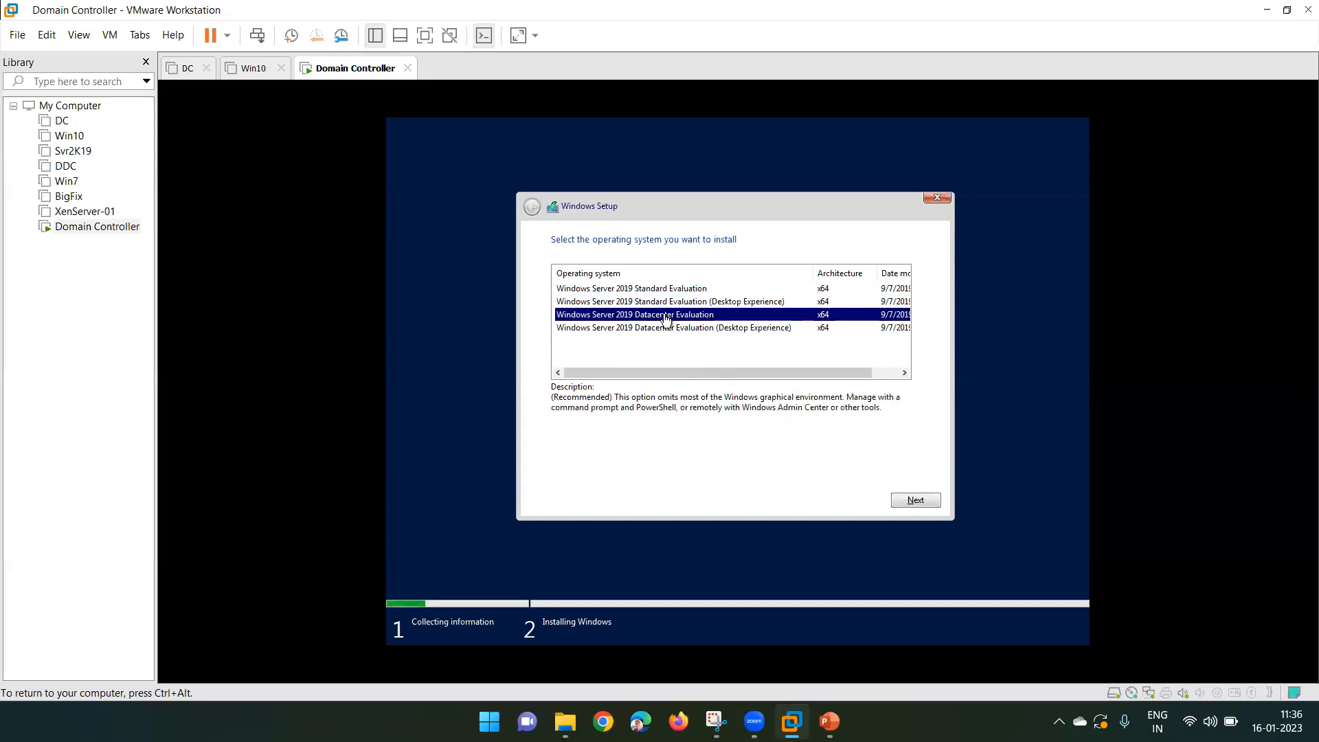
pyautogui.click(674, 329)
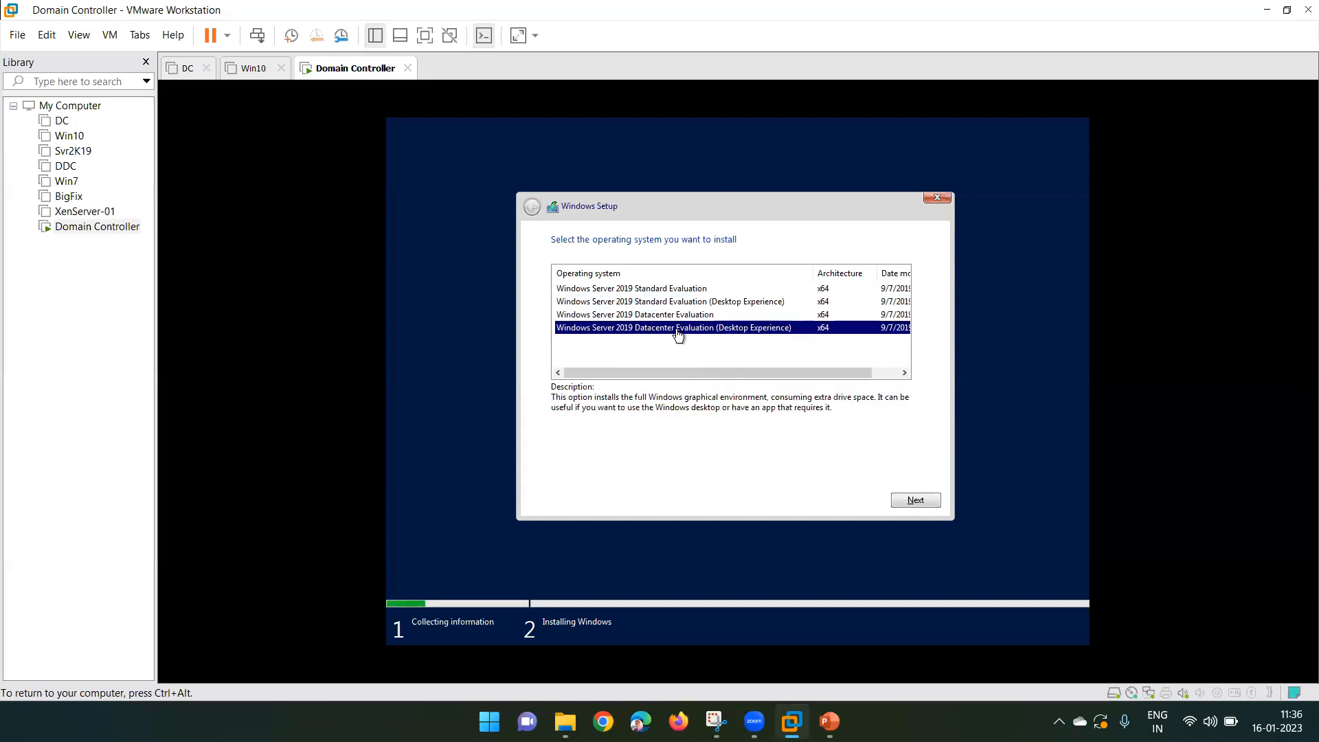
pyautogui.click(668, 316)
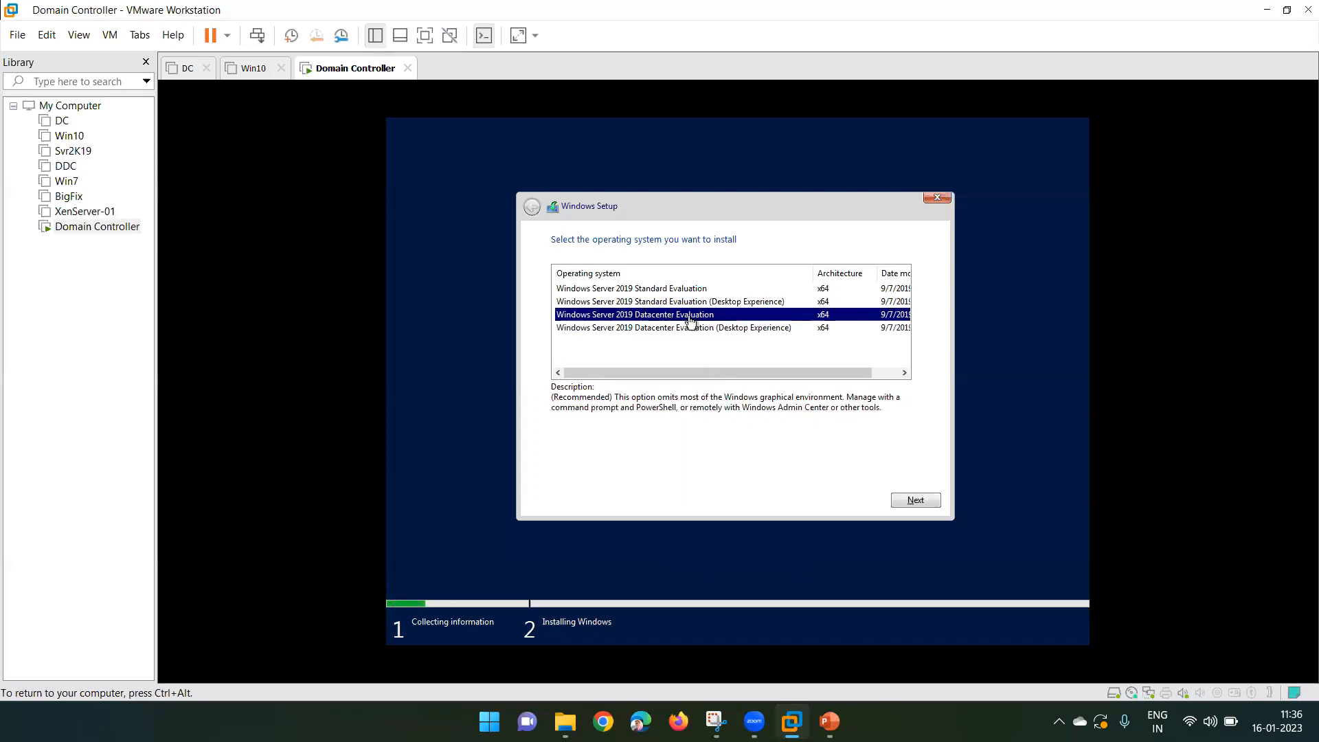
pyautogui.click(654, 304)
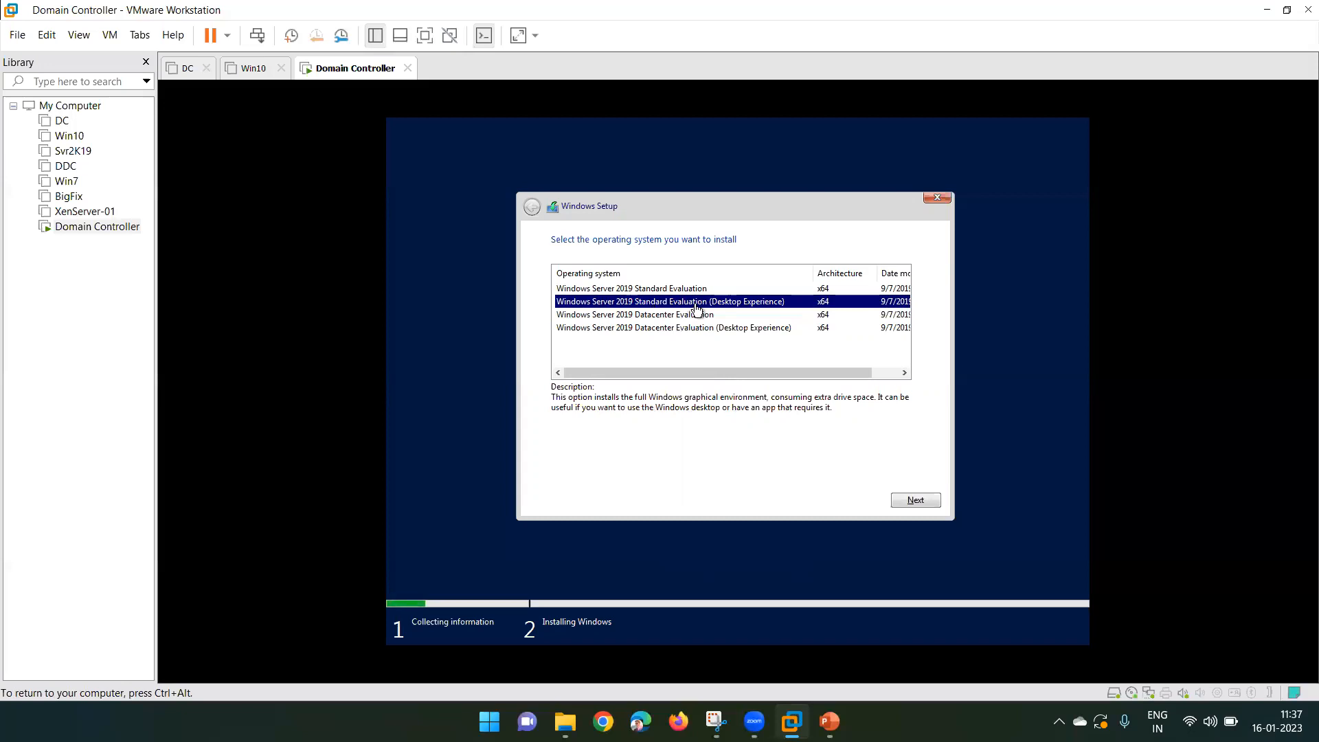
pyautogui.click(904, 501)
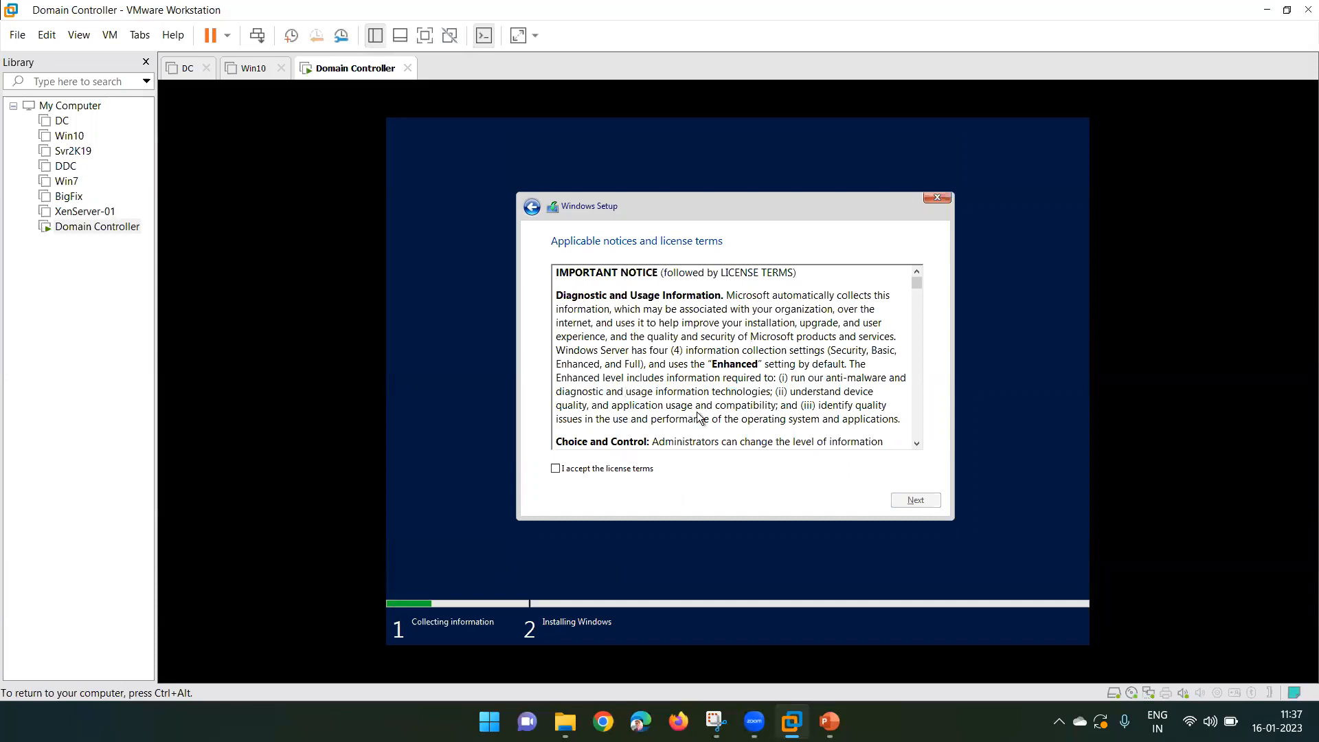
# - Accept the license terms, skim through their text and continue the setup
pyautogui.click(599, 470)
pyautogui.scroll(-2, 914, 445)
pyautogui.scroll(-3, 916, 447)
pyautogui.scroll(-15, 718, 380)
pyautogui.scroll(-15, 718, 380)
pyautogui.scroll(-15, 845, 378)
pyautogui.scroll(-15, 744, 389)
pyautogui.scroll(-15, 915, 365)
pyautogui.scroll(-15, 833, 343)
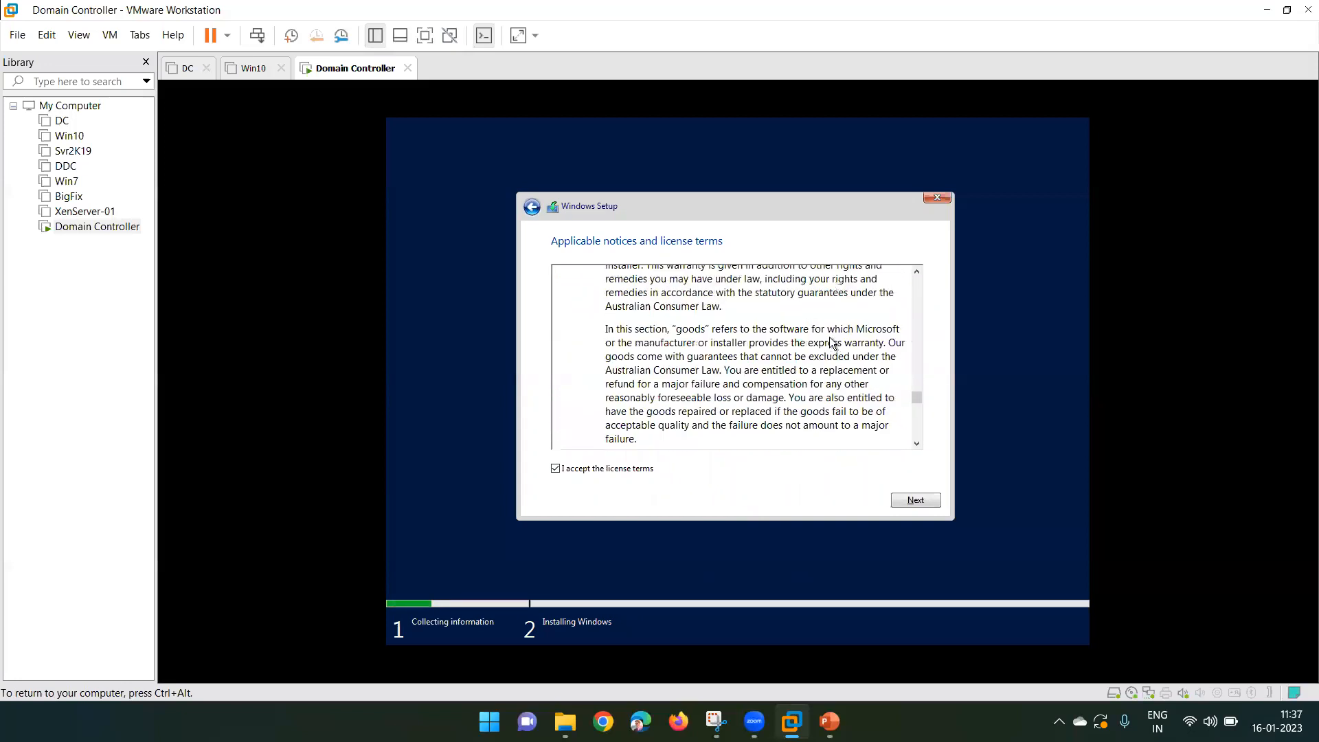
pyautogui.click(924, 504)
# - Choose the custom installation type and install Windows on the unallocated space of Drive 0
pyautogui.click(694, 373)
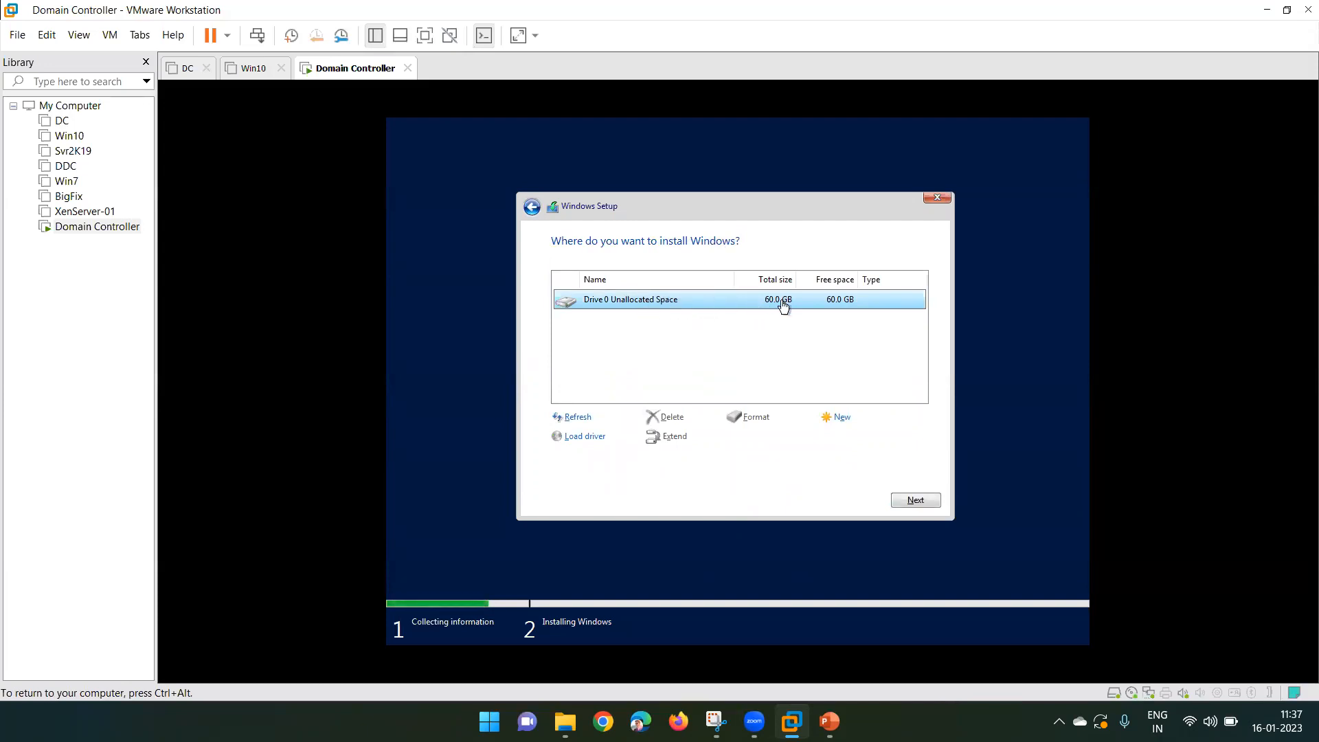
pyautogui.click(909, 501)
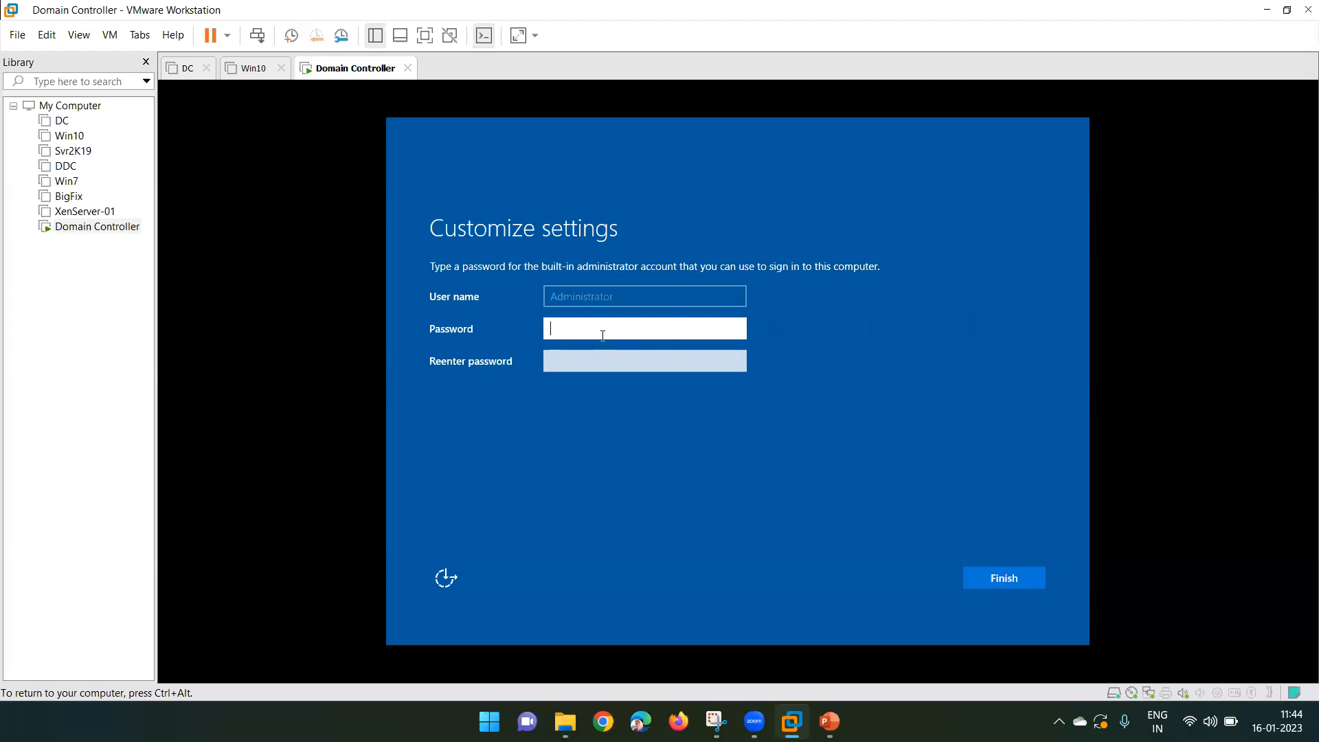
# - Set and confirm the password for the built-in administrator account and finish customizing the settings
pyautogui.write('•••••••••')
pyautogui.press('Tab')
pyautogui.write('•••••••••')
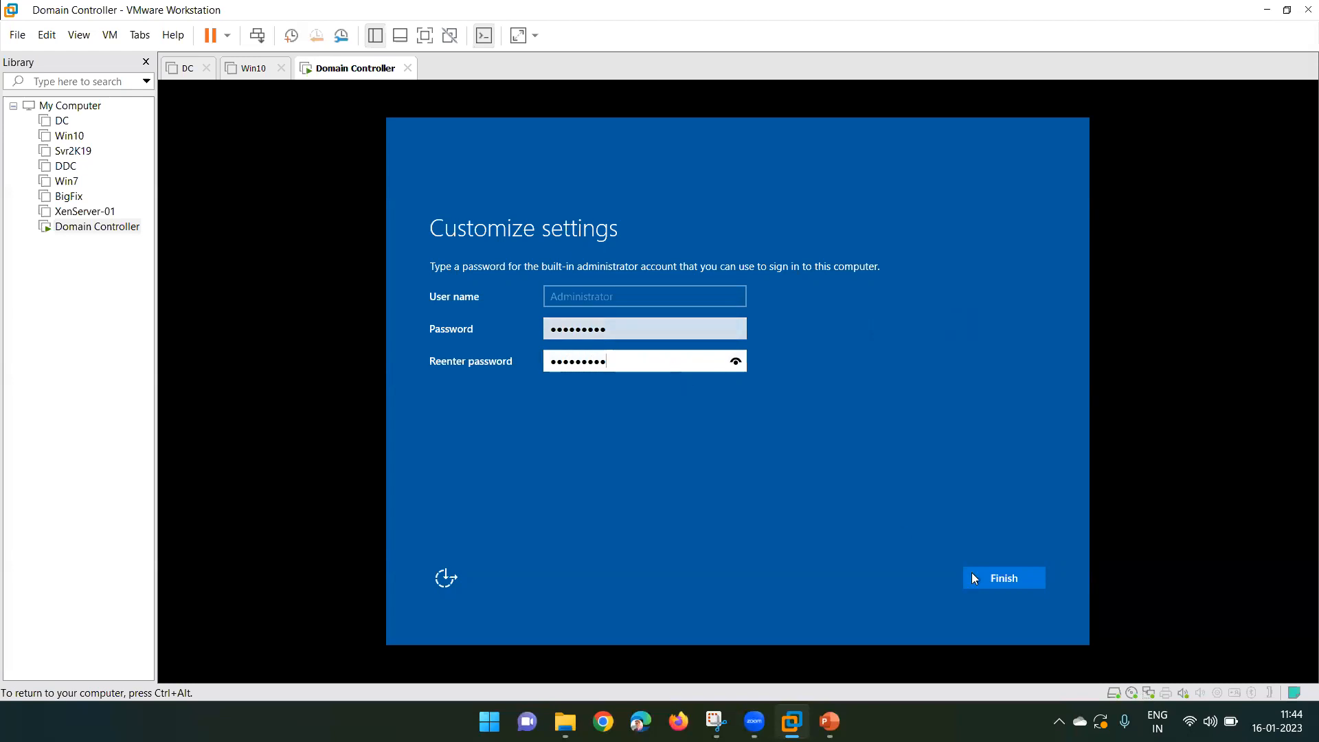
pyautogui.click(1004, 581)
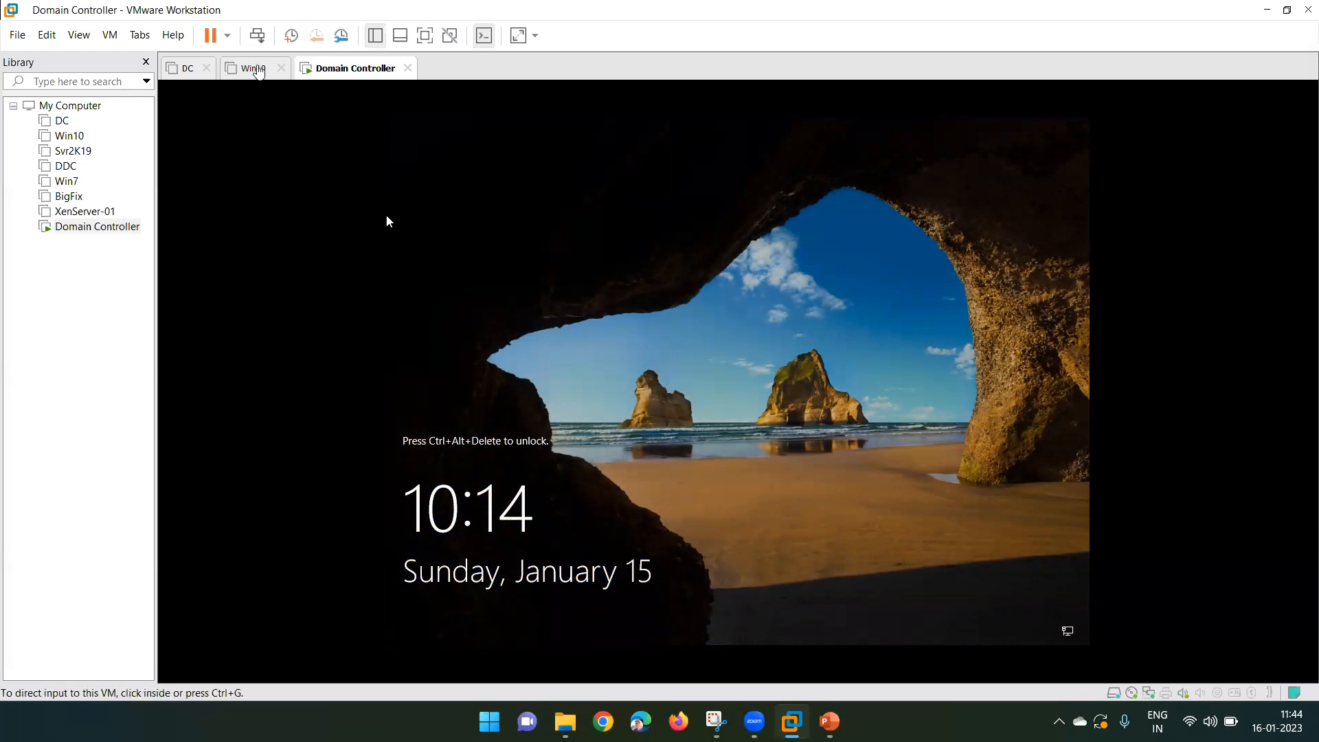
# - Unlock and sign in to the server with the administrator account password, and decline making the PC discoverable on the network
pyautogui.click(257, 35)
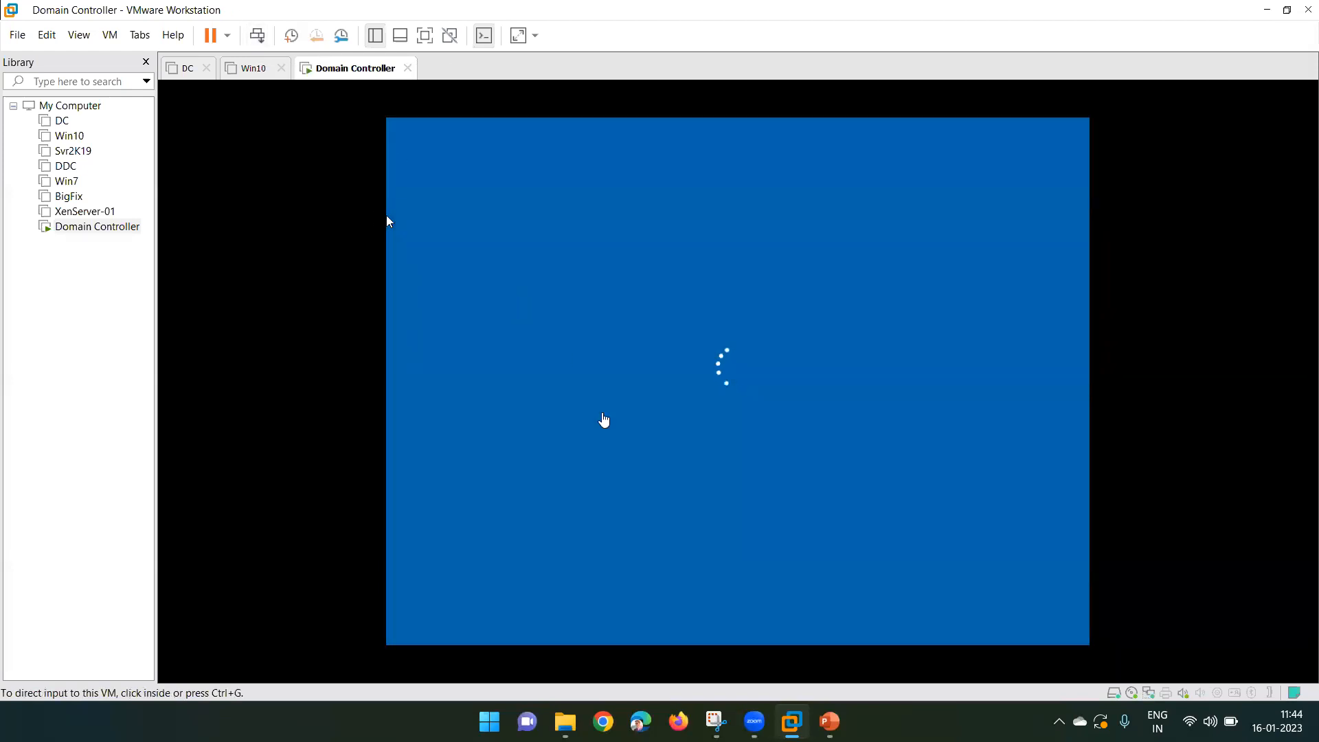
pyautogui.click(603, 417)
pyautogui.write('•••••••••')
pyautogui.press('Return')
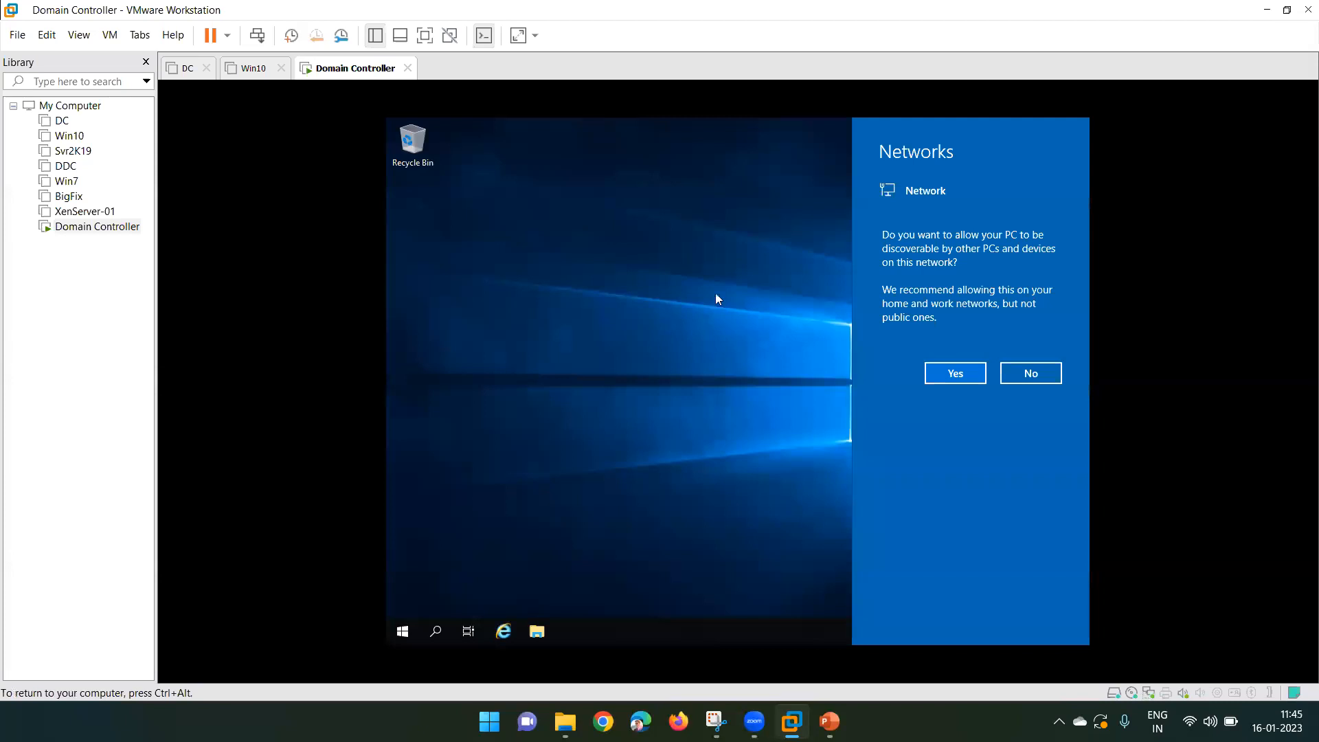
pyautogui.click(1030, 375)
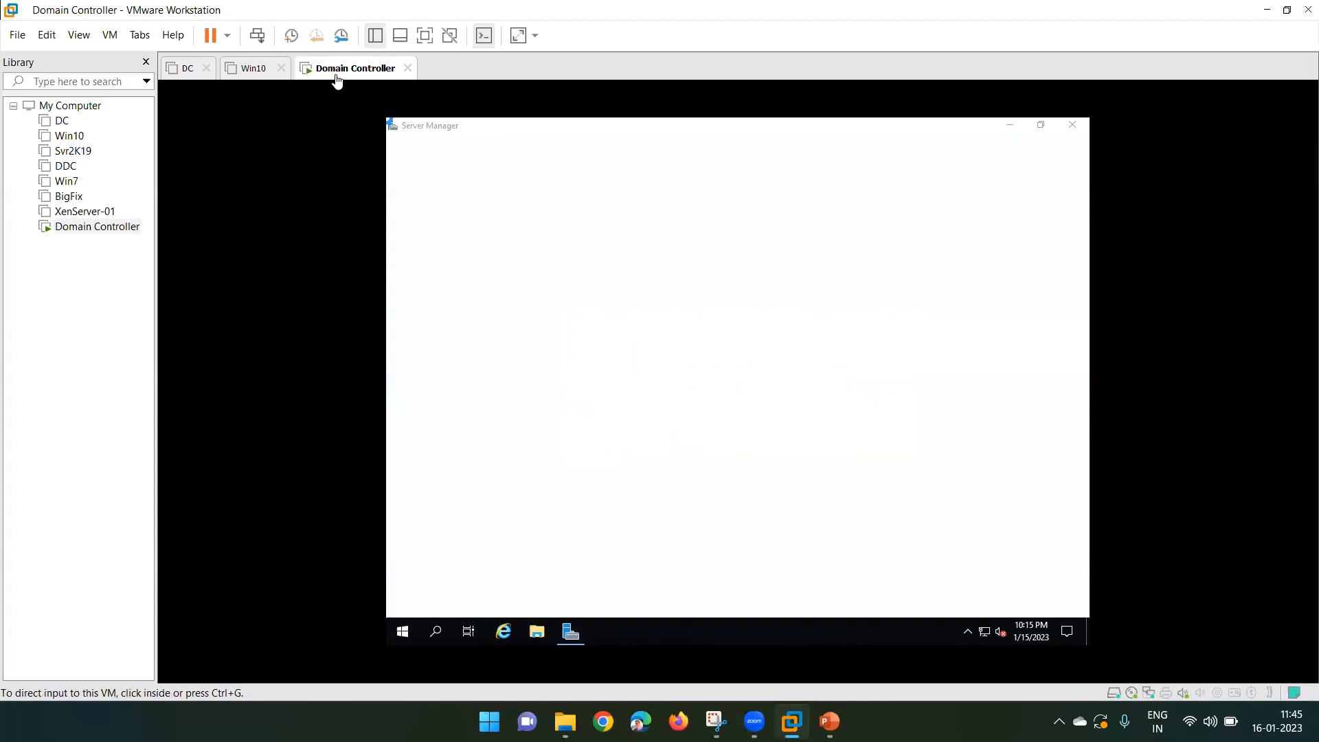
# - Start the VMware Tools installation for the Domain Controller virtual machine
pyautogui.rightClick(324, 72)
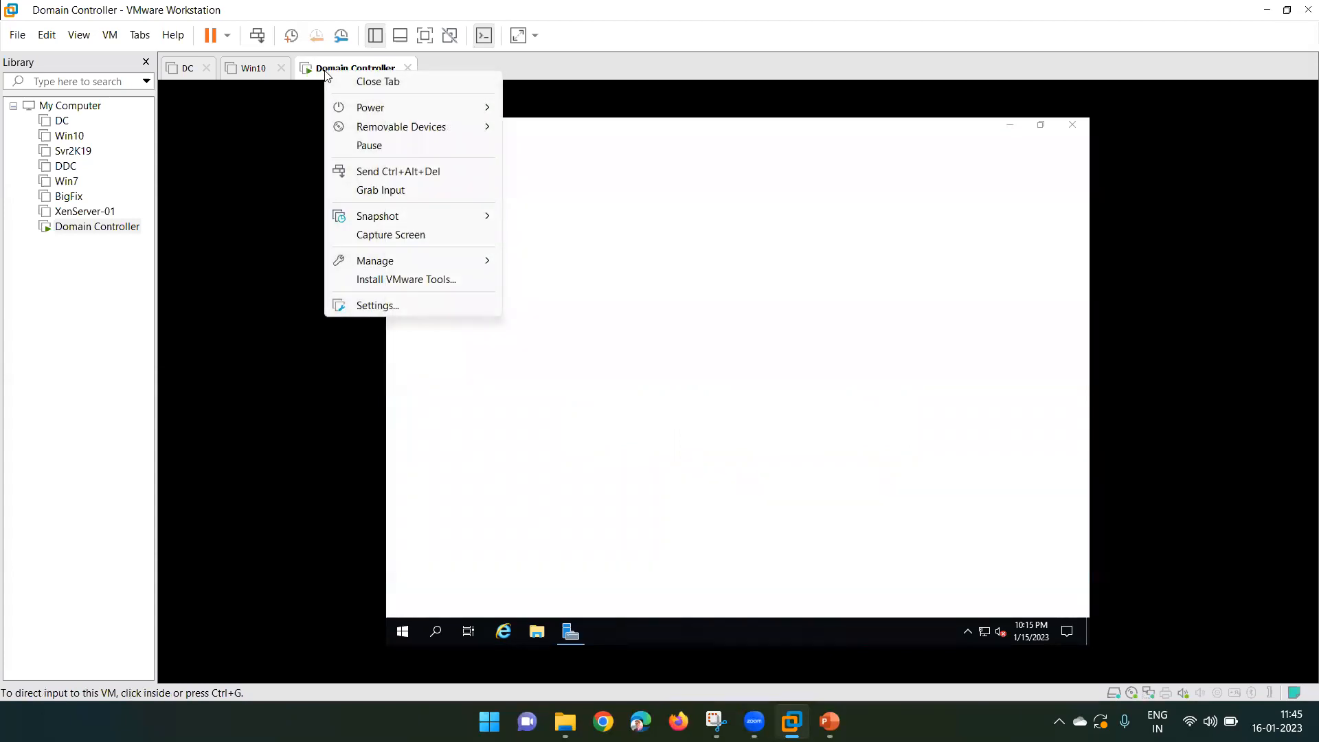
pyautogui.click(313, 71)
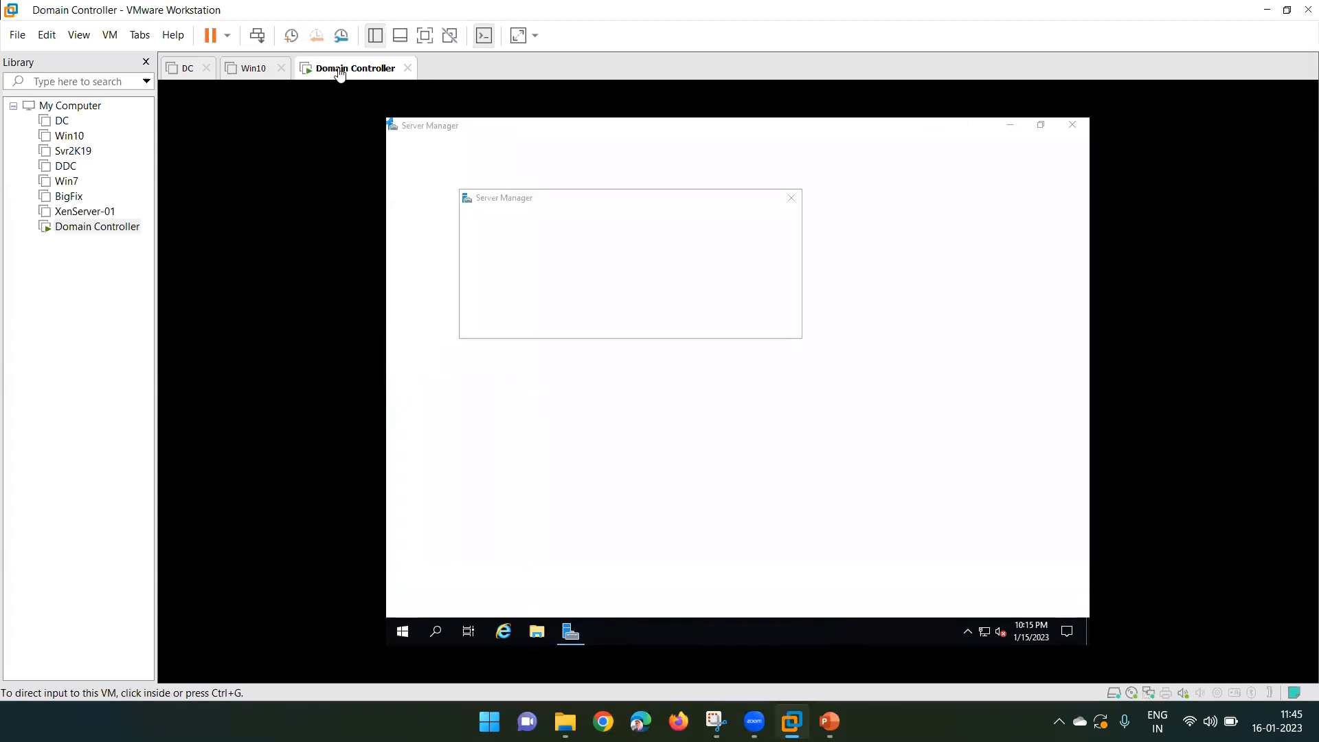
pyautogui.rightClick(340, 74)
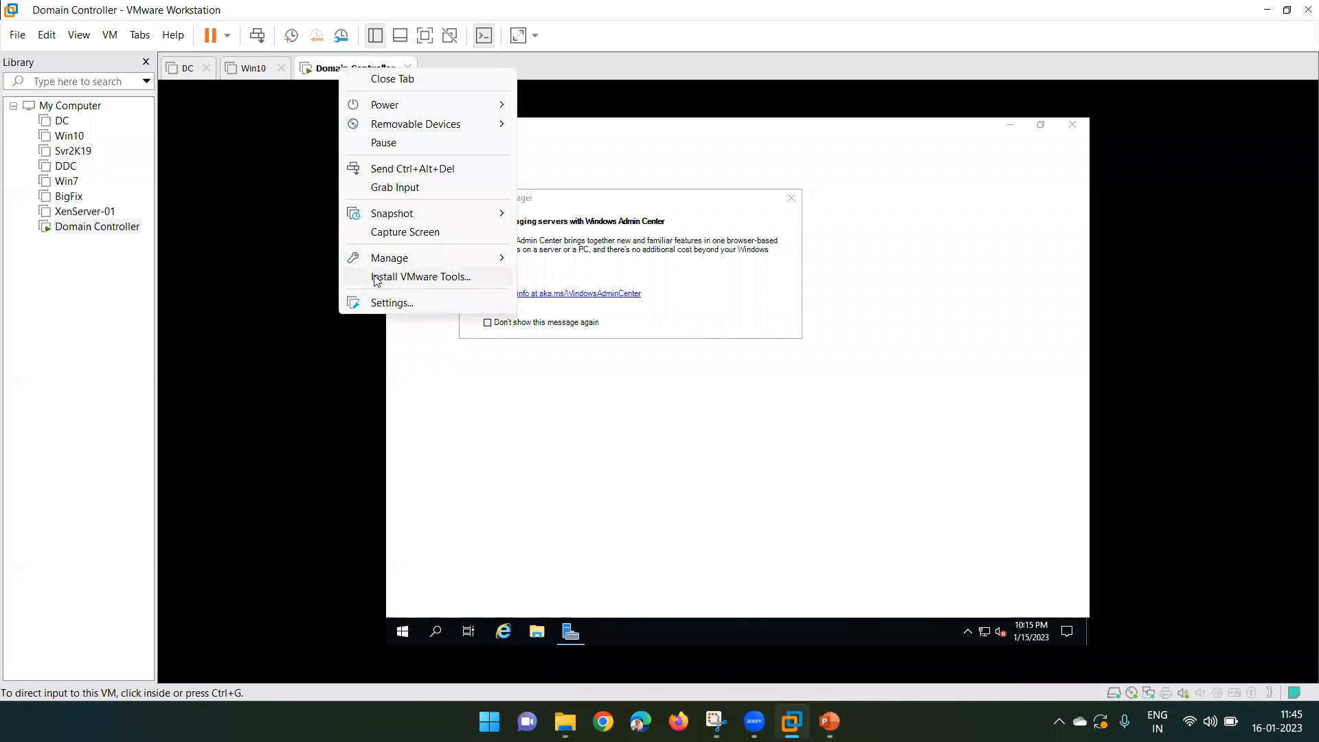
pyautogui.click(433, 277)
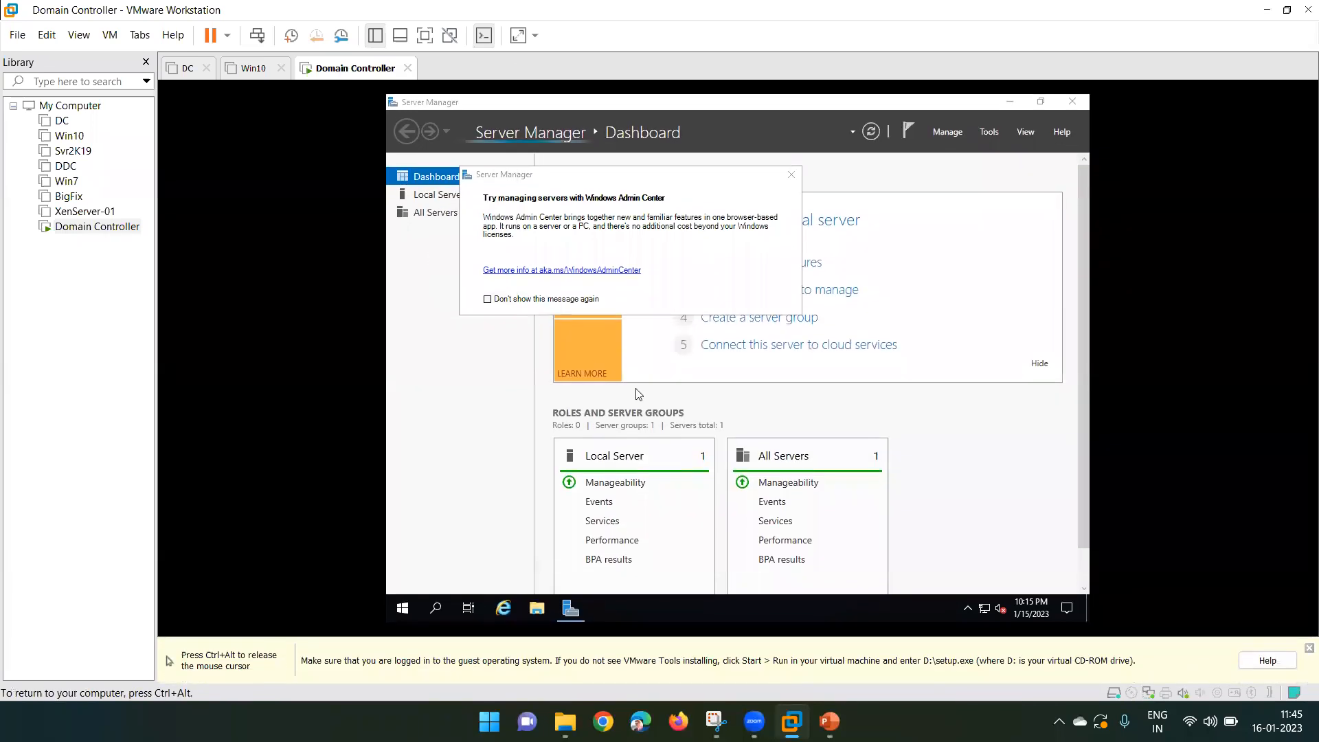
# - Run the VMware Tools installer from DVD Drive (D:) inside the Domain Controller virtual machine
pyautogui.click(537, 609)
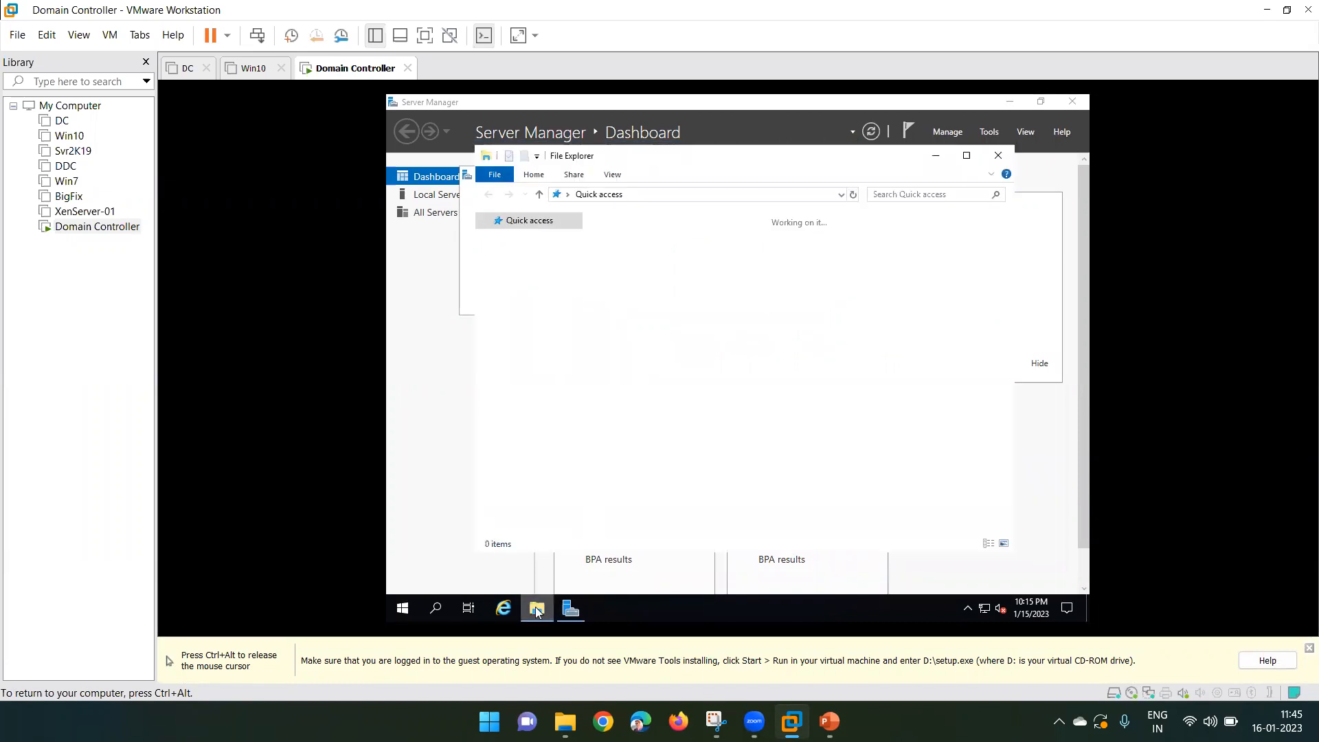
pyautogui.click(526, 317)
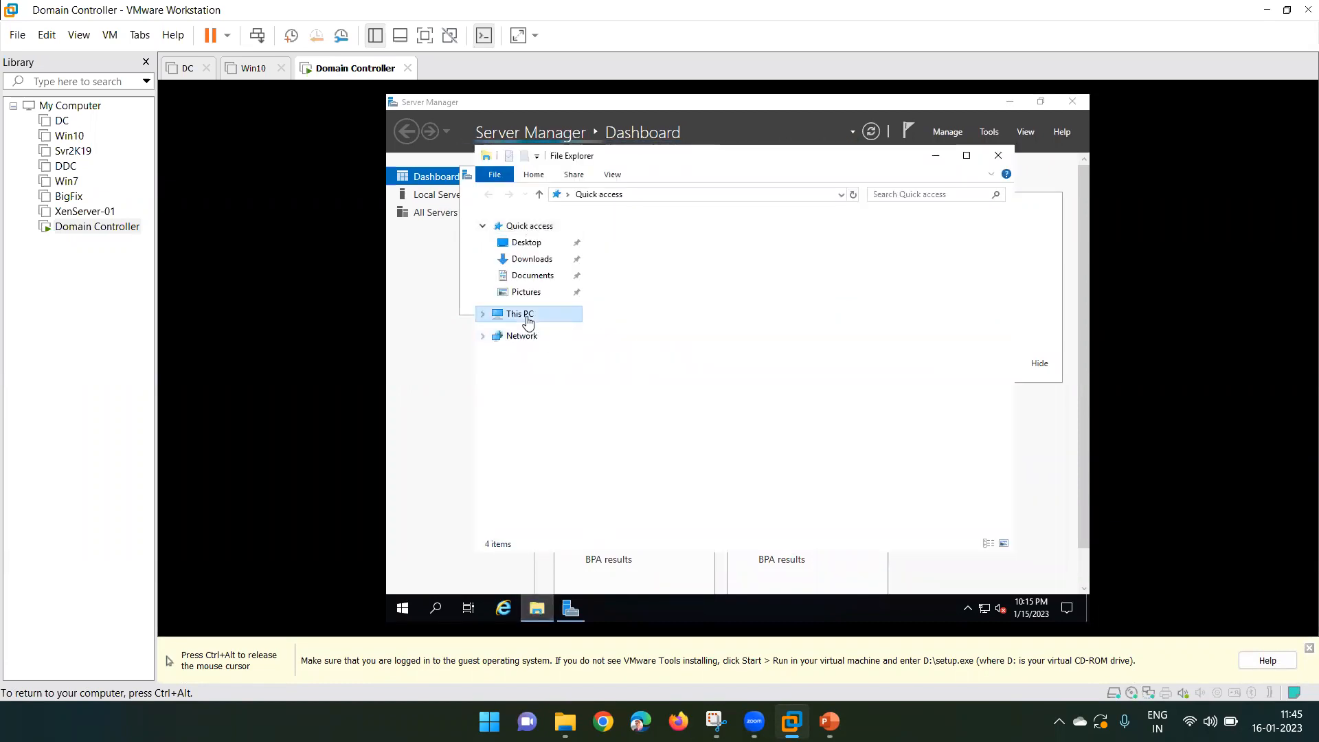
pyautogui.click(850, 434)
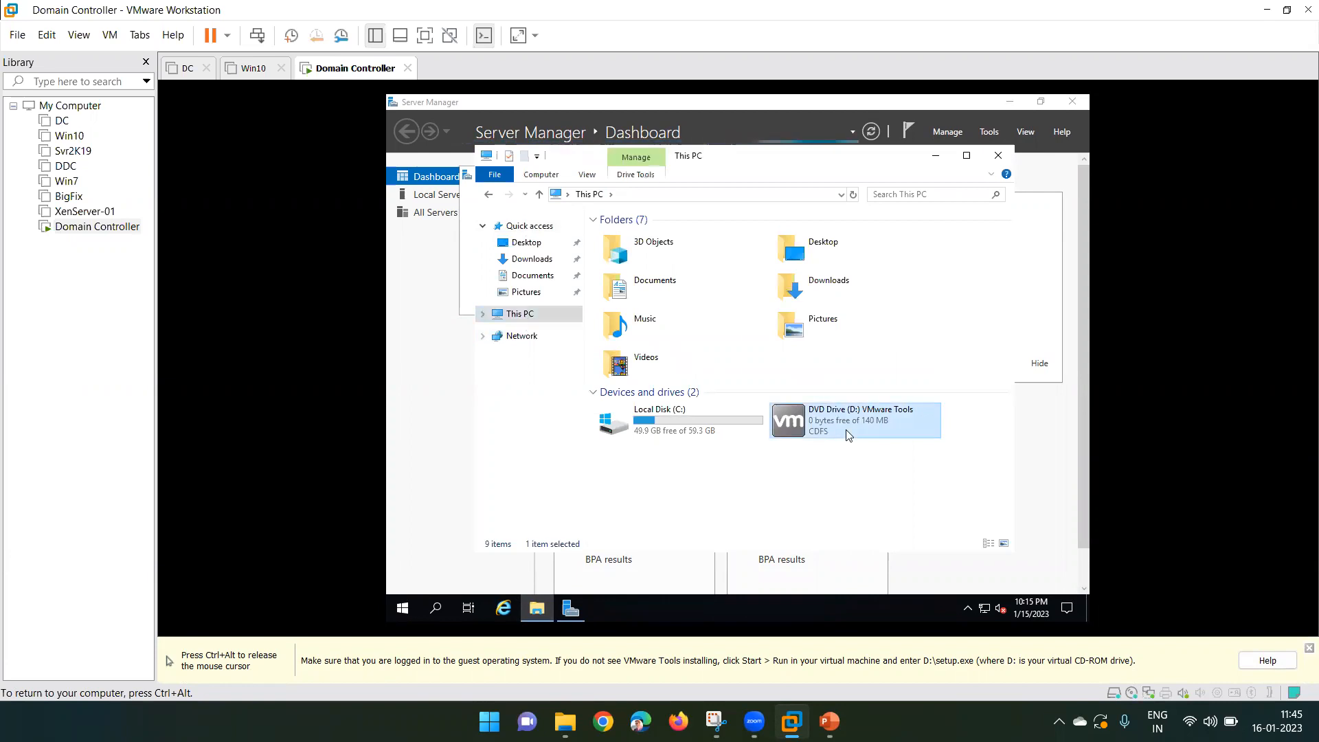
pyautogui.rightClick(847, 432)
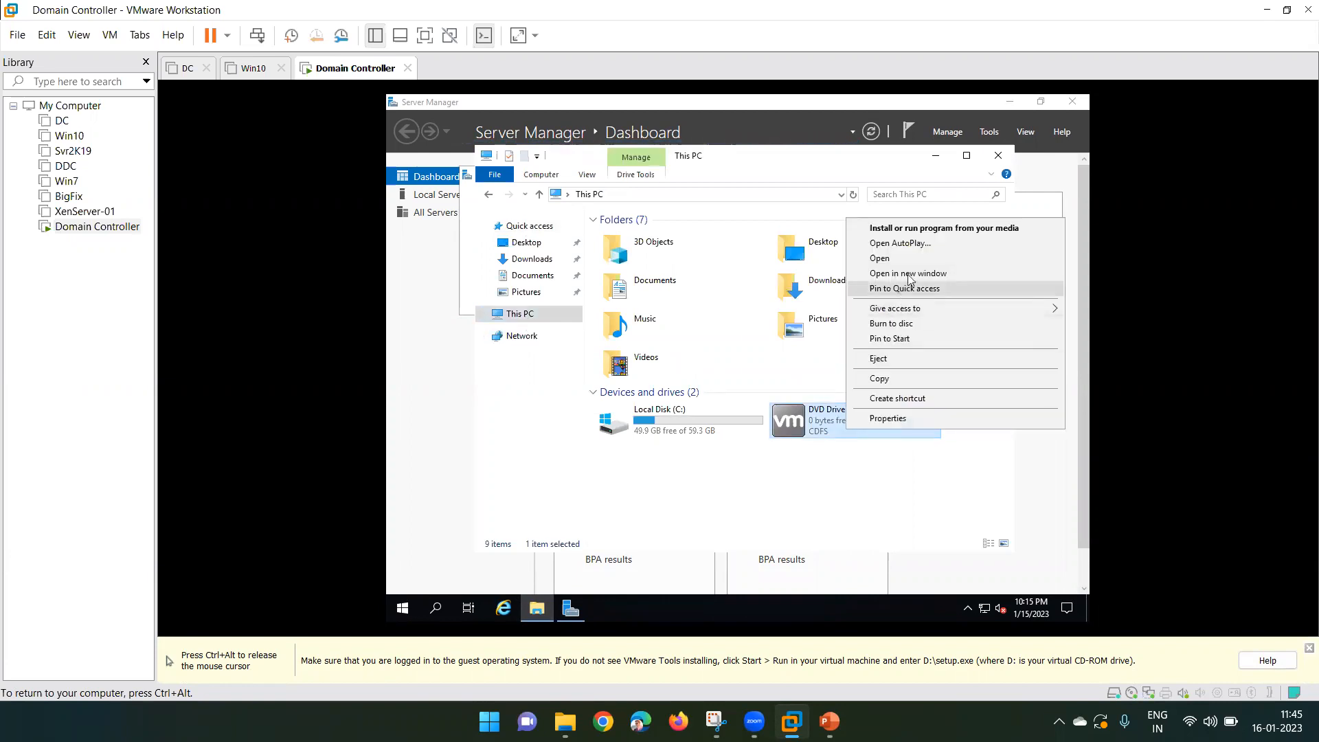
pyautogui.click(966, 230)
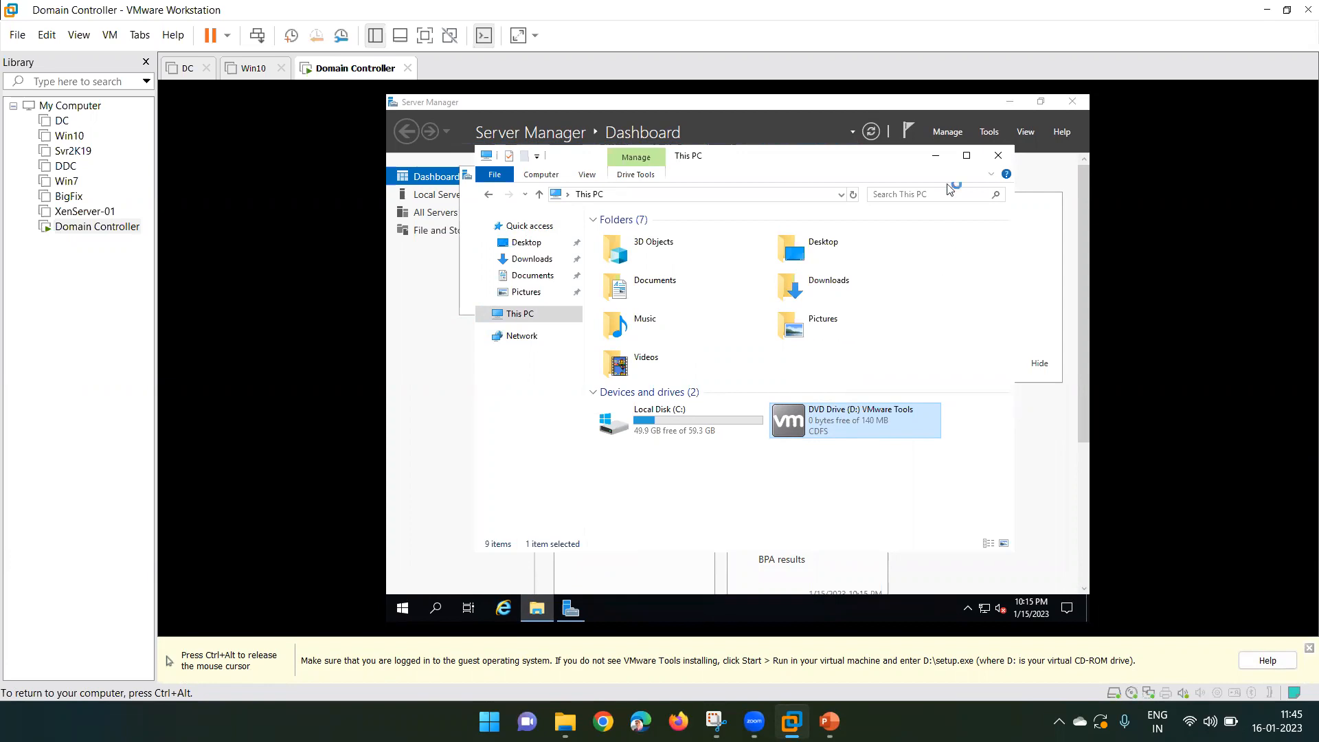
# - Clear the guest desktop by minimizing File Explorer and Server Manager and dismissing the Windows Admin Center message
pyautogui.click(938, 156)
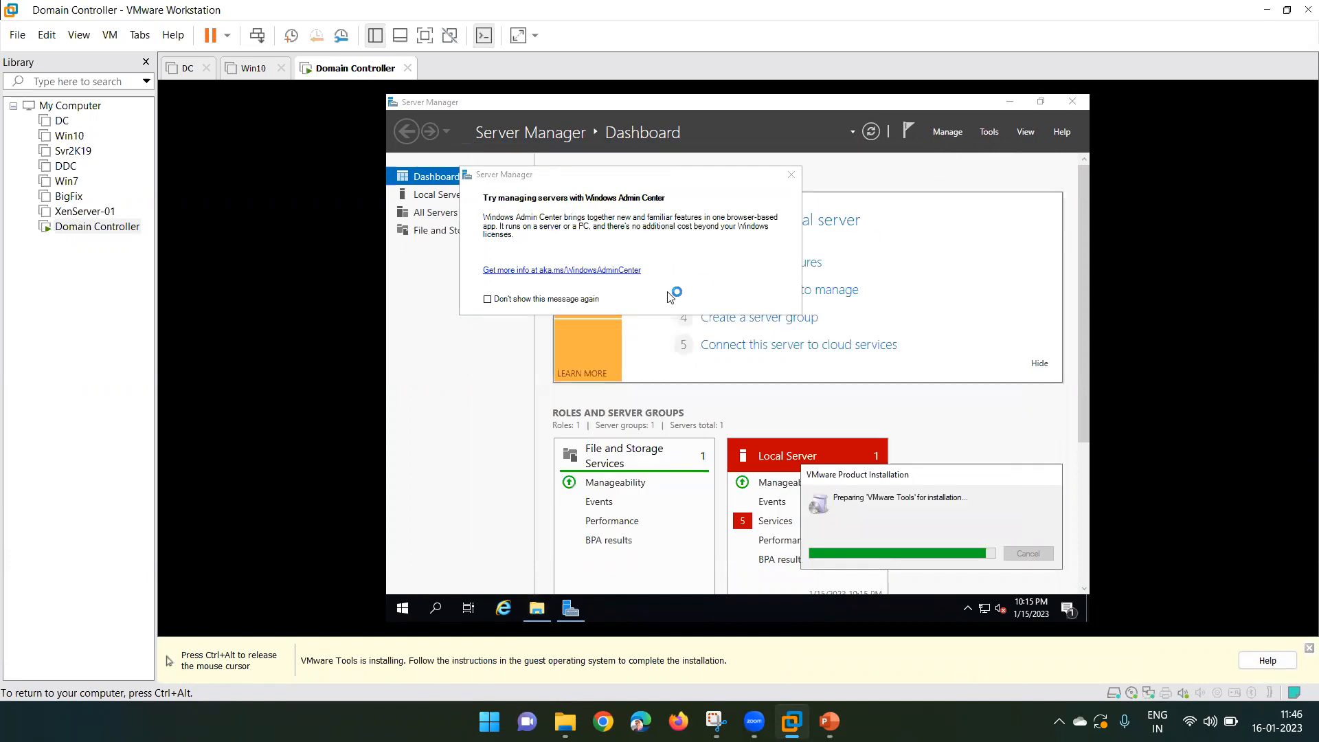
pyautogui.click(792, 175)
pyautogui.click(1008, 105)
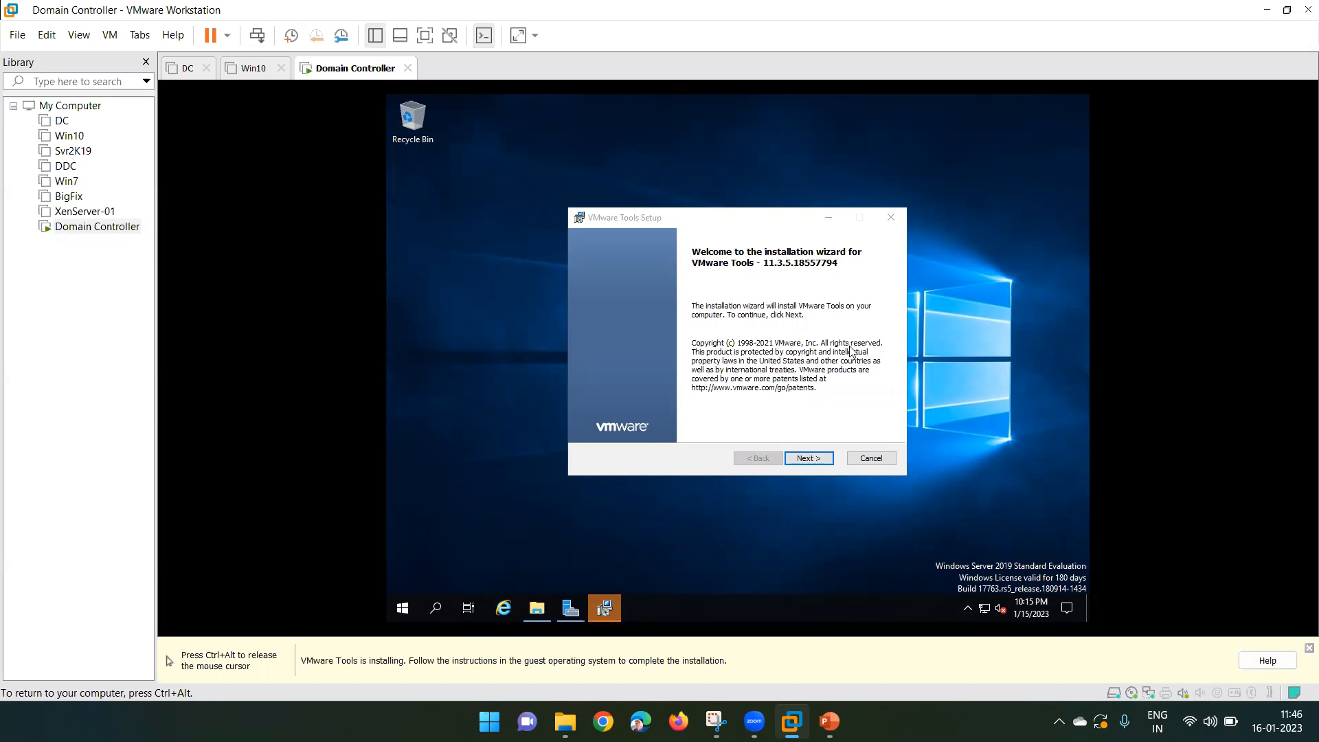
# - Install VMware Tools with the Typical setup type and decline the immediate system restart
pyautogui.click(808, 459)
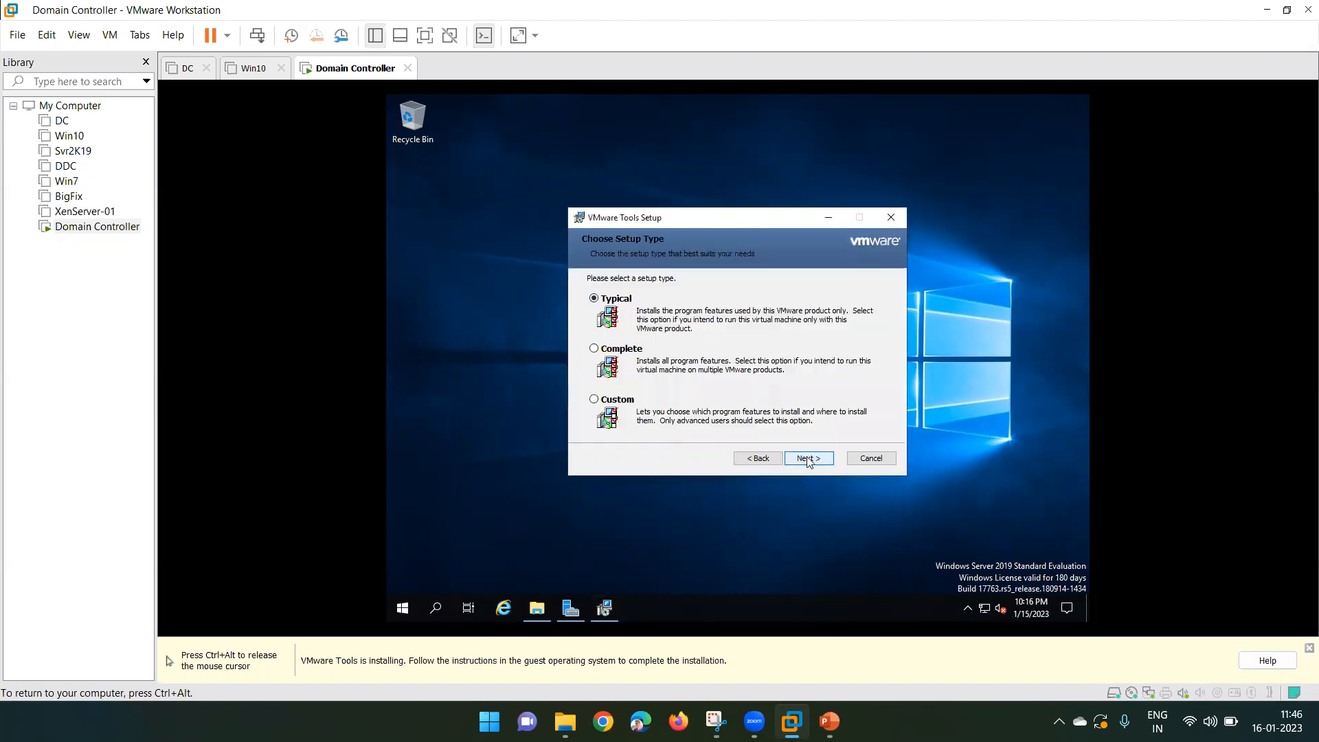
pyautogui.click(808, 463)
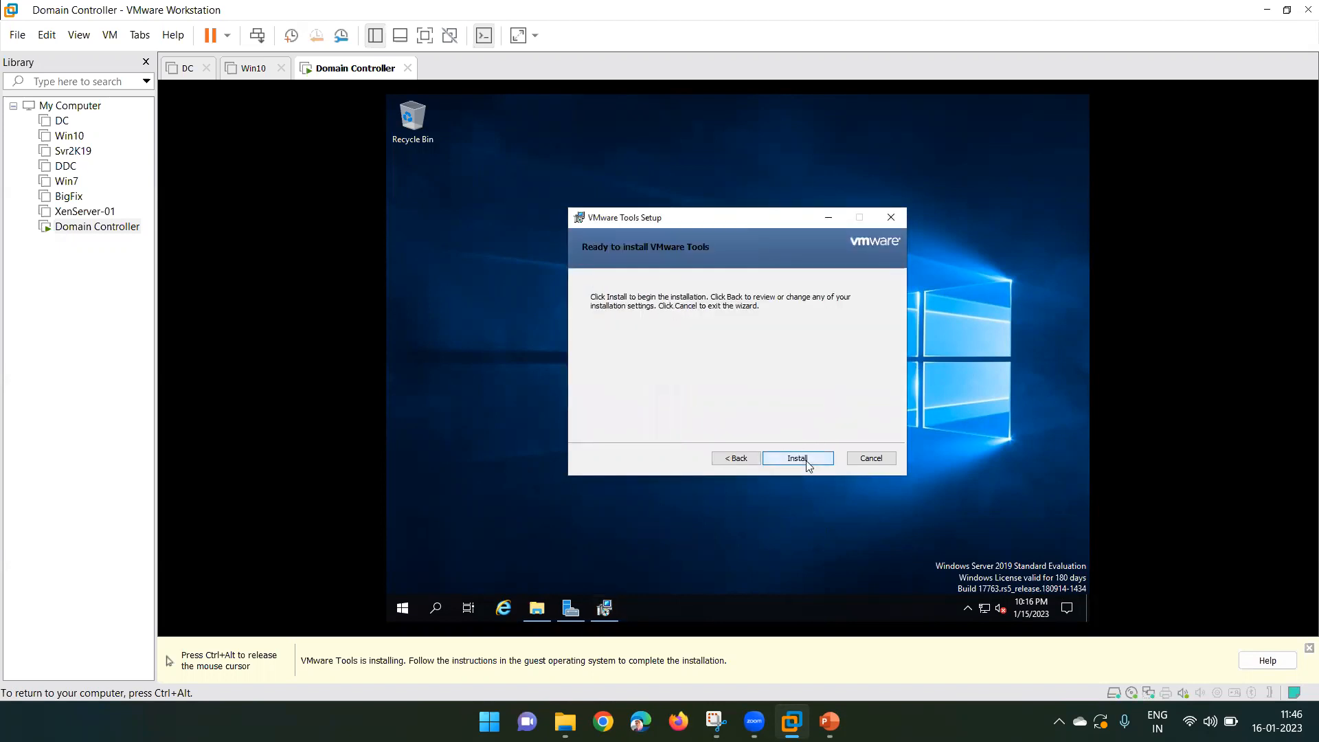
pyautogui.click(801, 459)
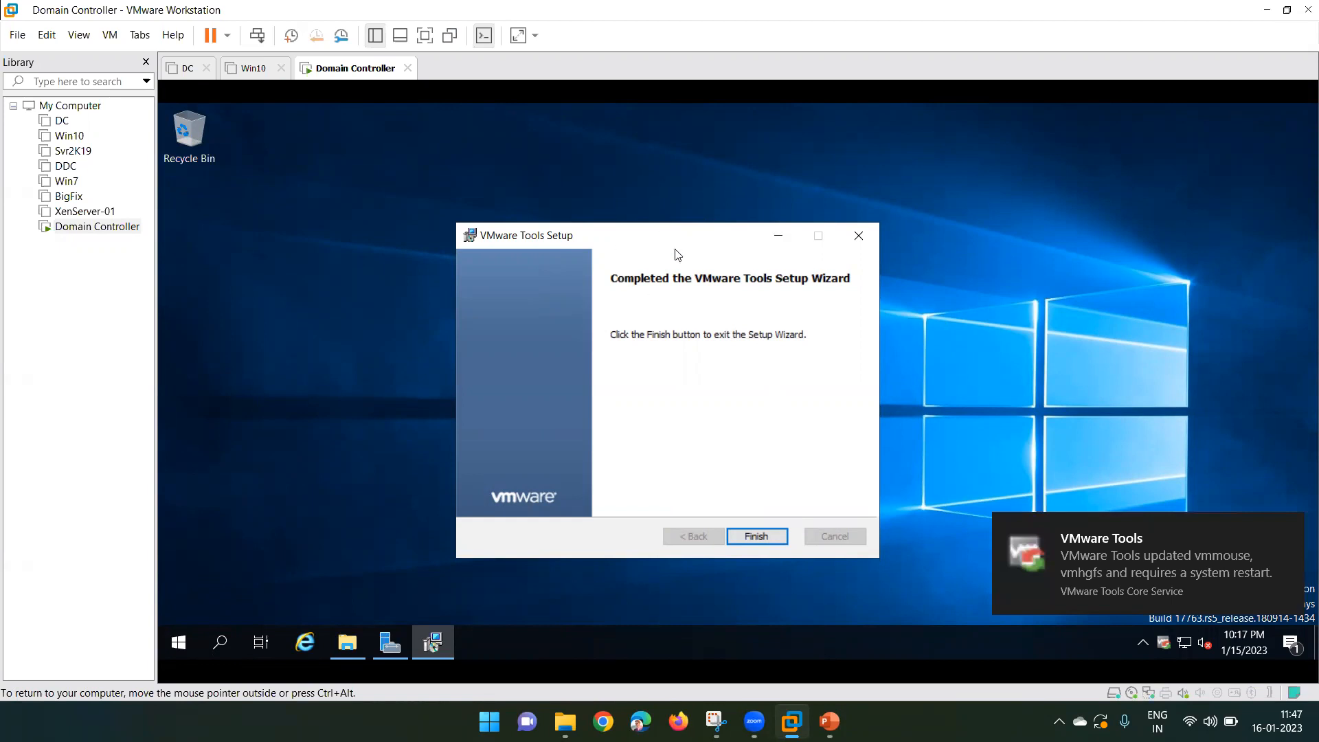
pyautogui.moveTo(647, 246); pyautogui.dragTo(731, 222)
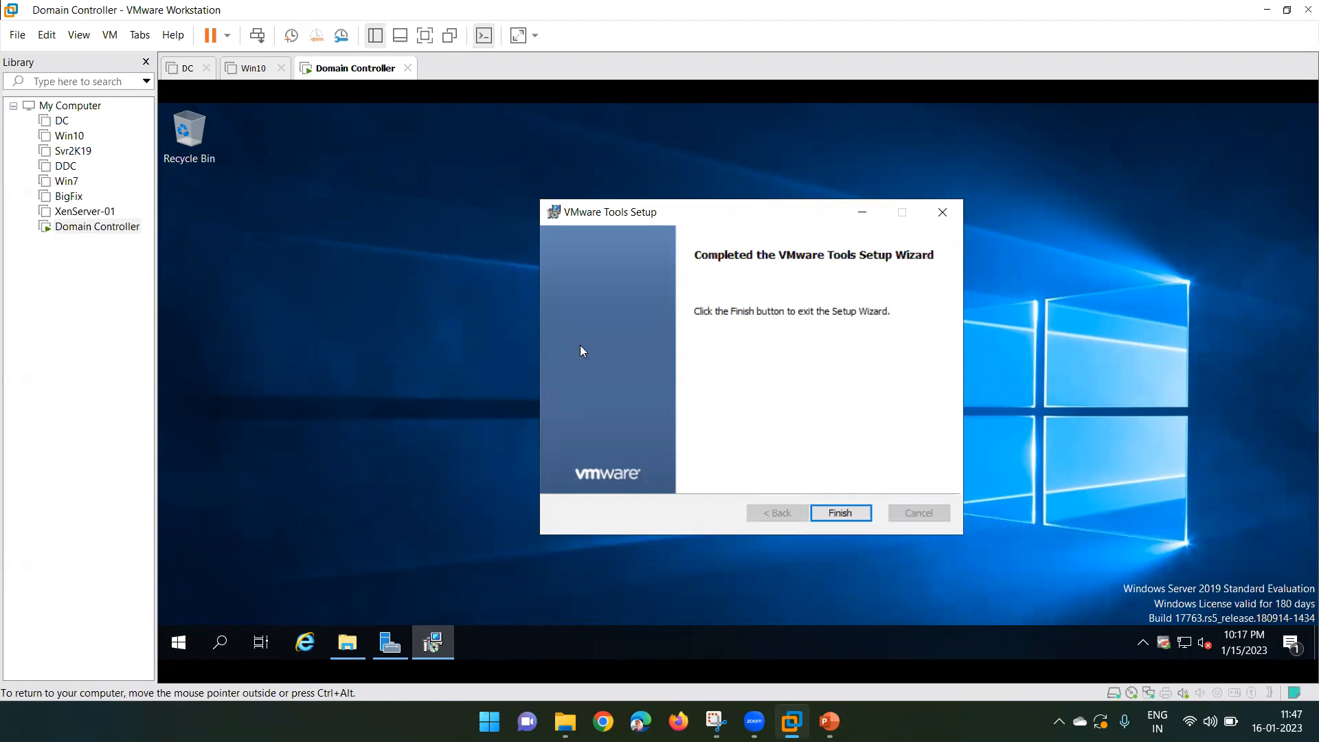
pyautogui.click(833, 511)
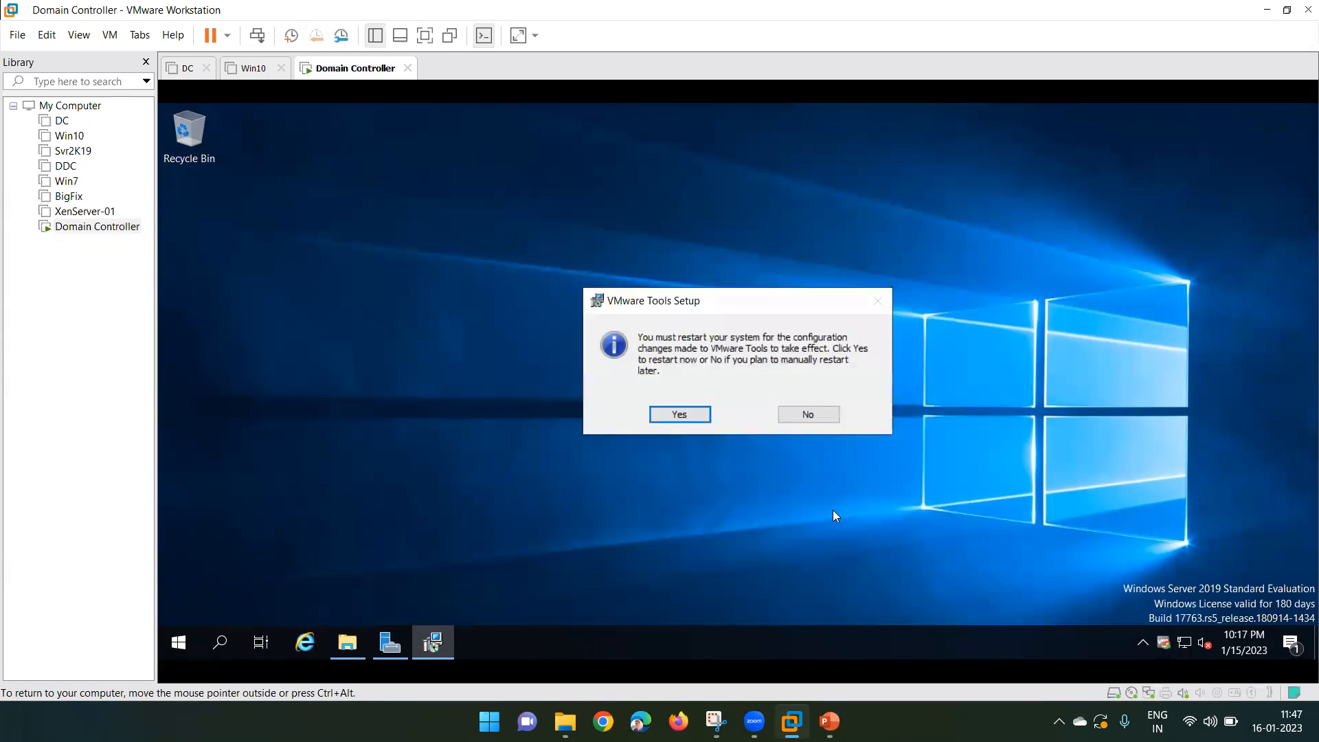
pyautogui.moveTo(679, 302); pyautogui.dragTo(711, 287)
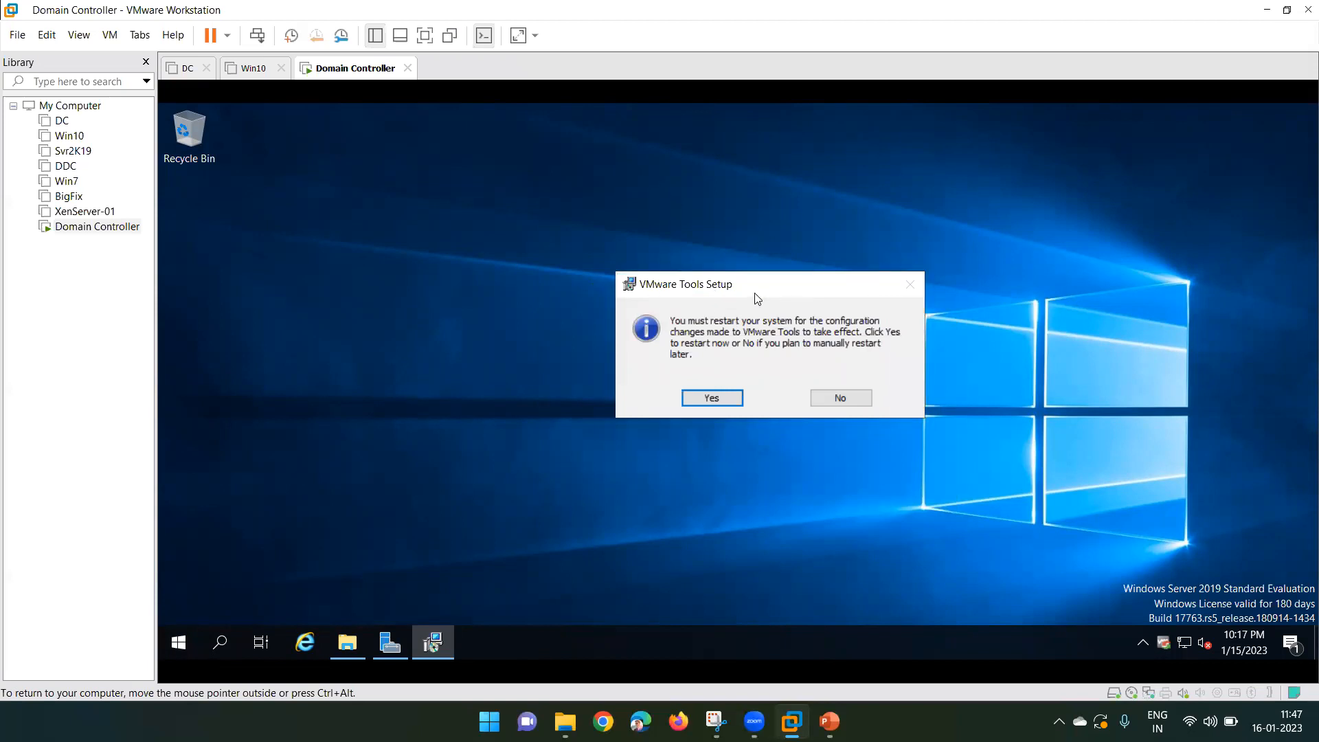
pyautogui.moveTo(724, 286); pyautogui.dragTo(706, 275)
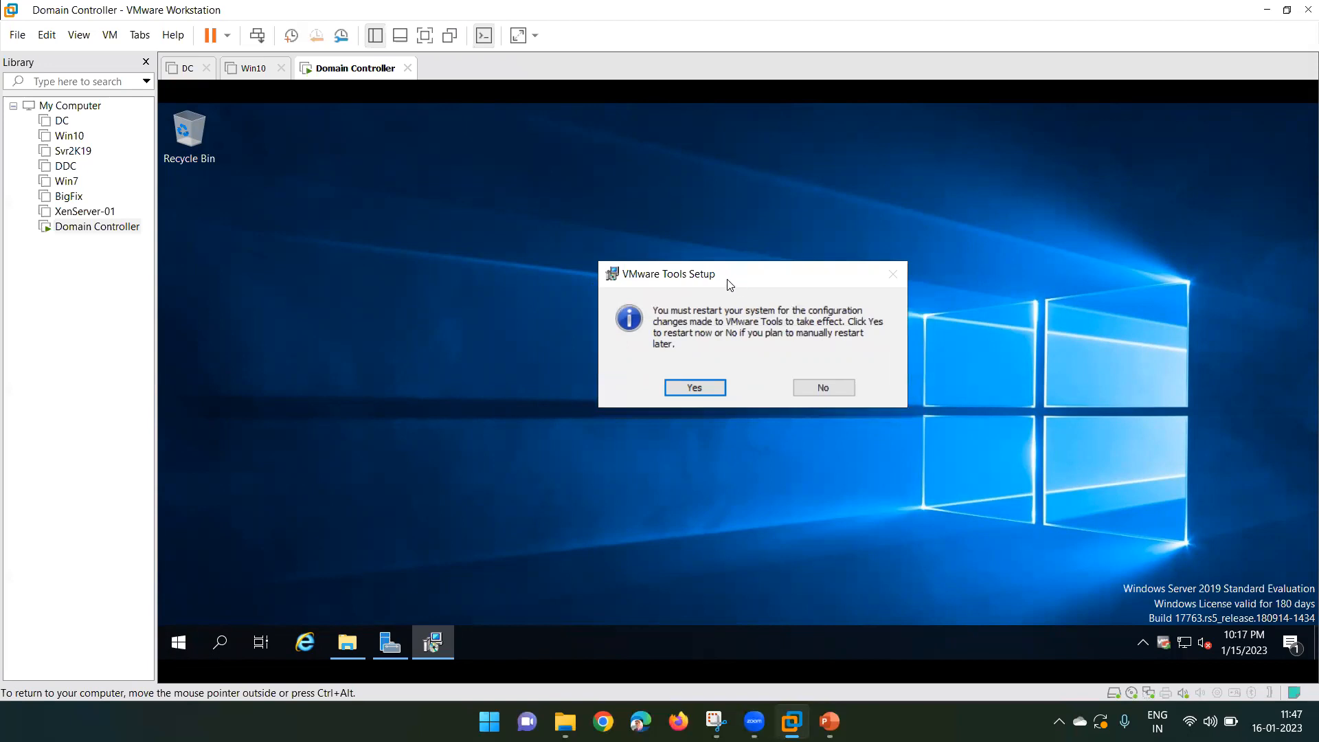
pyautogui.click(823, 389)
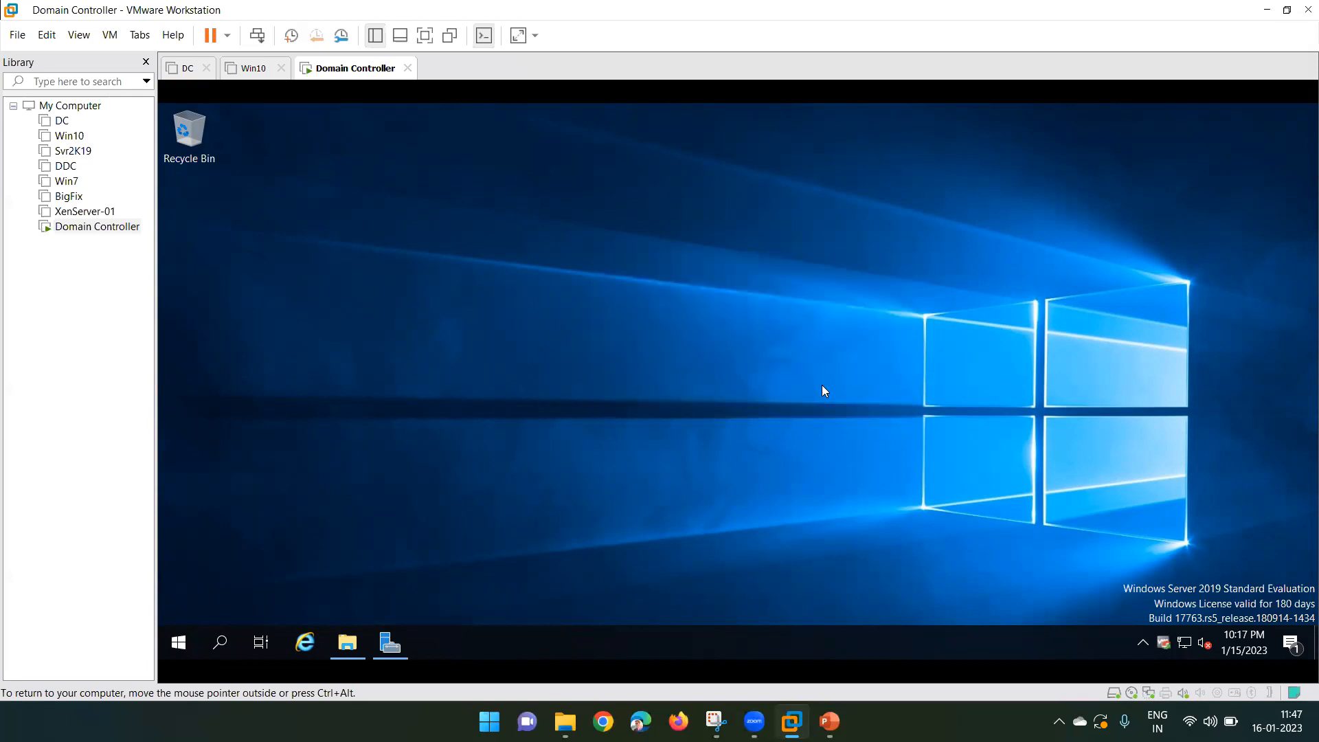
# - Close and reopen Server Manager, and dismiss its Windows Admin Center message so that it is not shown again
pyautogui.click(392, 644)
pyautogui.click(392, 643)
pyautogui.click(392, 644)
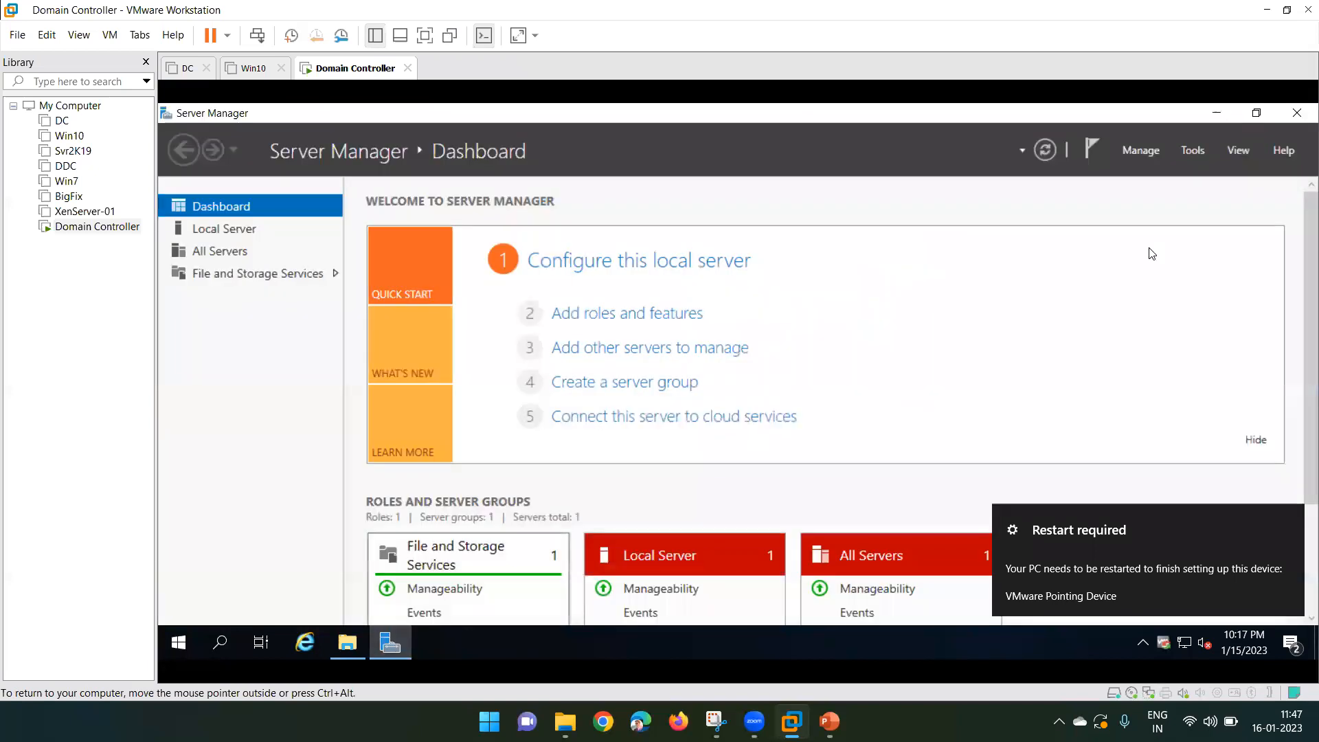
pyautogui.click(1295, 115)
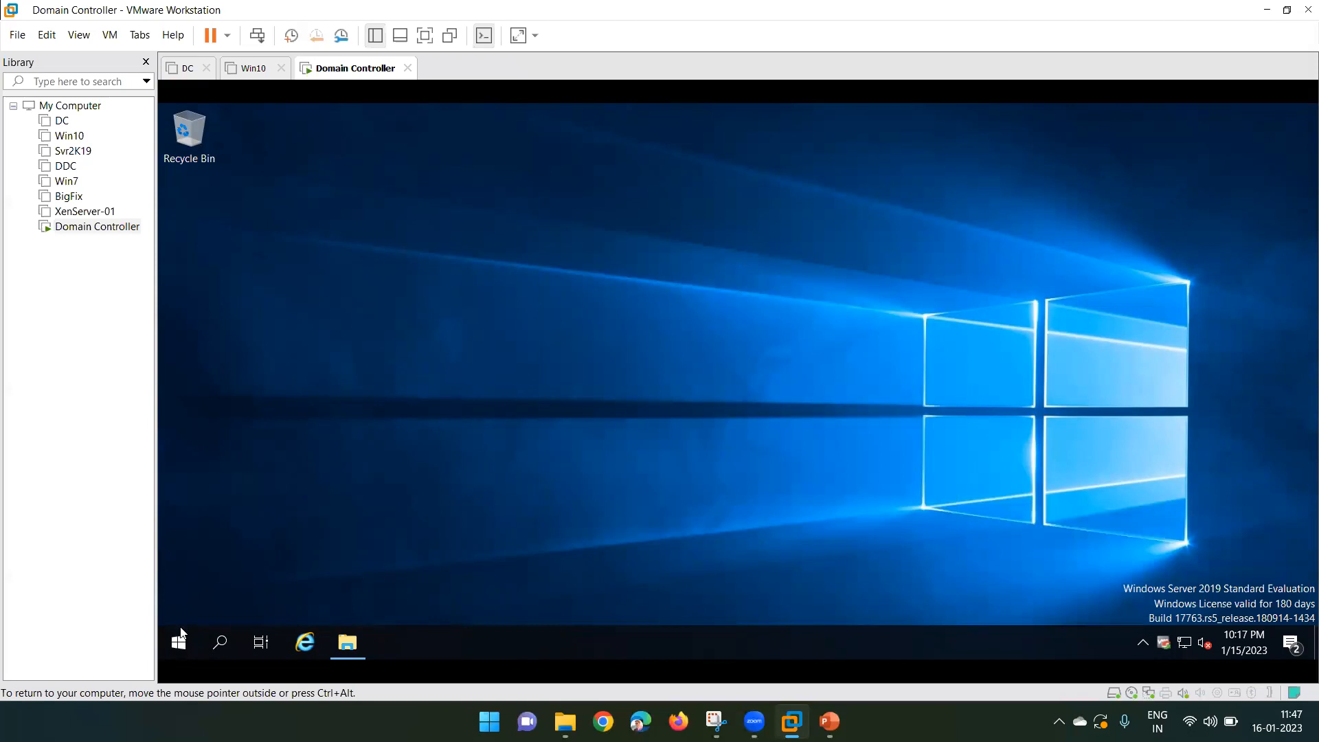
pyautogui.click(178, 644)
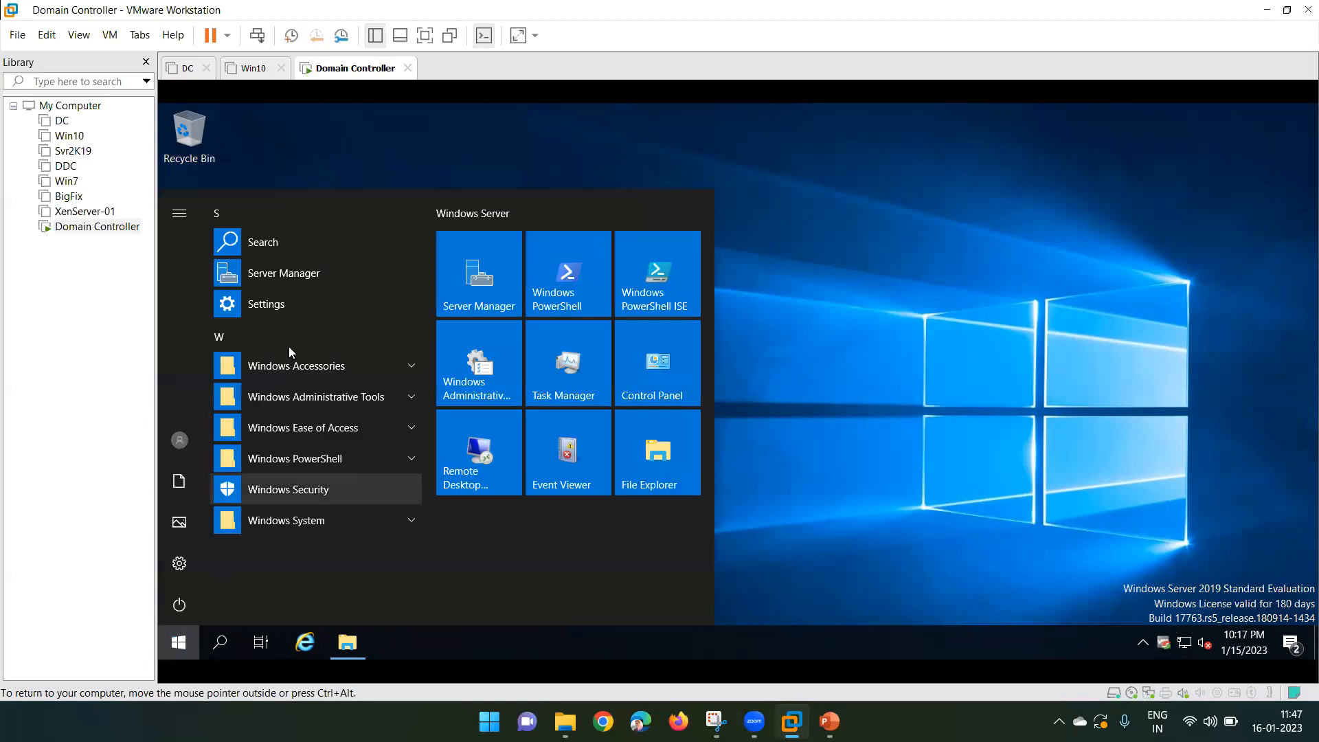
pyautogui.click(303, 275)
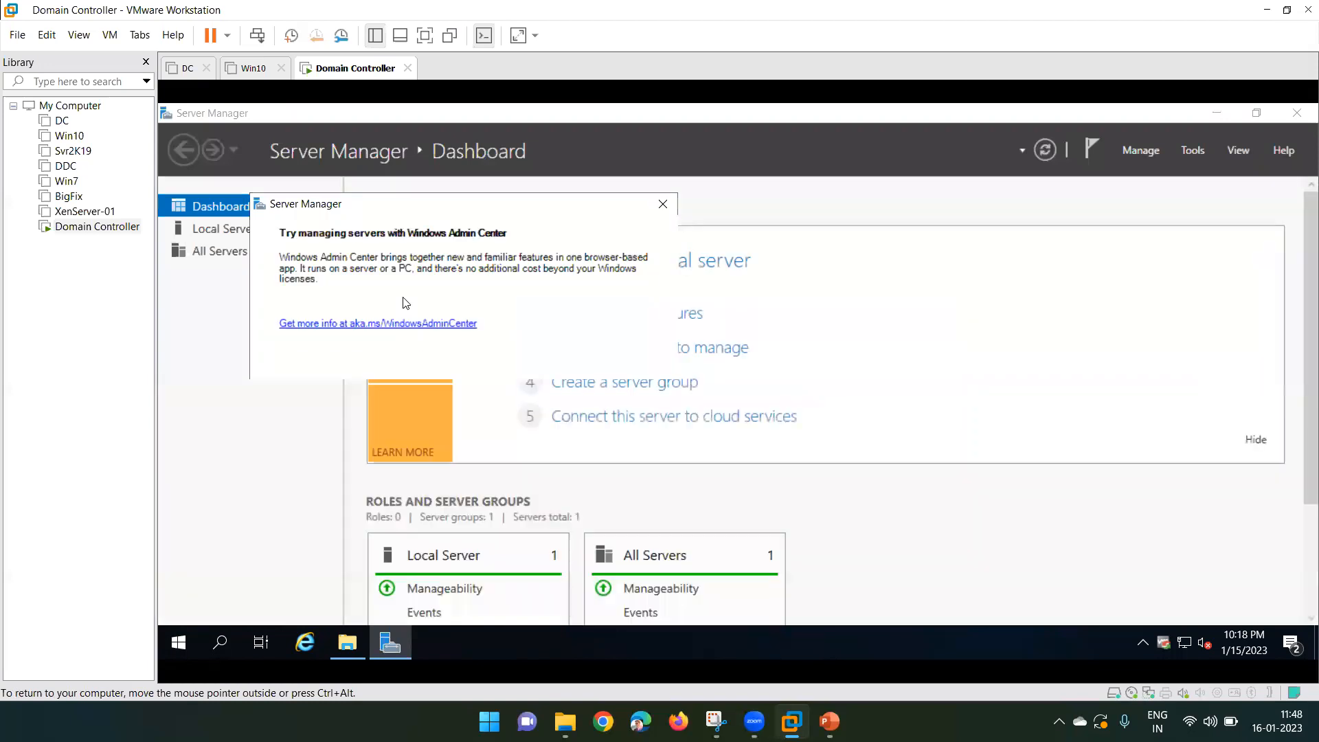
pyautogui.click(286, 360)
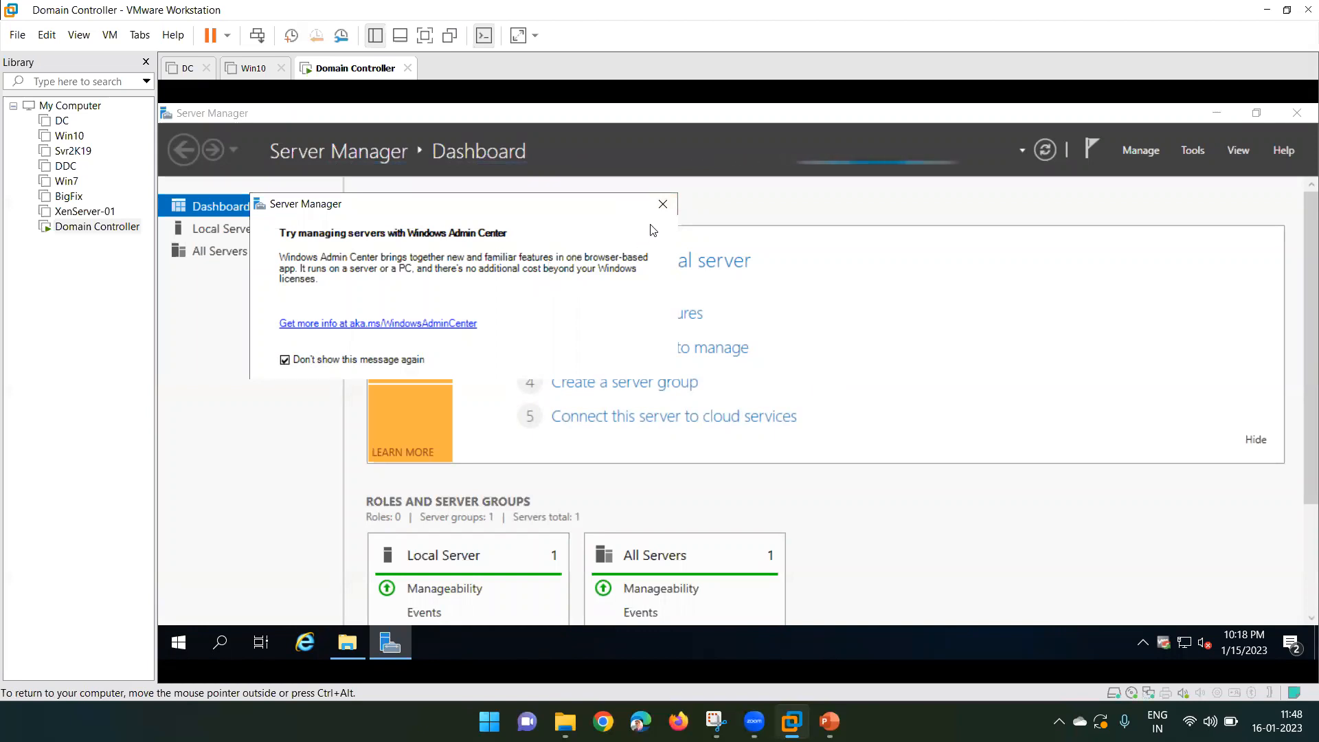
pyautogui.click(663, 205)
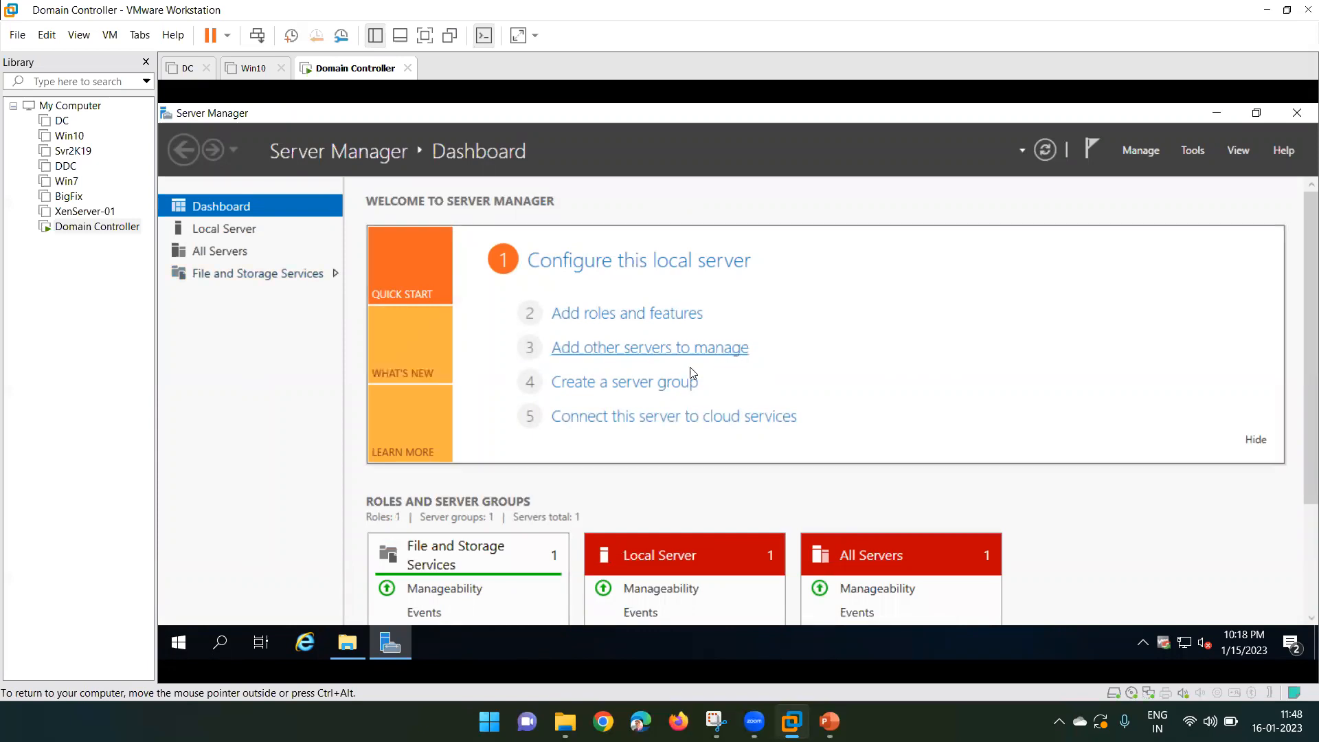
# - Open the computer name and domain change settings from the Local Server properties in Server Manager
pyautogui.click(212, 231)
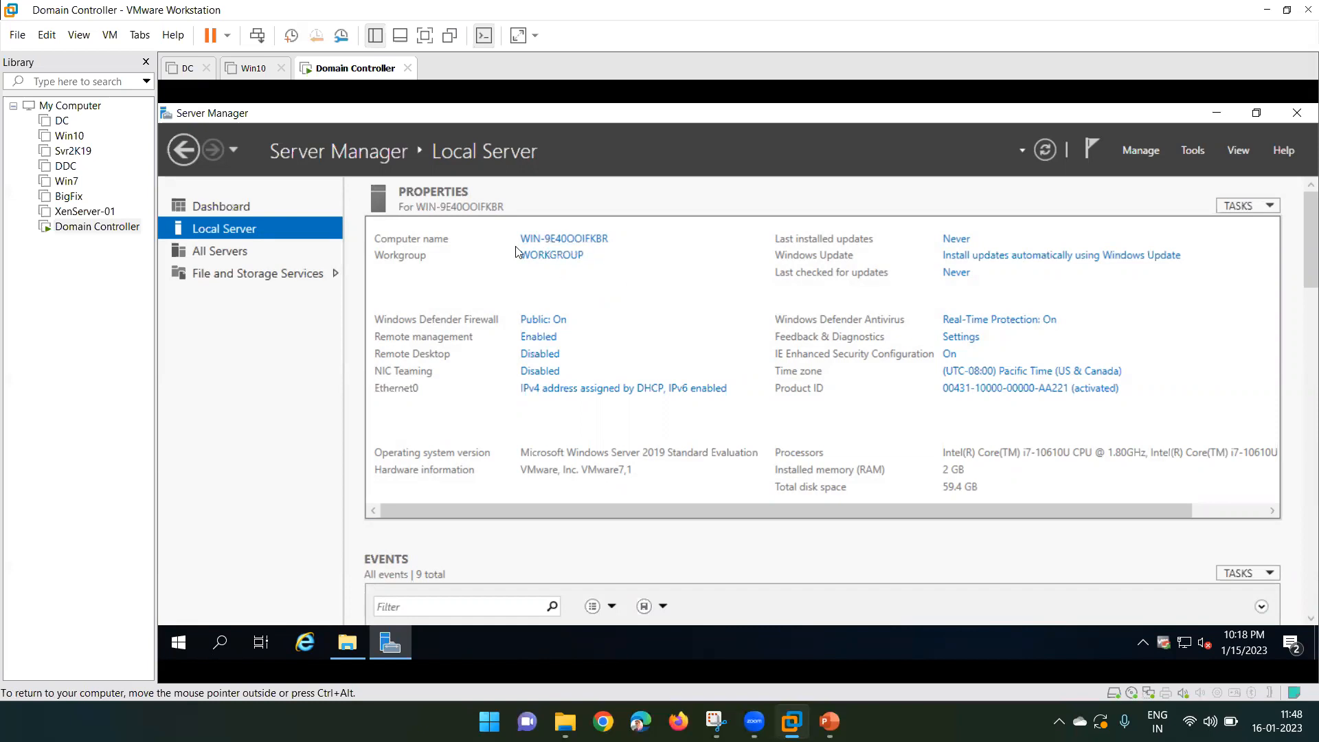
pyautogui.click(563, 241)
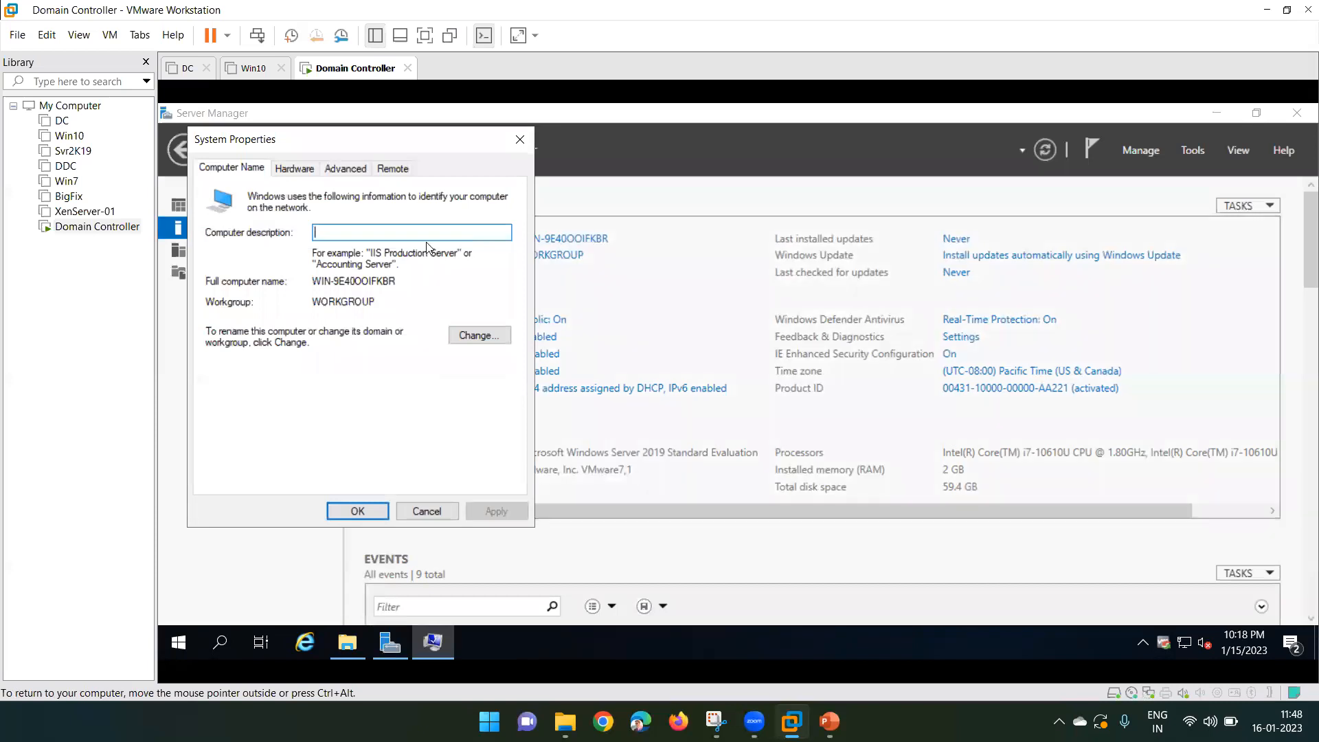
pyautogui.click(464, 336)
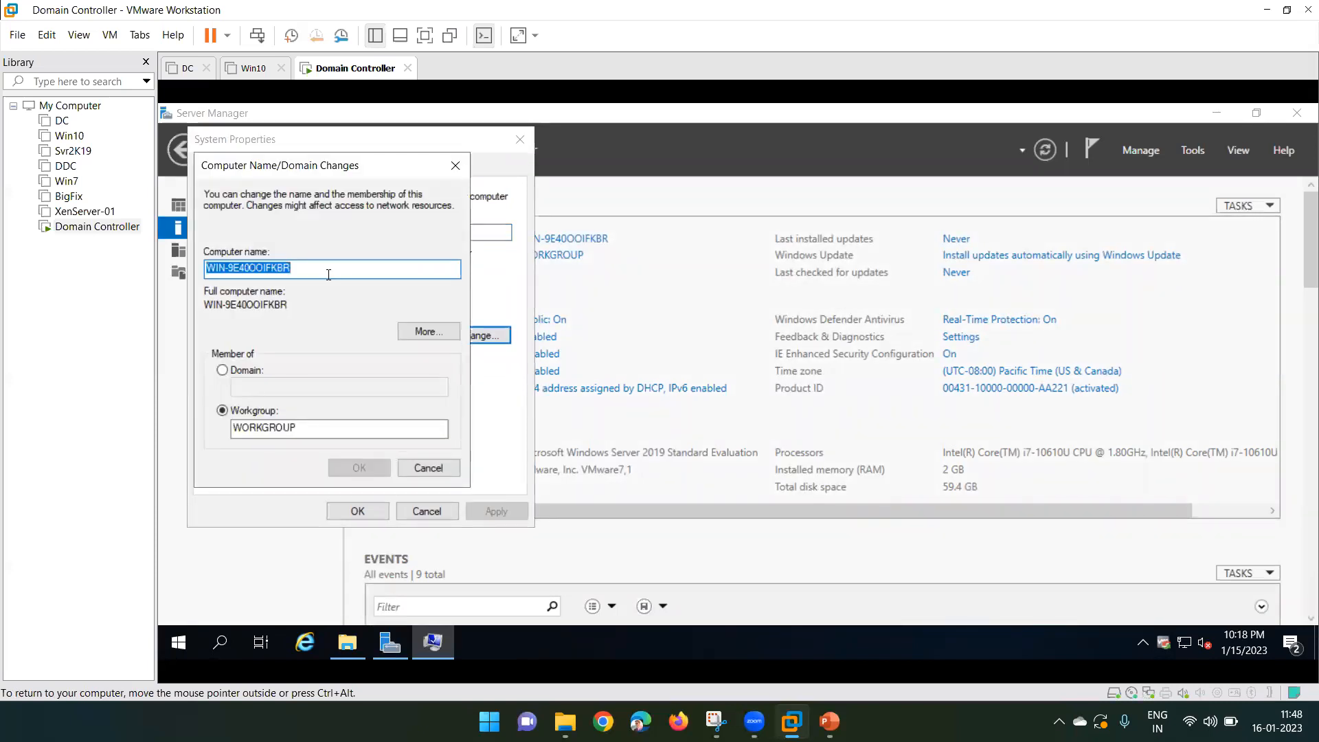
pyautogui.write('Domain ')
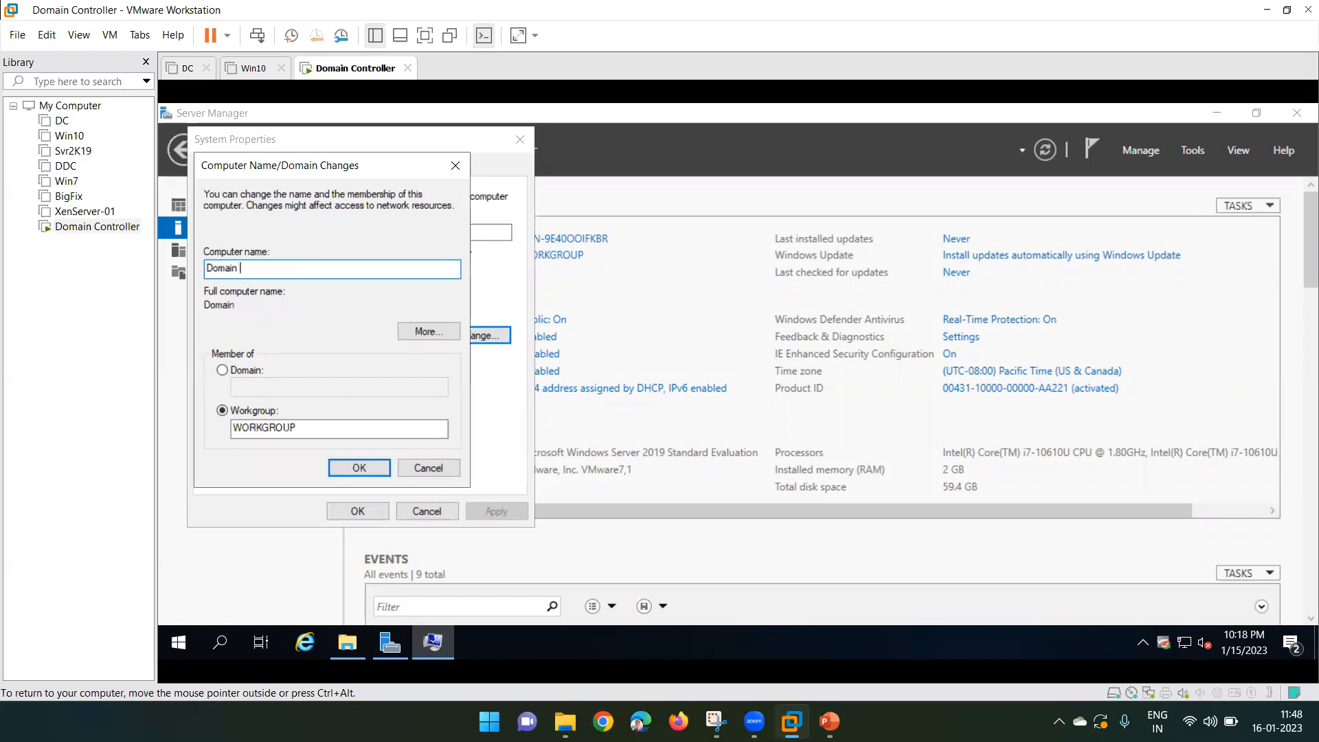
pyautogui.write('C')
pyautogui.press('BackSpace')
pyautogui.press('BackSpace')
pyautogui.press('BackSpace')
pyautogui.press('BackSpace')
pyautogui.press('BackSpace')
pyautogui.press('BackSpace')
pyautogui.press('BackSpace')
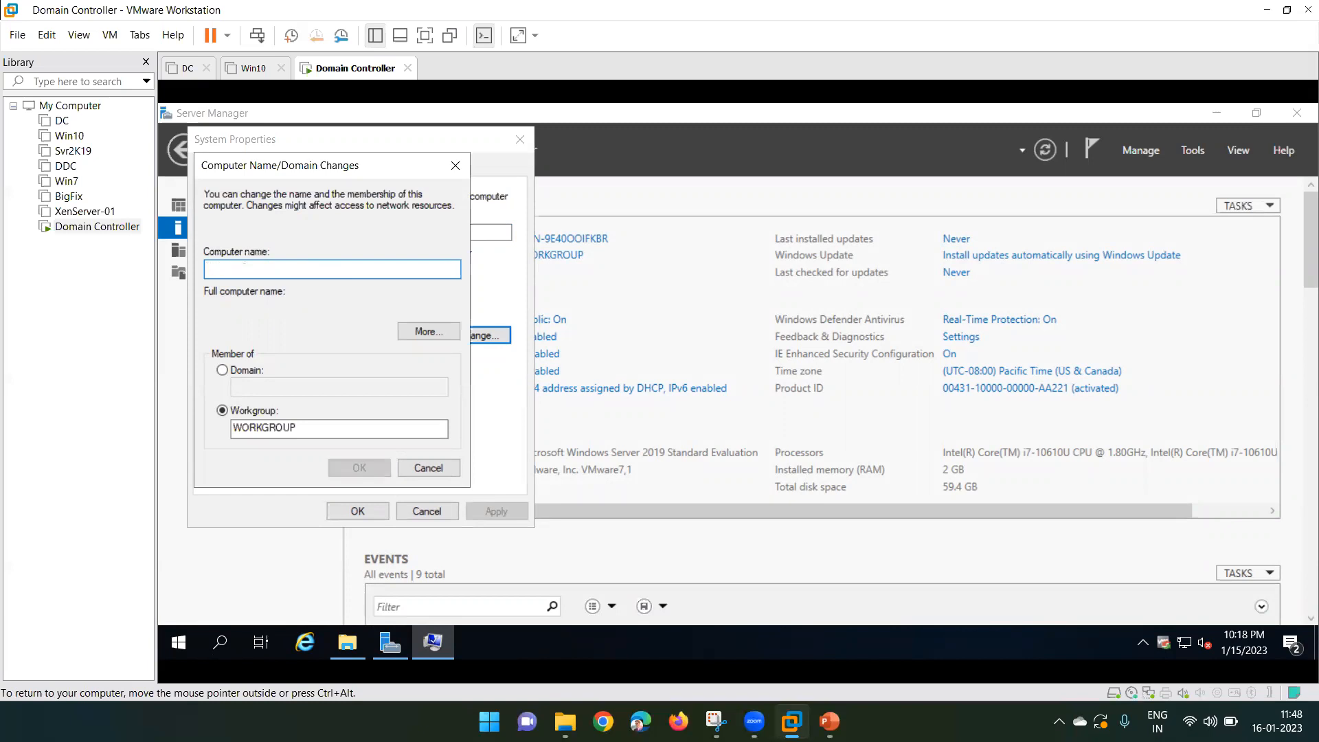
# - Set the computer name to DC-01 and restart the server to apply the change
pyautogui.write('DC')
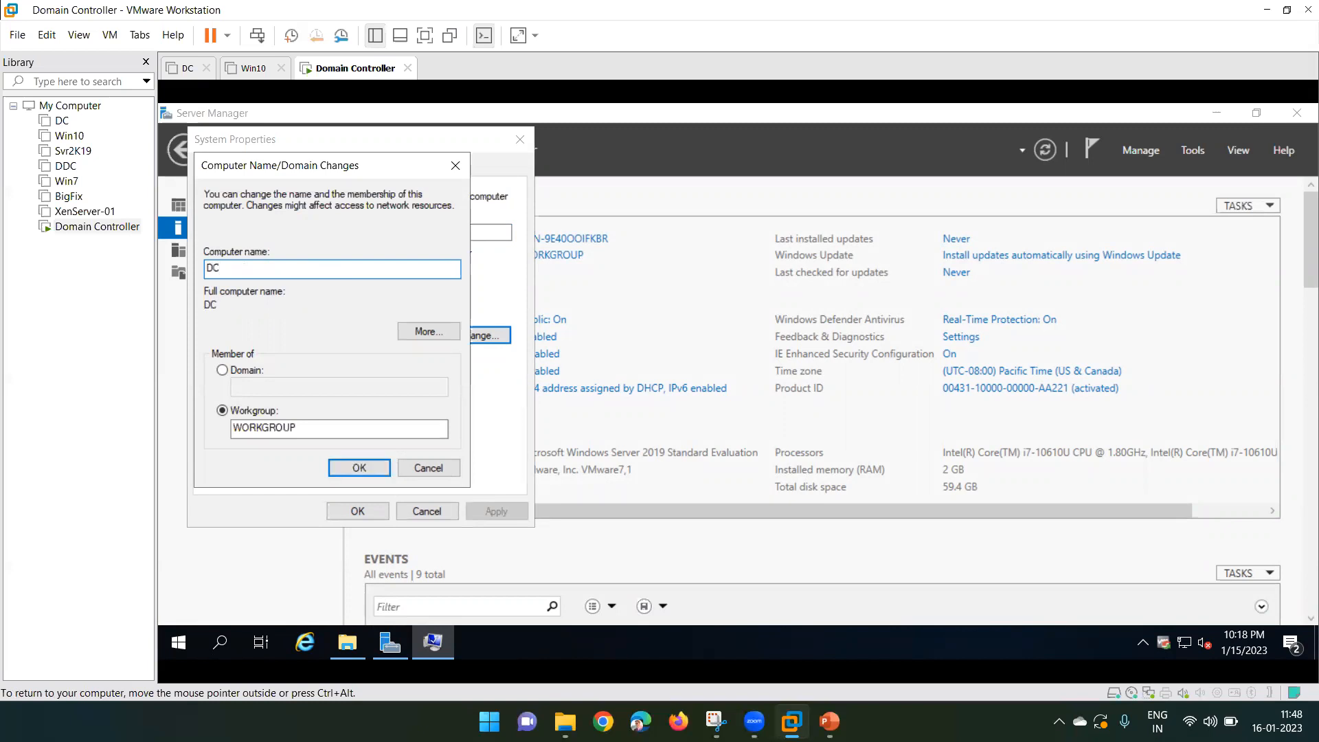
pyautogui.write('-01')
pyautogui.click(356, 469)
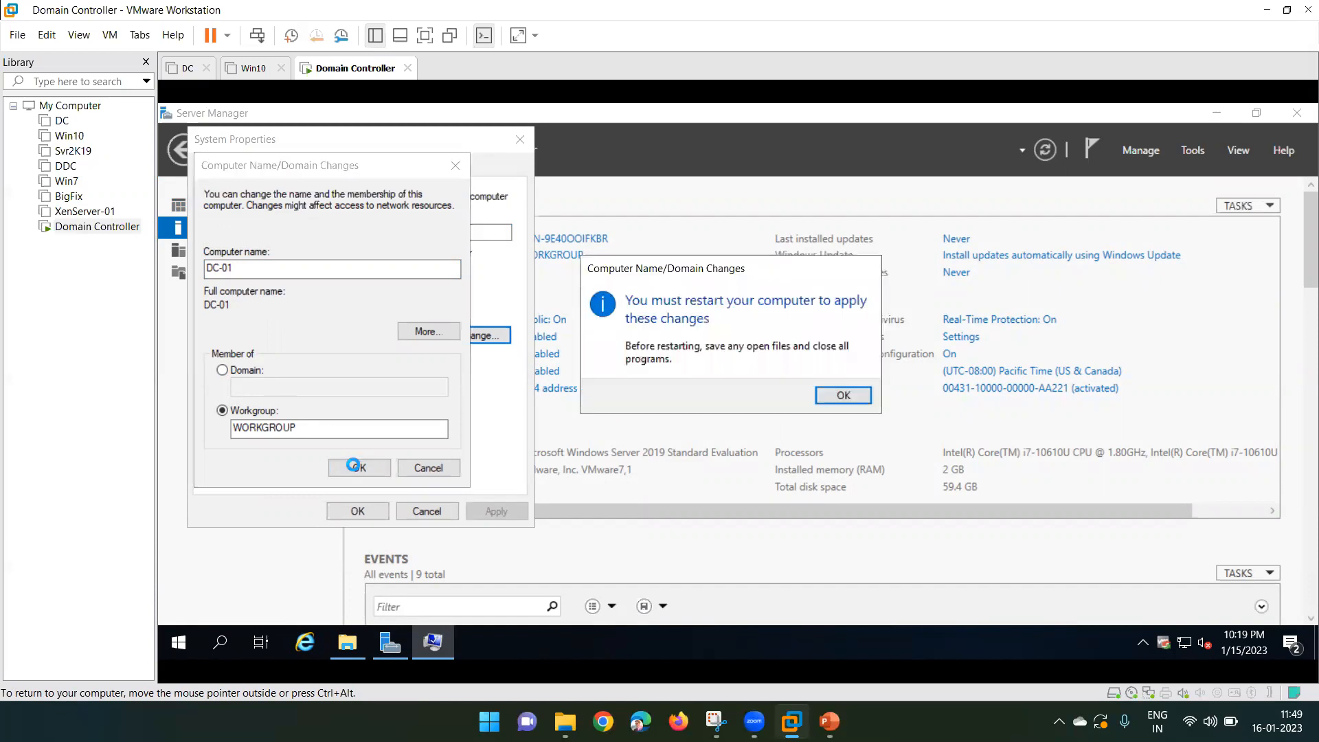
pyautogui.click(844, 397)
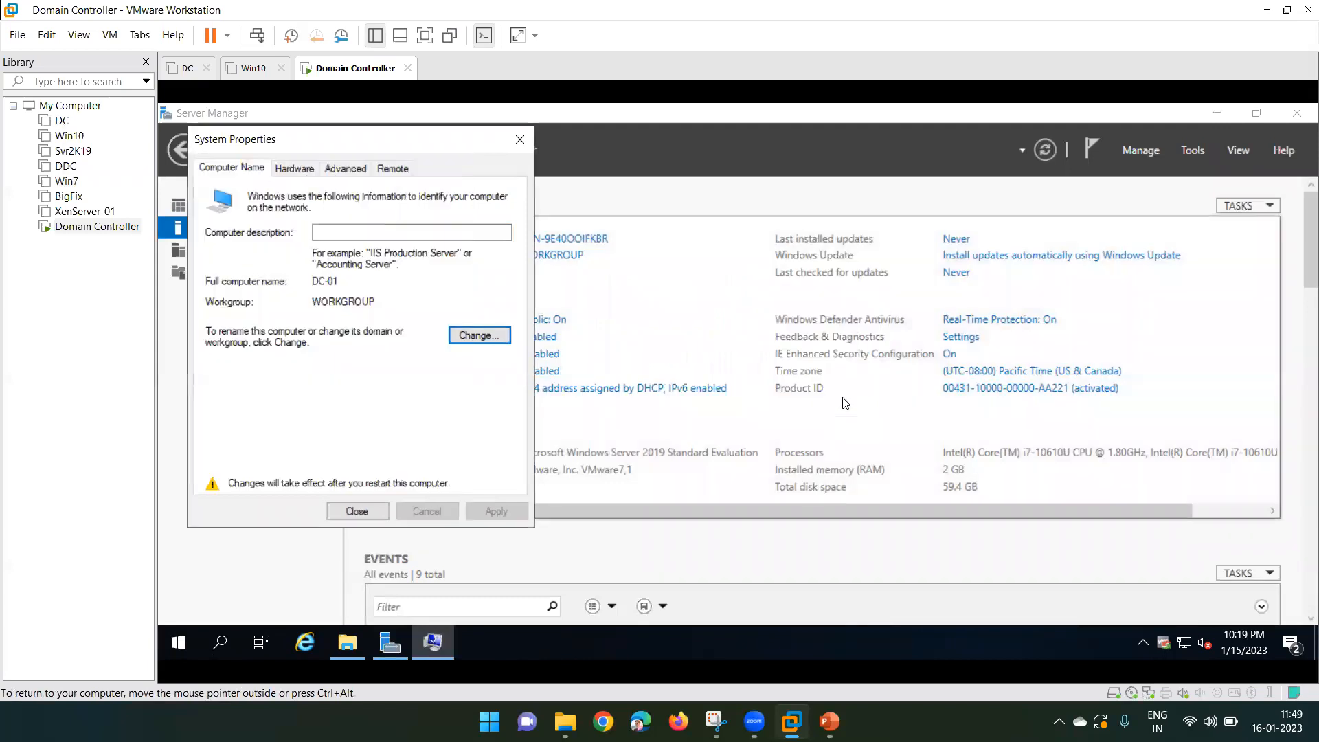
pyautogui.click(358, 511)
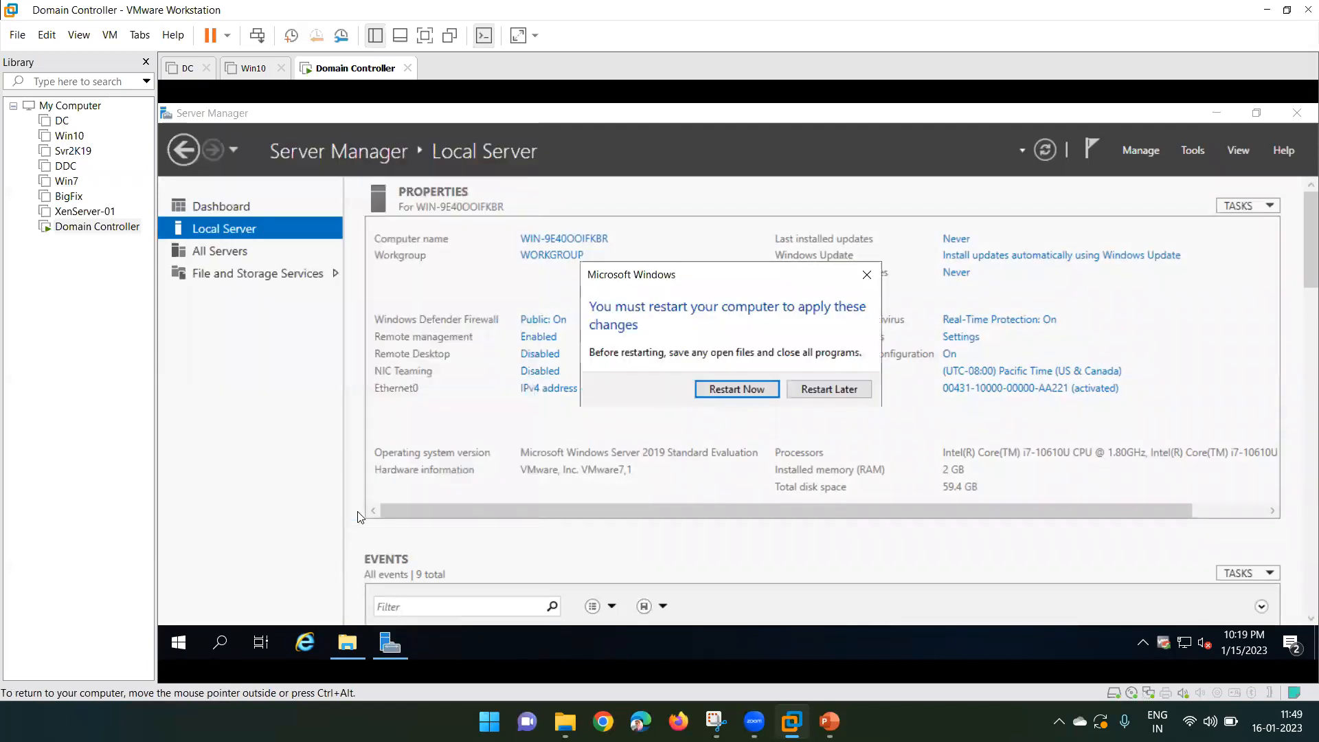
pyautogui.click(748, 388)
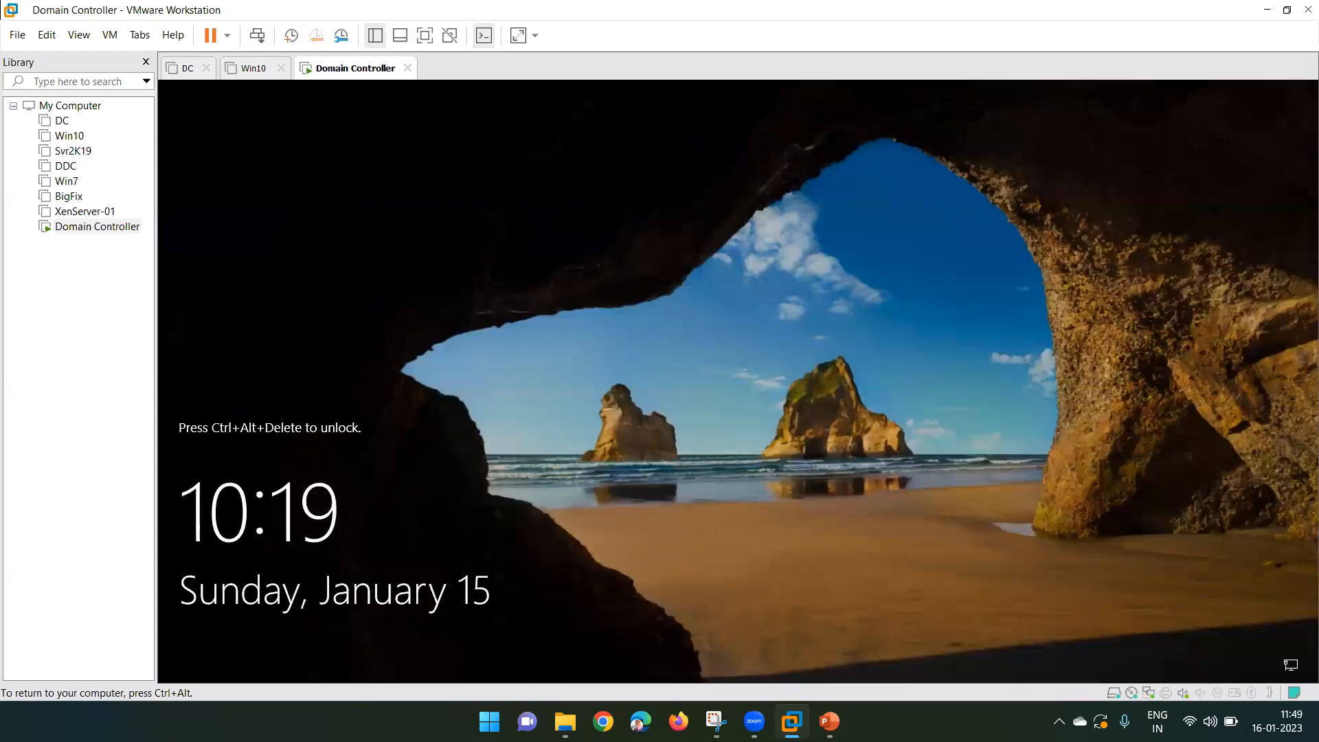
# - Unlock the restarted server and sign in with the administrator account password
pyautogui.click(257, 35)
pyautogui.click(667, 455)
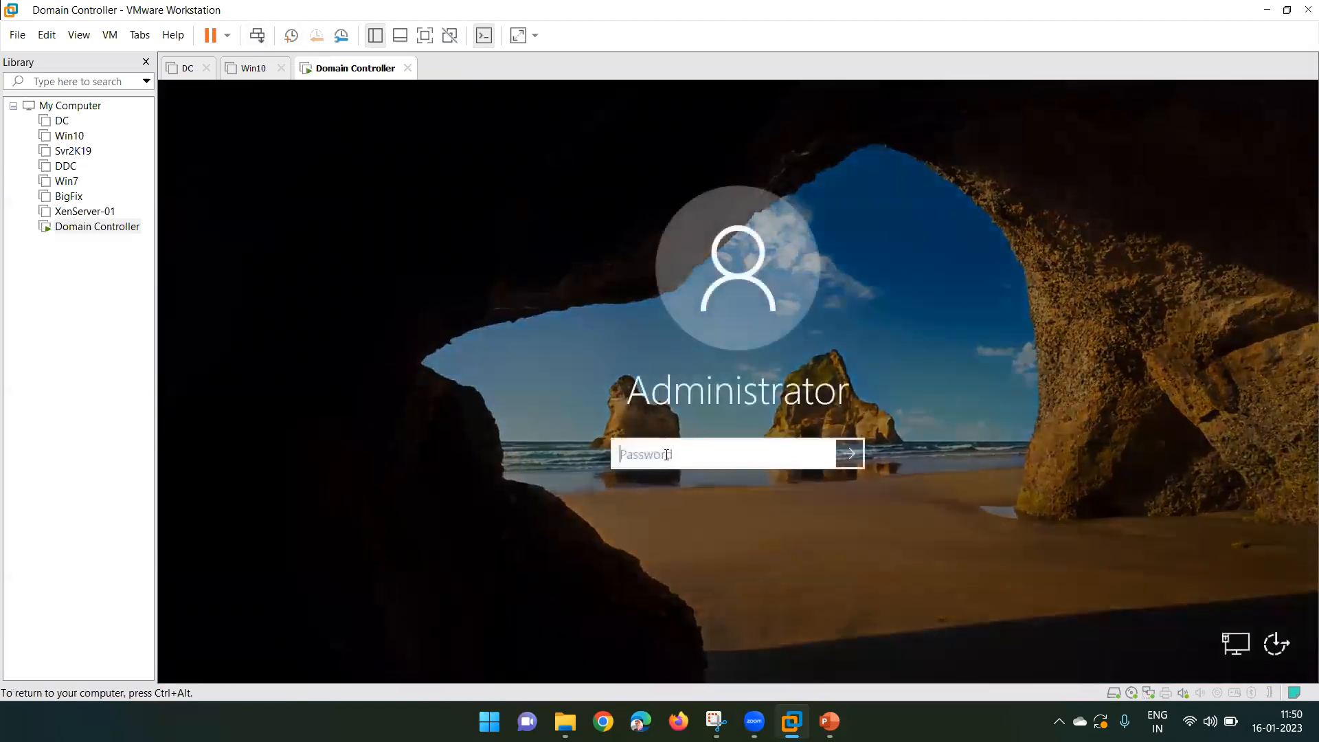
pyautogui.write('*********')
pyautogui.press('Return')
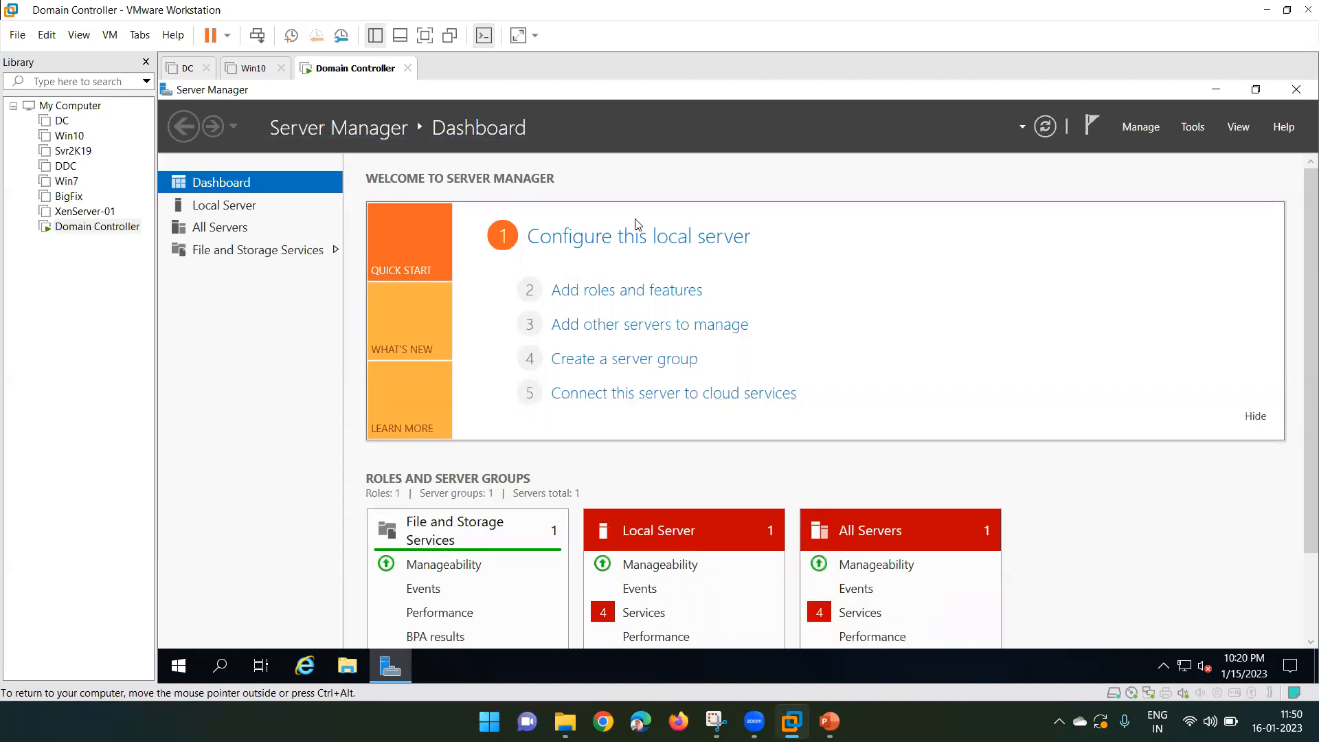
# - Check the server's computer name in System Properties, opened from the Local Server properties, and close the dialog
pyautogui.click(249, 205)
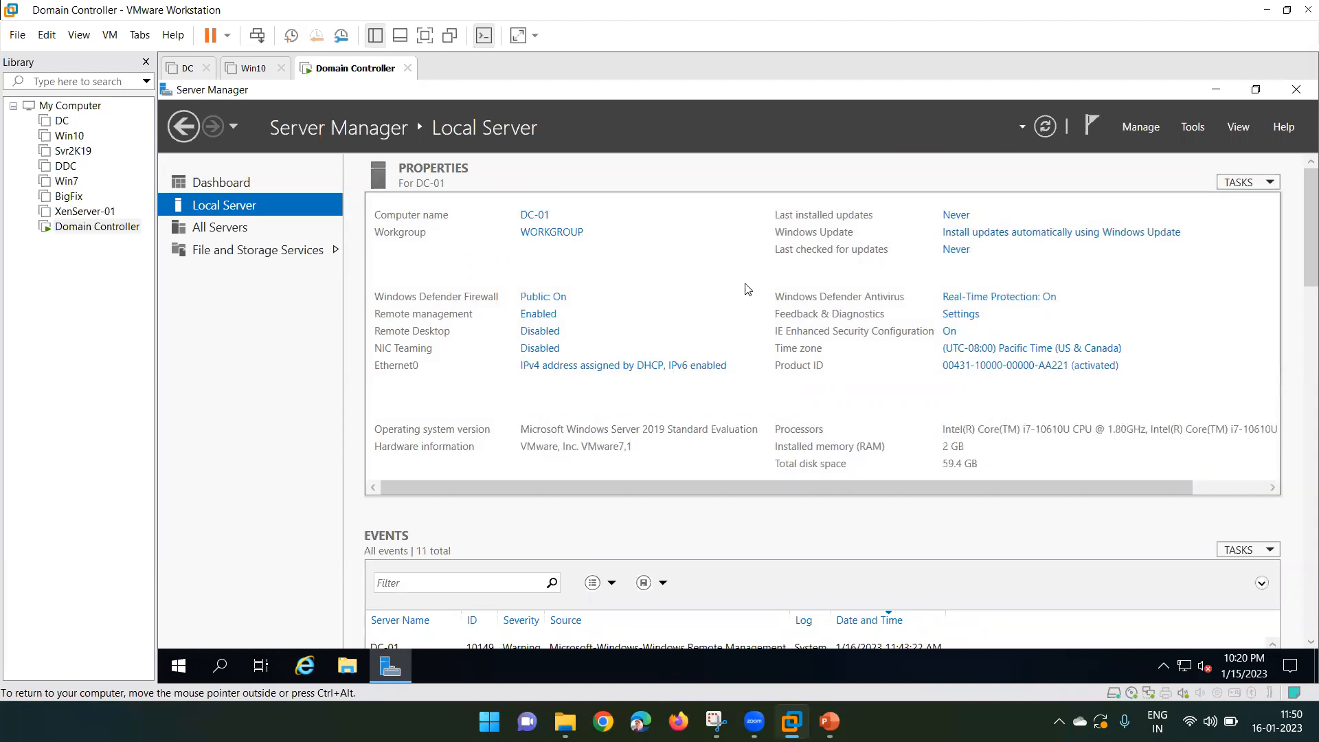
pyautogui.click(535, 216)
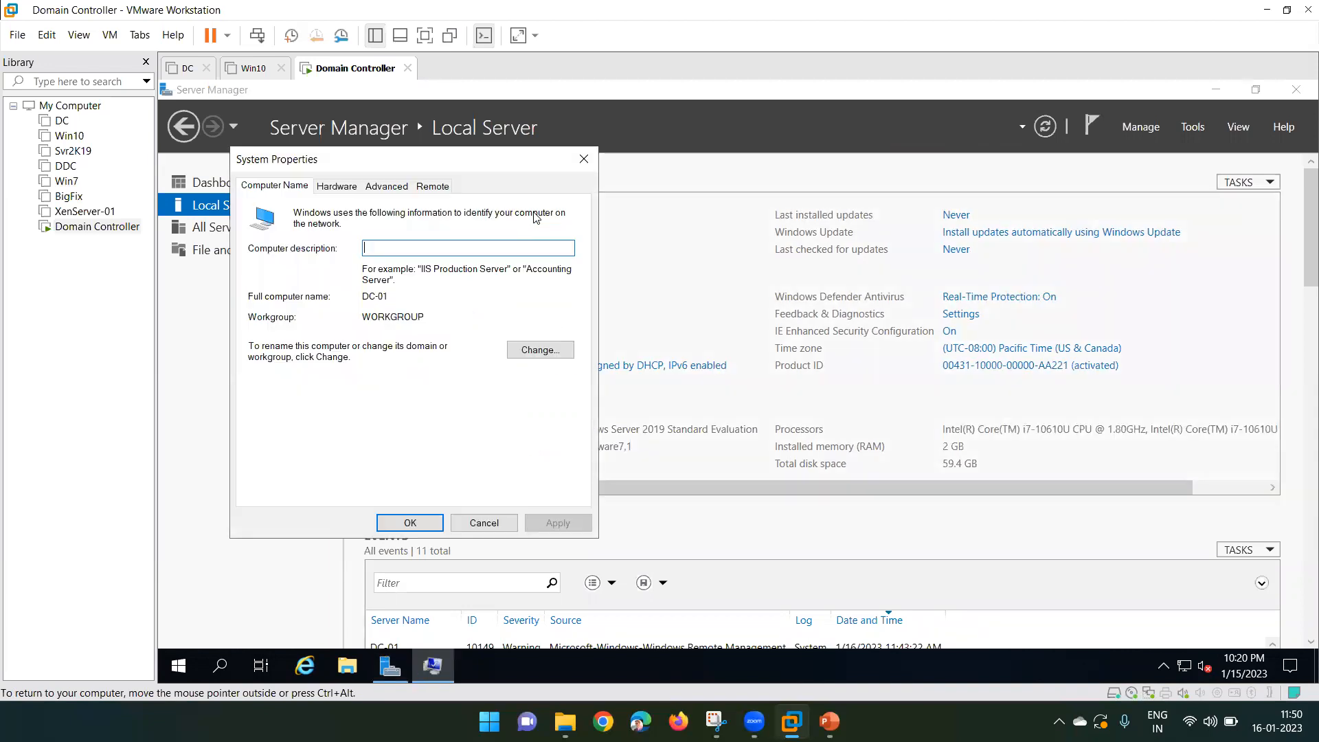
pyautogui.click(584, 160)
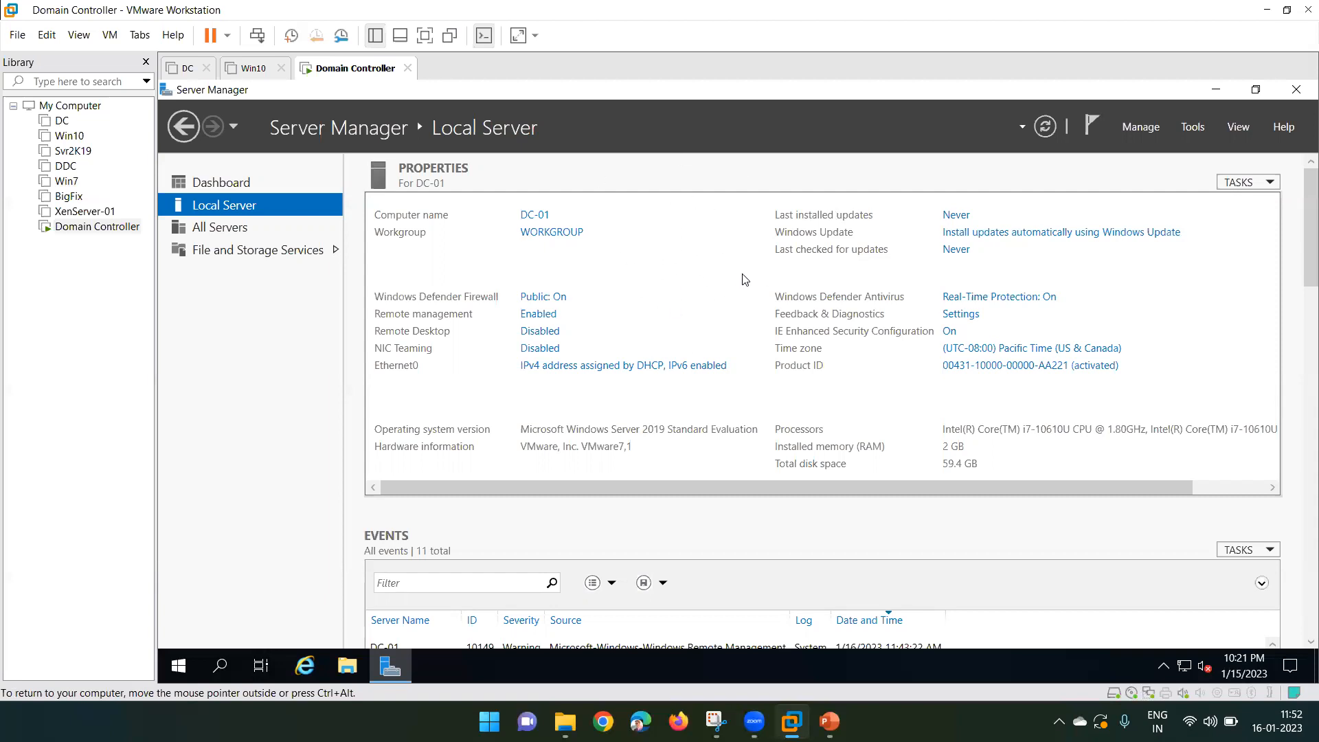
# - Start the Add Roles and Features Wizard and proceed to server selection with Role-based or feature-based installation
pyautogui.click(1194, 133)
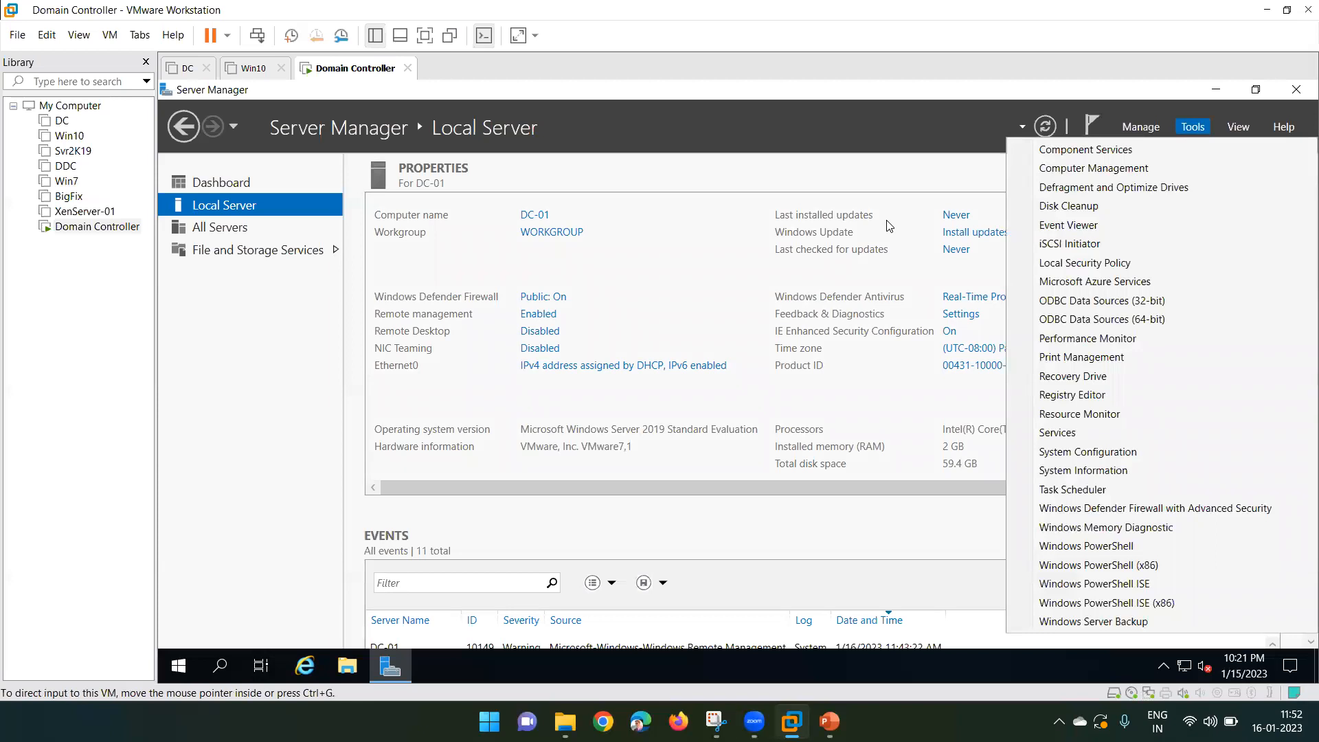
pyautogui.click(723, 275)
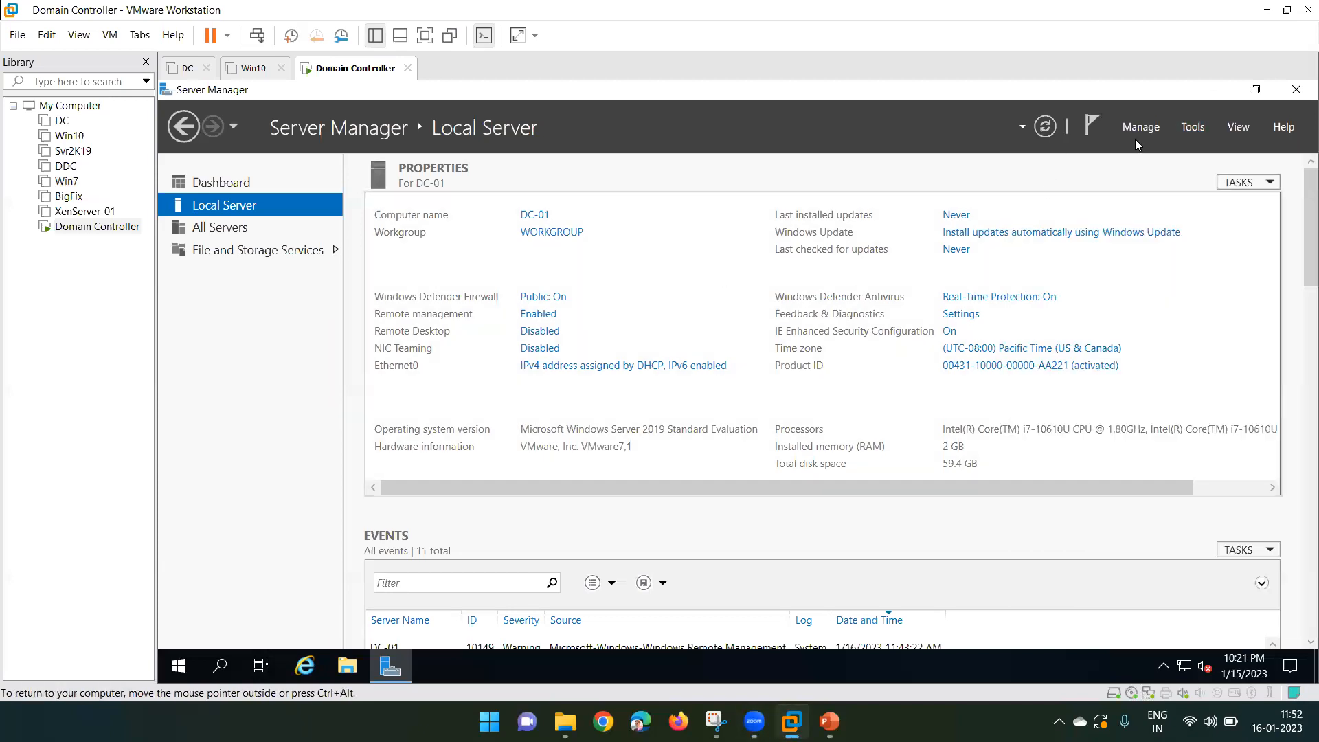
pyautogui.click(1140, 127)
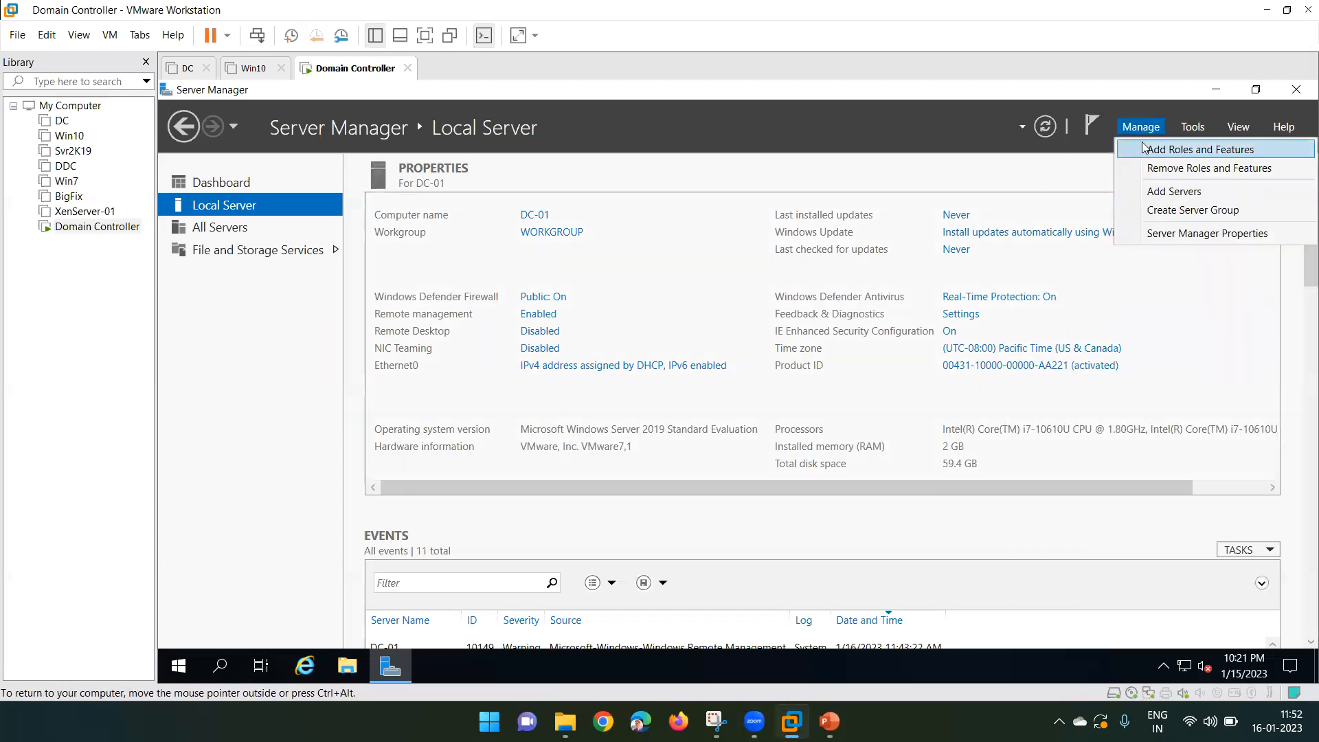
pyautogui.click(1183, 152)
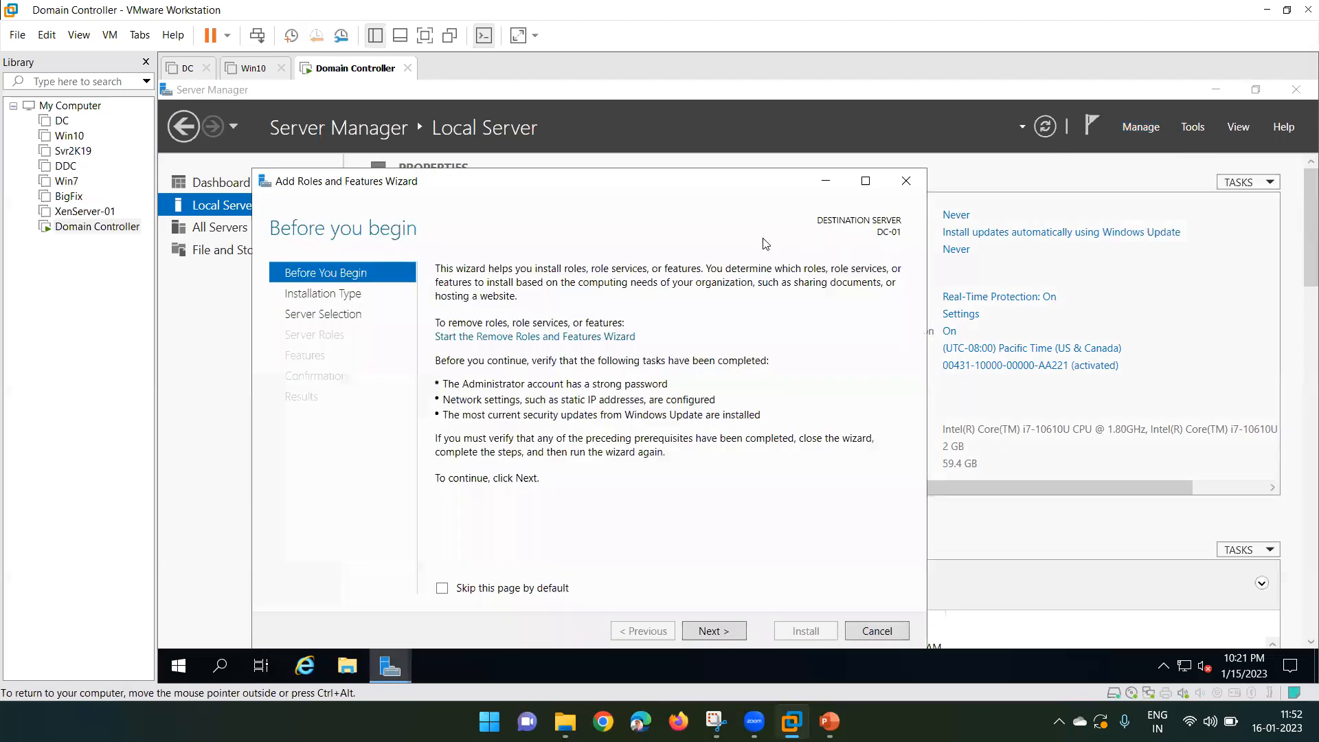
pyautogui.click(865, 181)
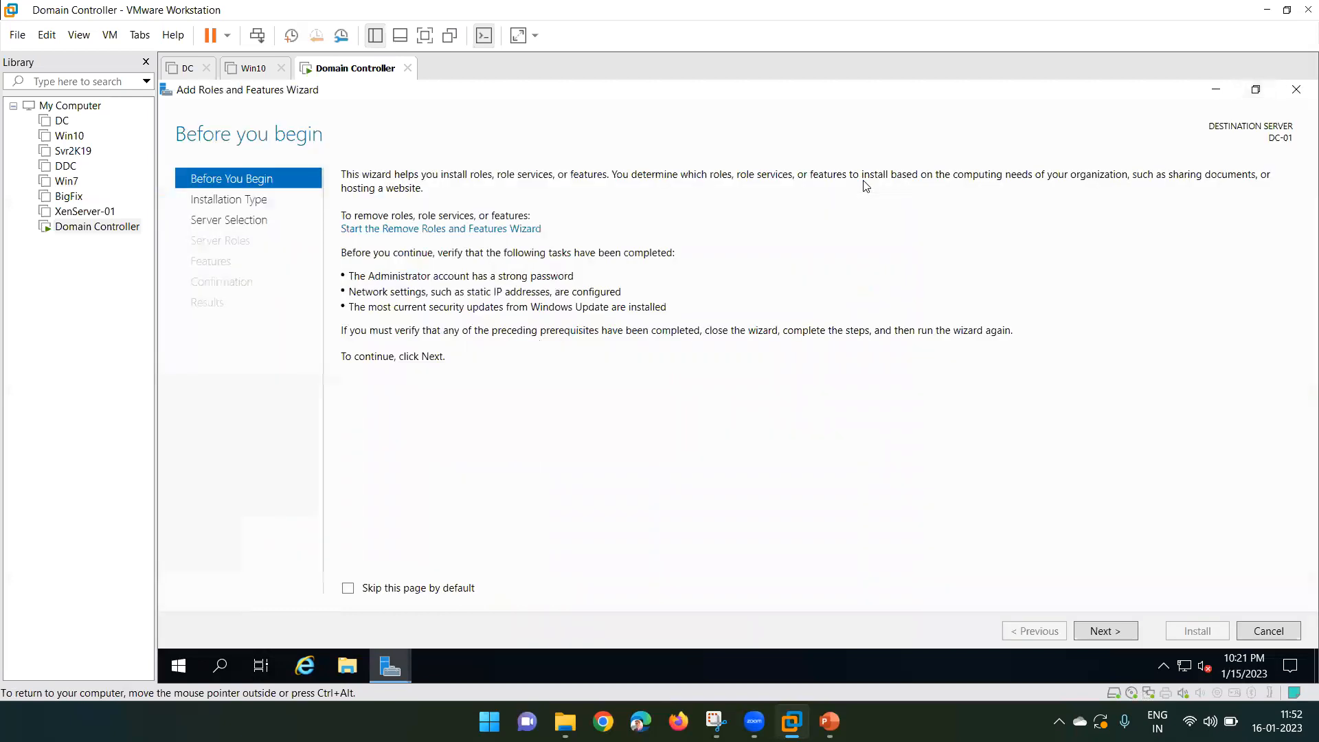
pyautogui.click(1099, 633)
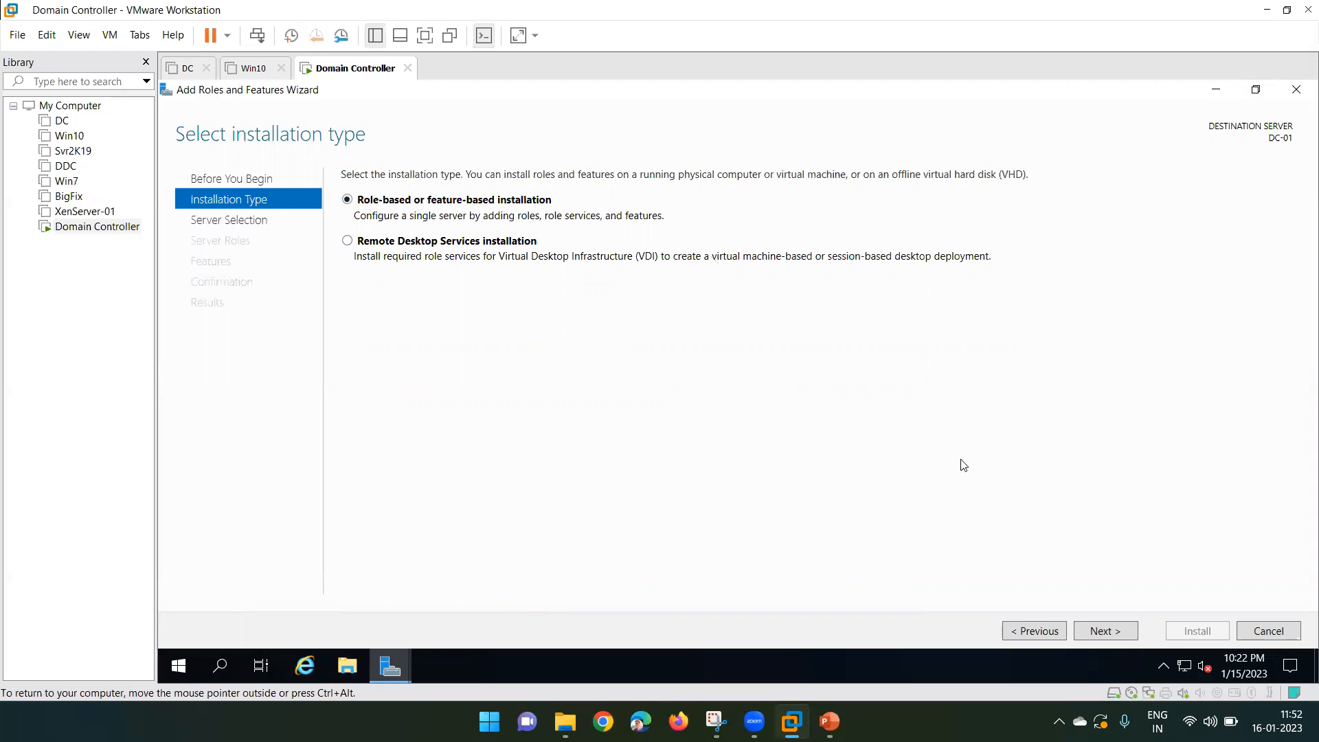
pyautogui.click(1100, 632)
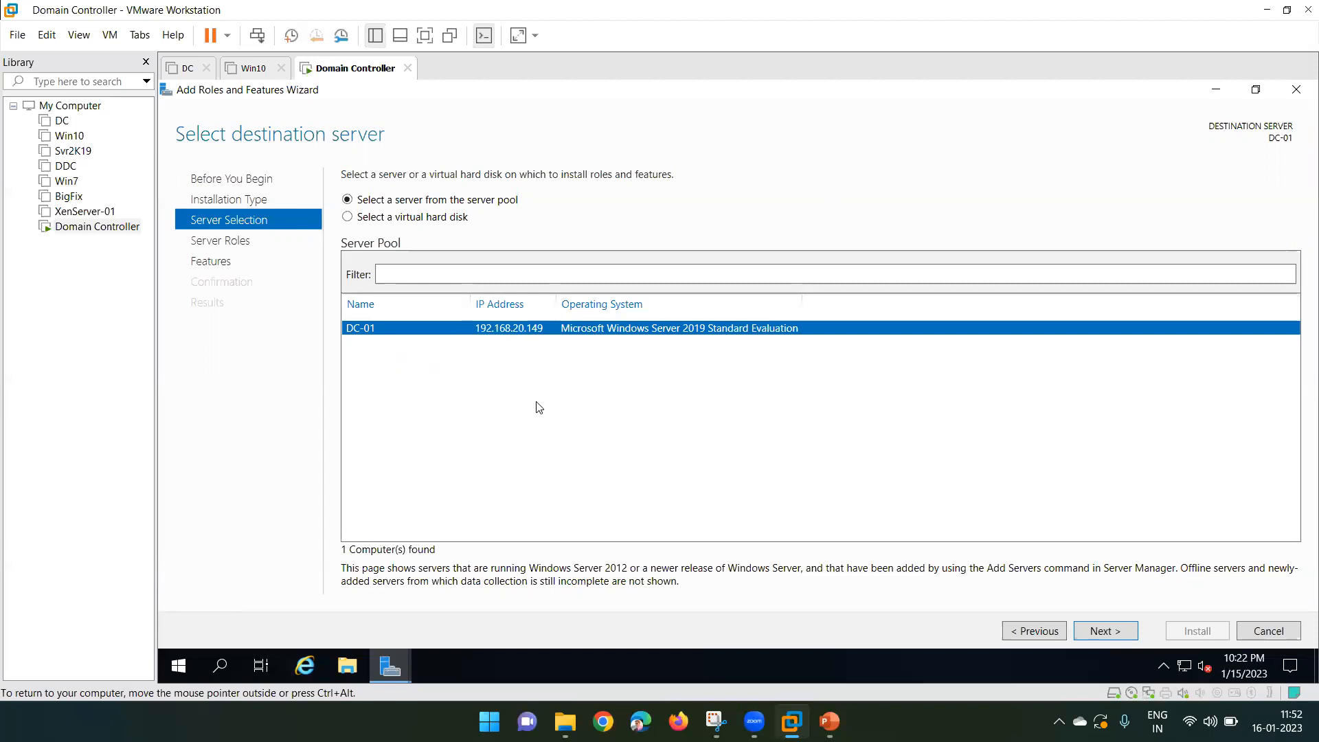
pyautogui.press('super+r')
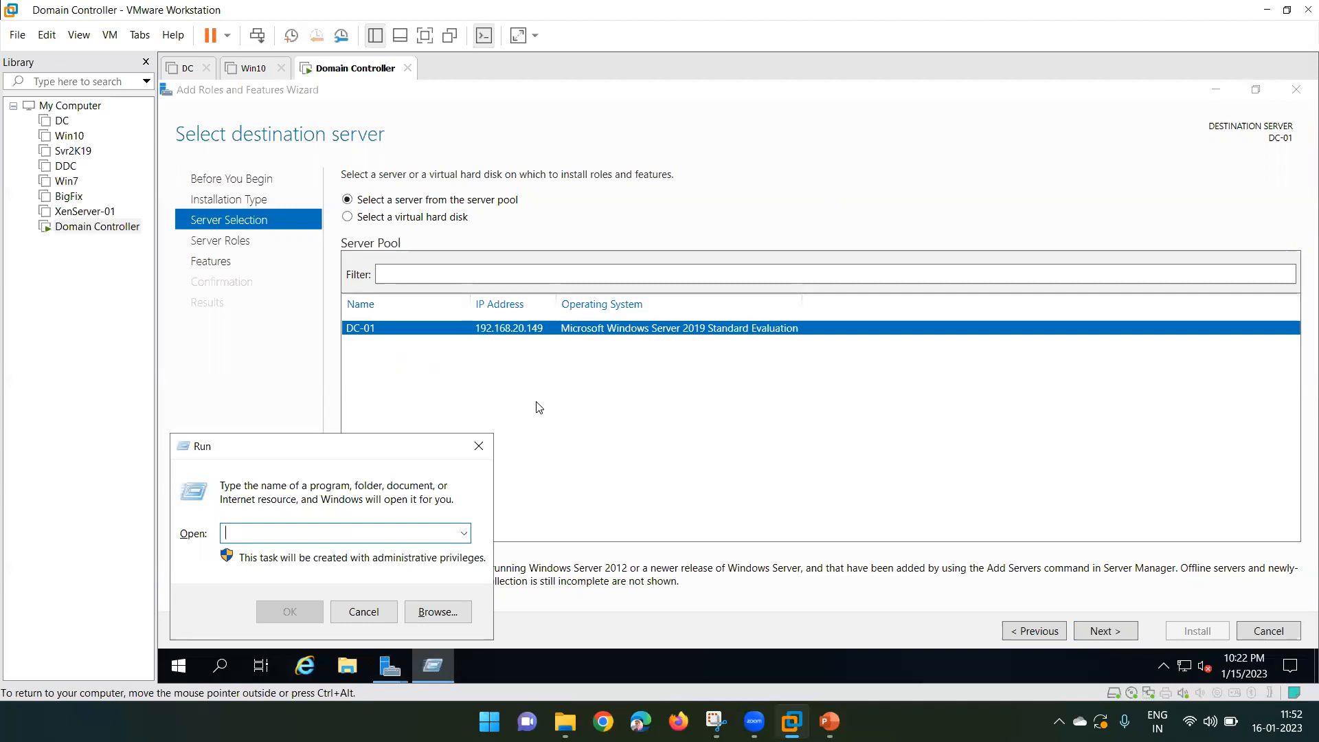
pyautogui.write('ncpa.cpl')
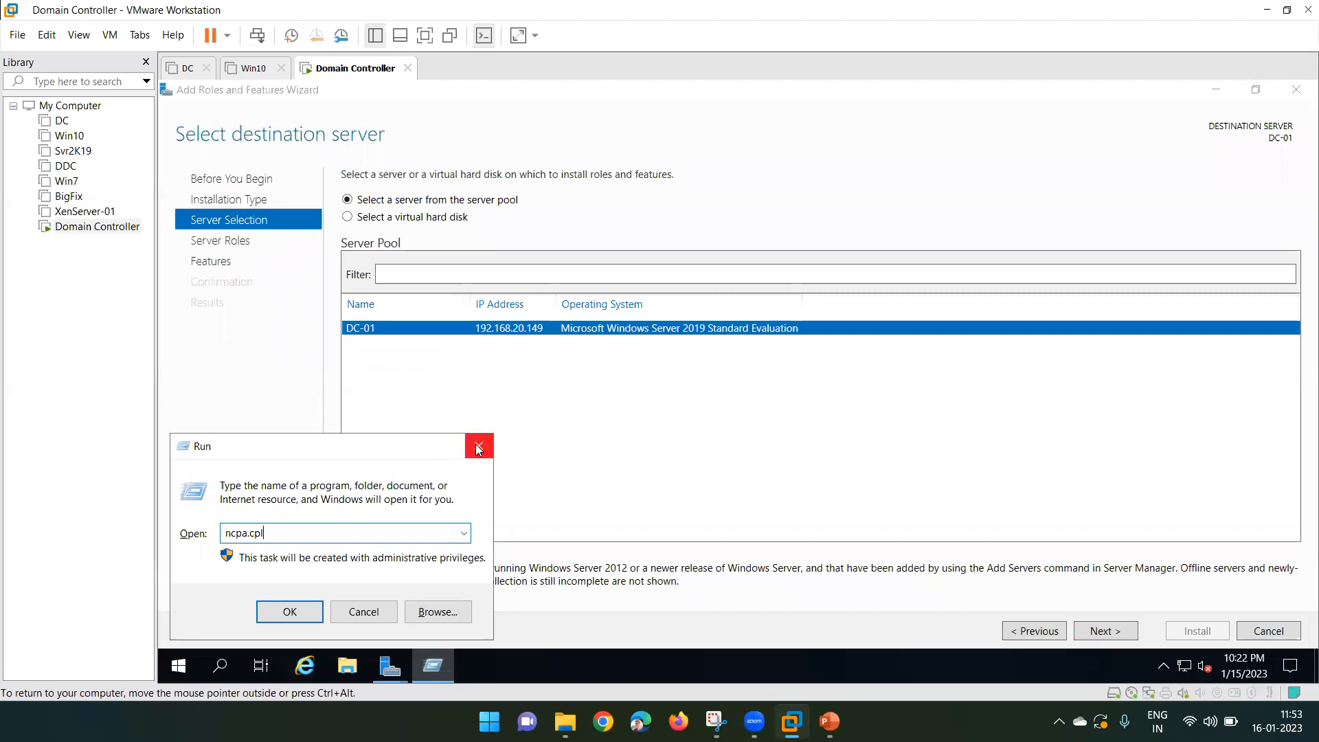
pyautogui.click(280, 612)
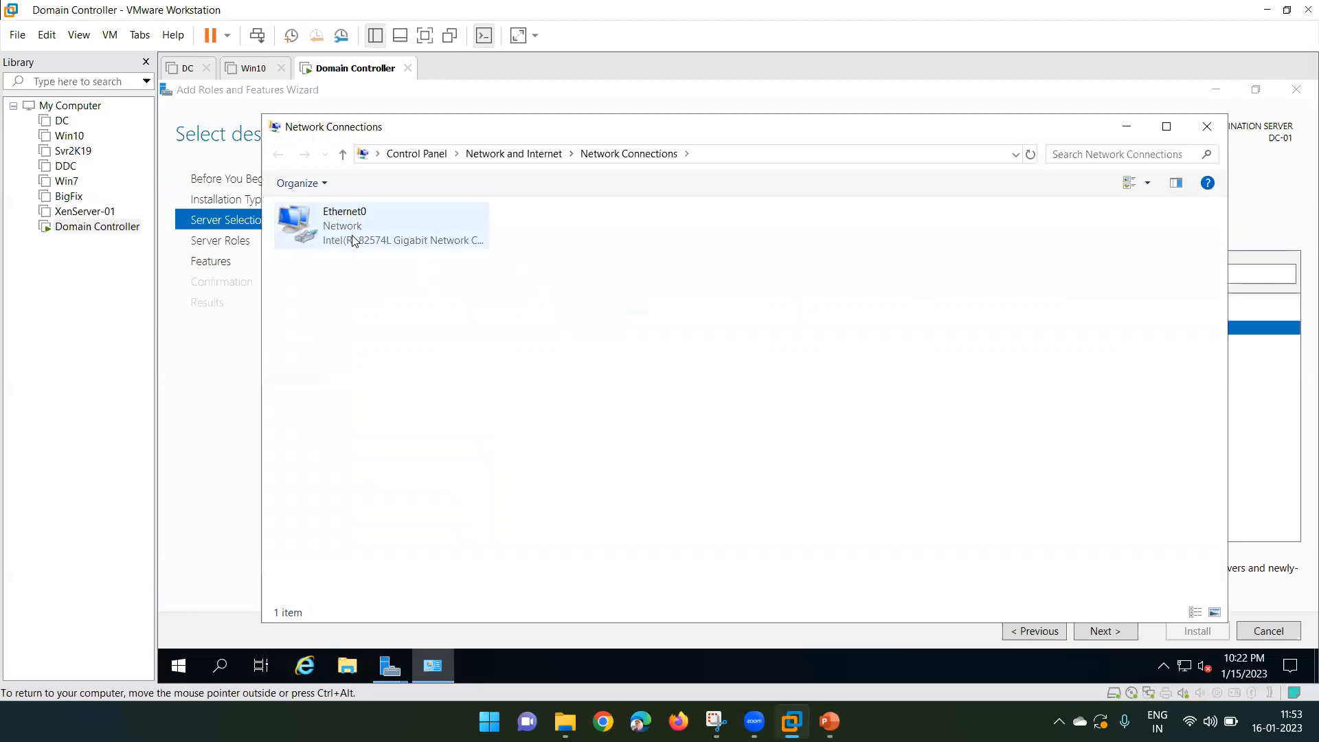
pyautogui.click(353, 240)
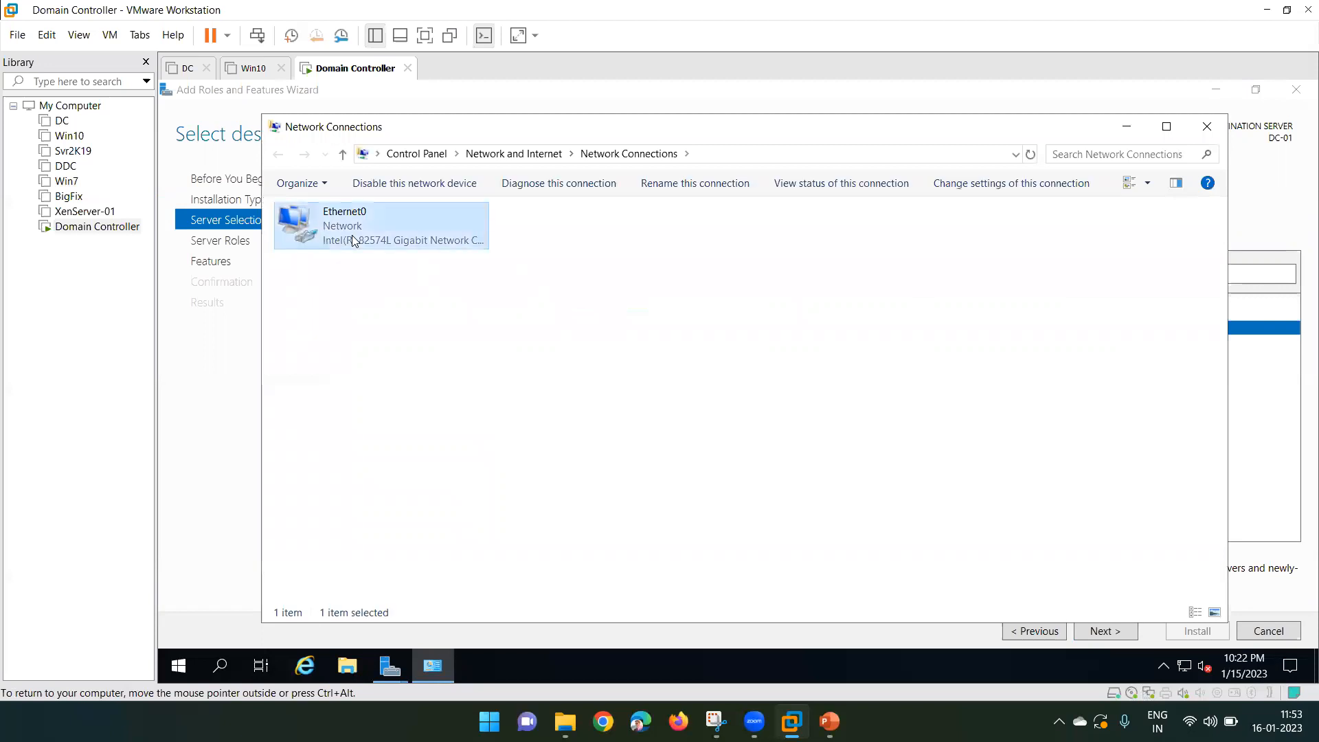
pyautogui.click(1208, 127)
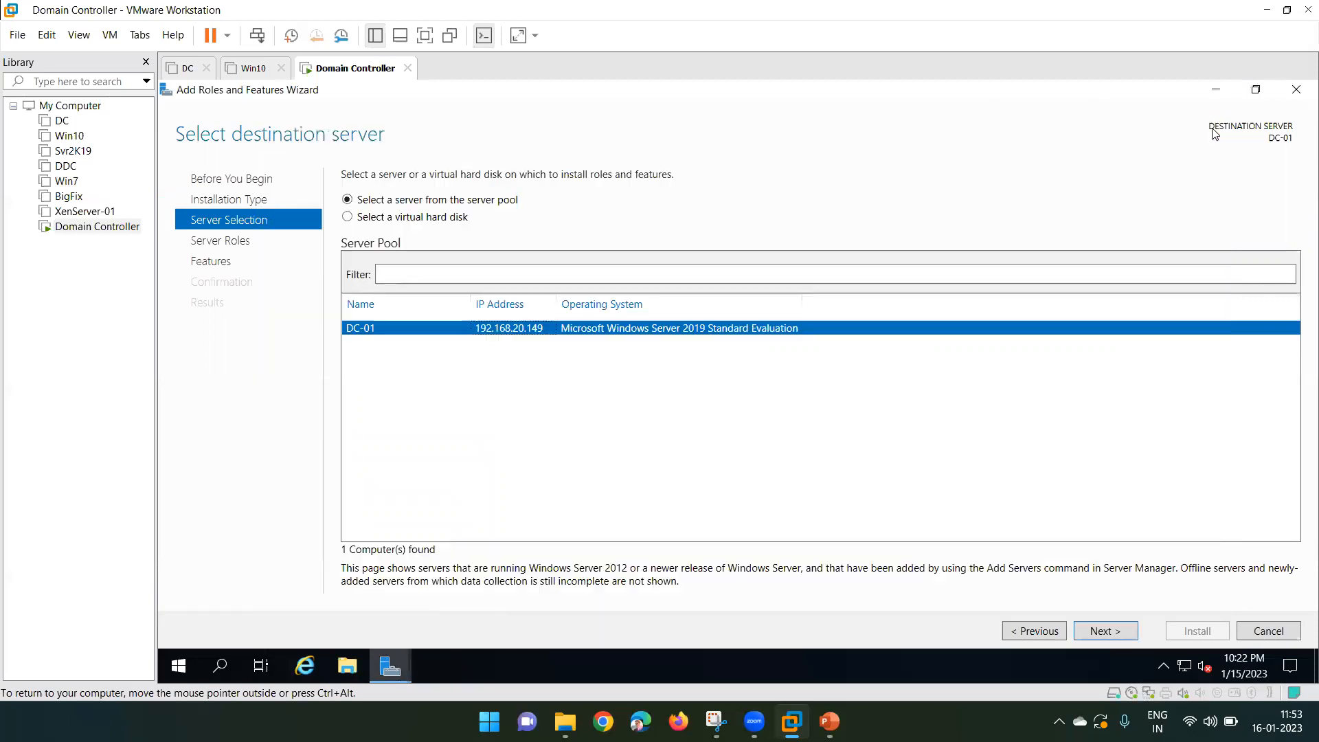
# - Find Network and Sharing Center in Control Panel's small icons view and open its adapter settings
pyautogui.click(178, 666)
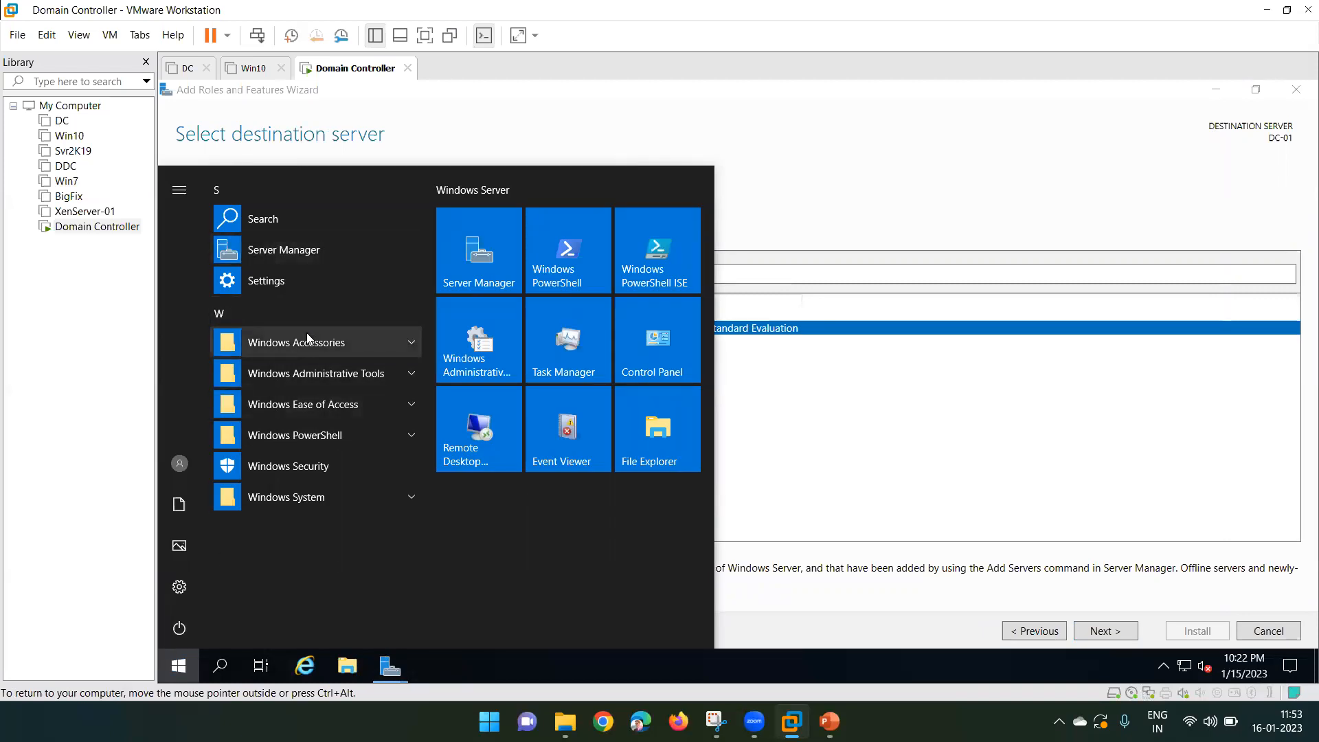
pyautogui.write('networ')
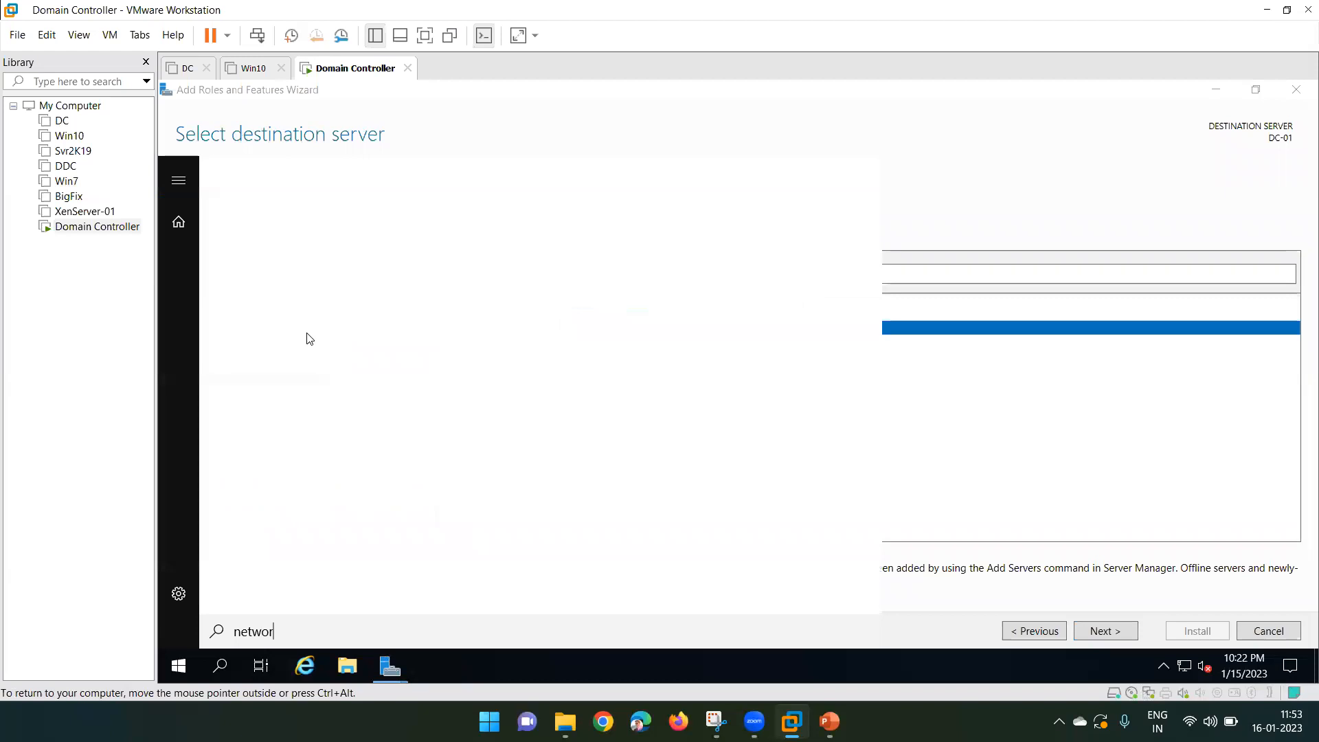
pyautogui.write('k')
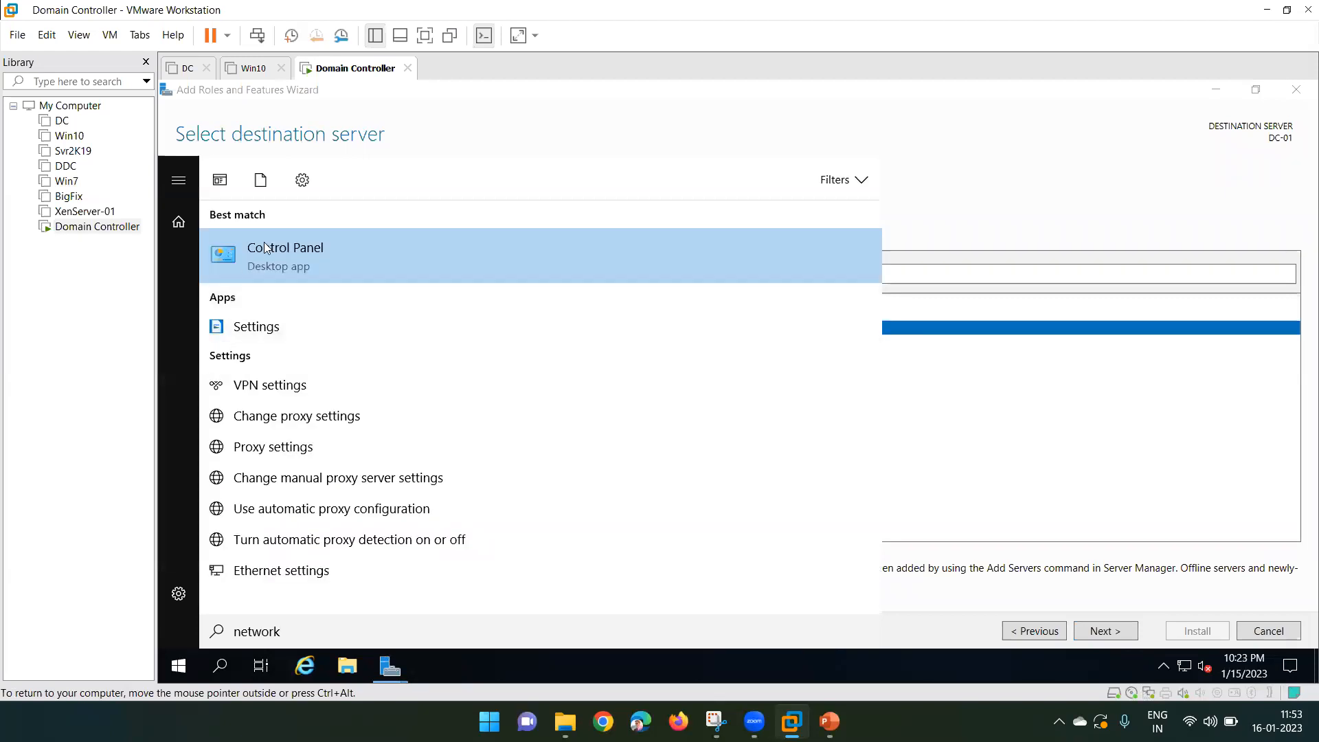
pyautogui.click(312, 256)
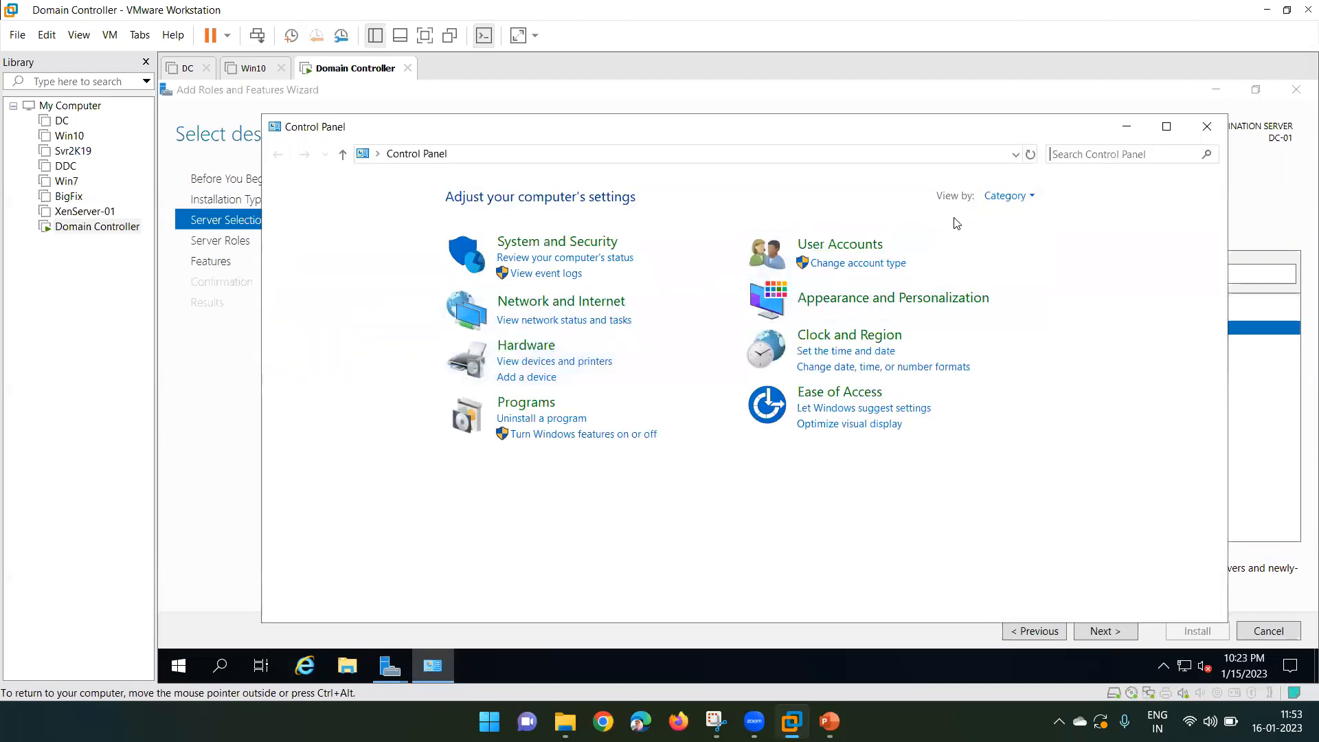
pyautogui.click(1017, 196)
pyautogui.click(1026, 256)
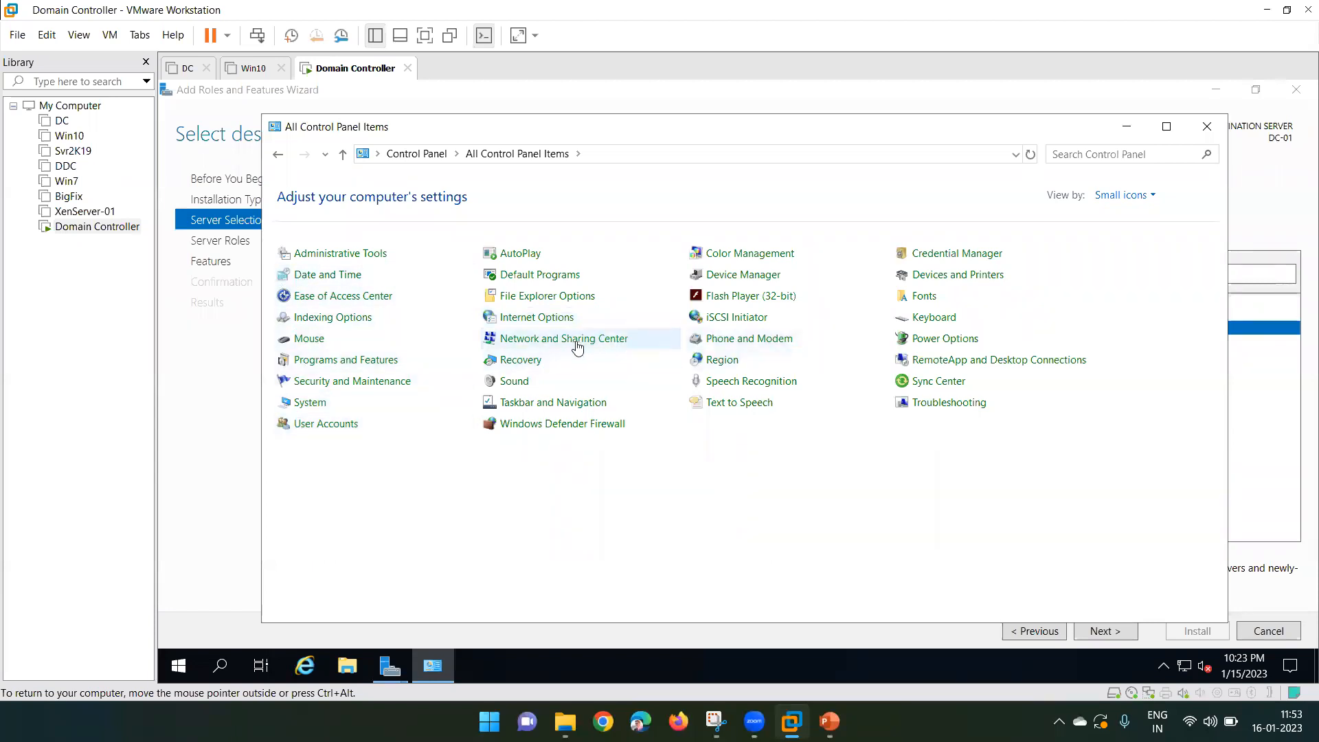
pyautogui.click(528, 339)
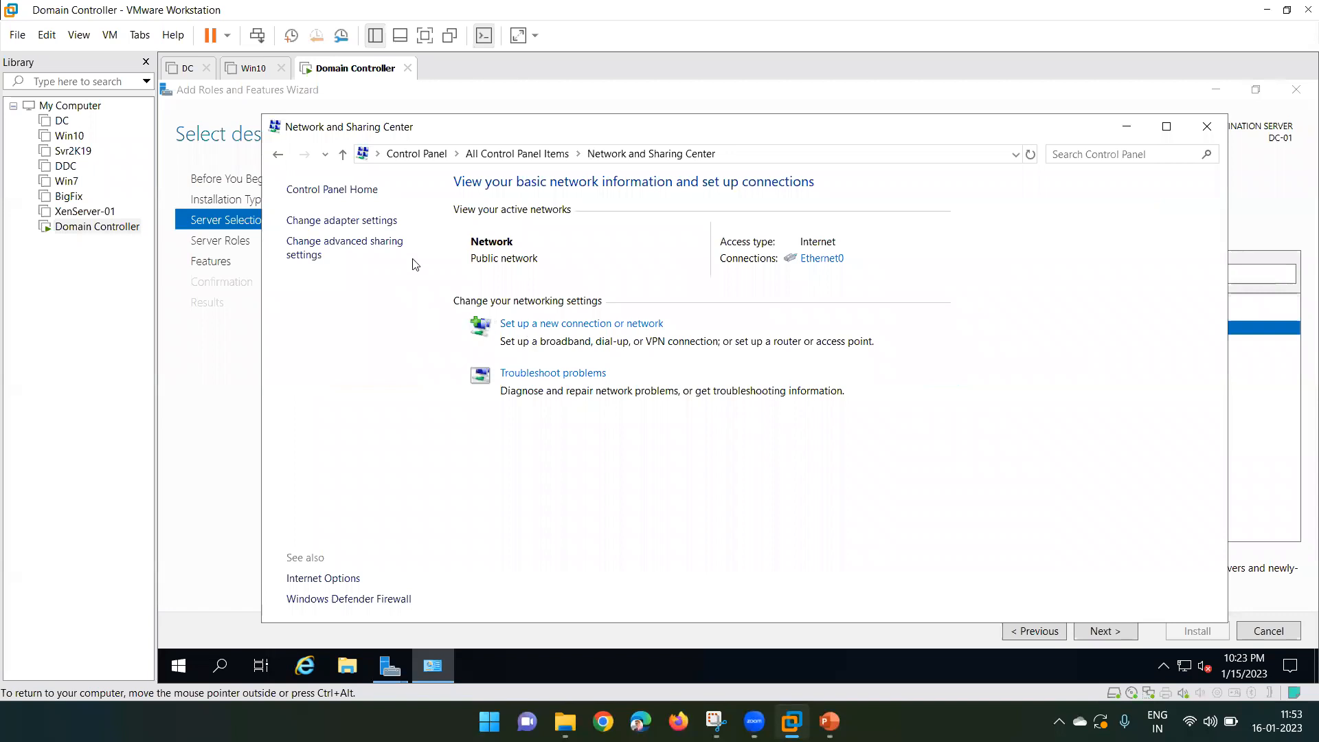
pyautogui.click(335, 223)
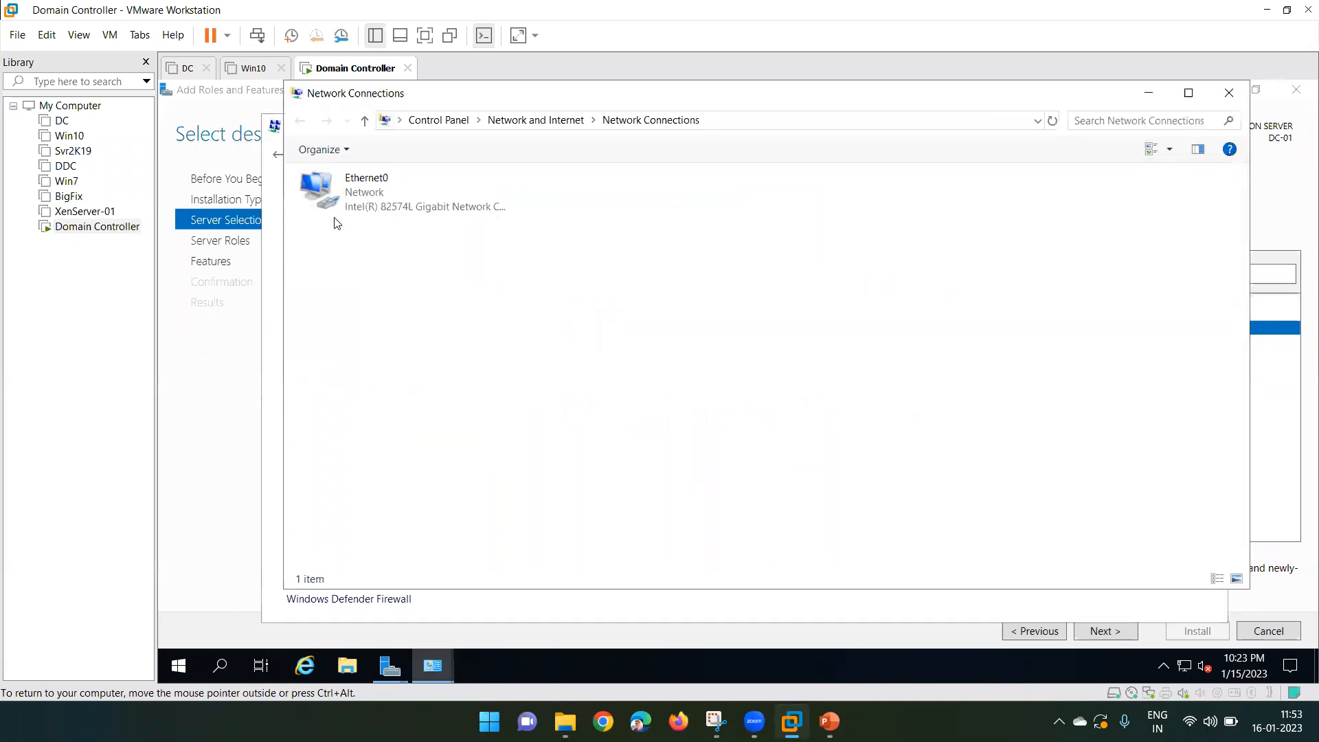
# - Open the Ethernet0 status and check the IPv4 address in its connection details
pyautogui.click(383, 191)
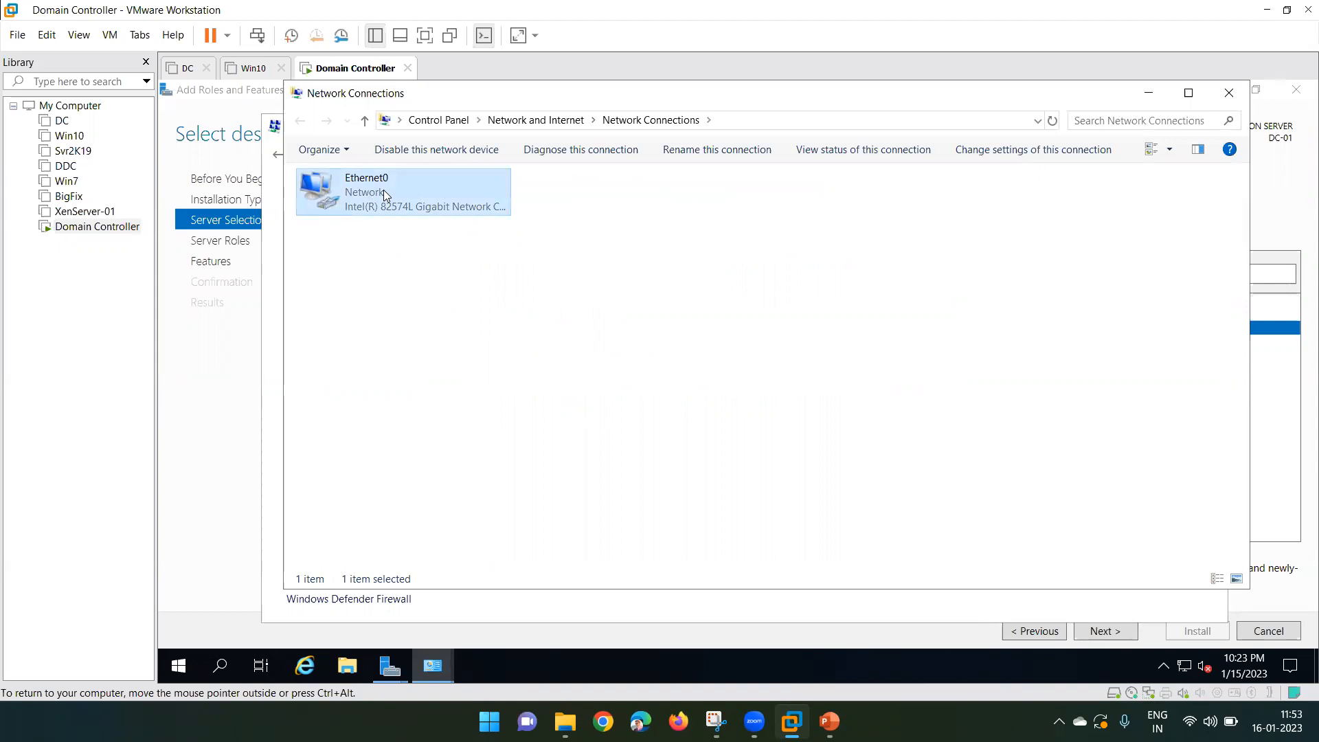
pyautogui.doubleClick(401, 192)
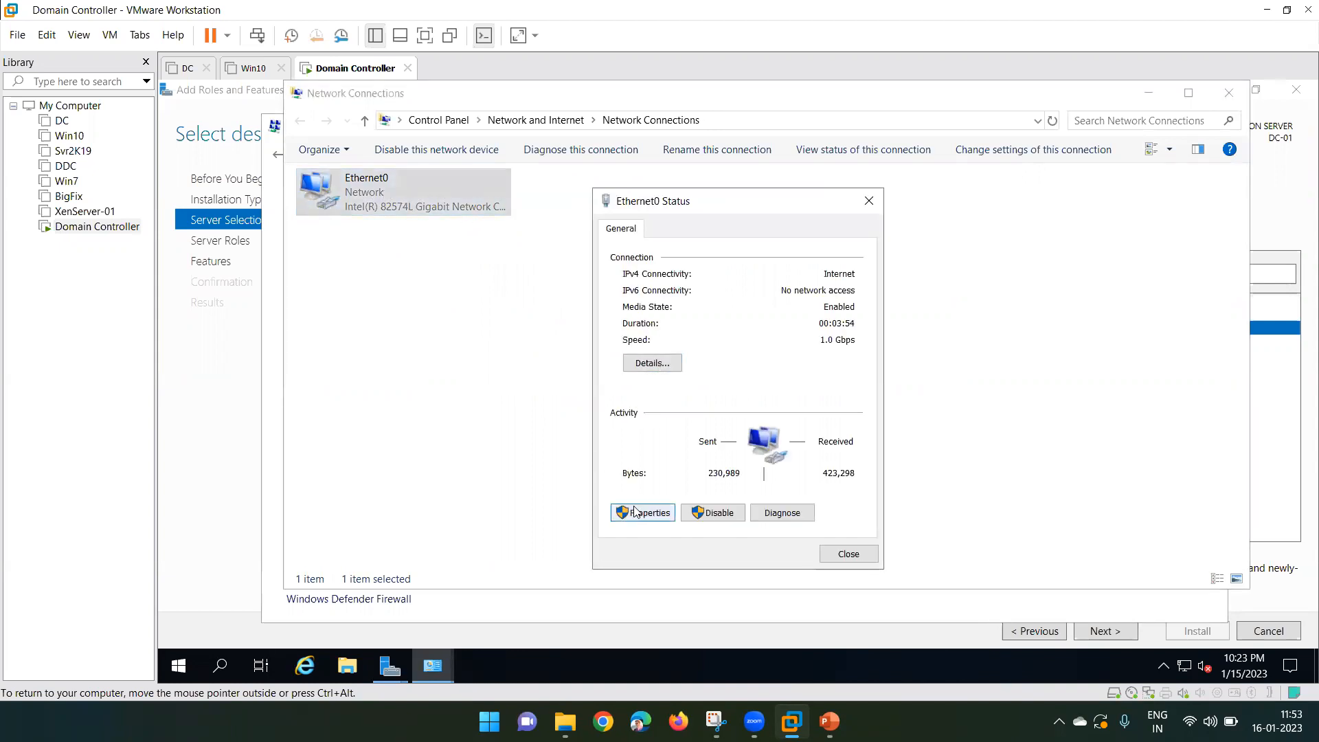
pyautogui.click(653, 364)
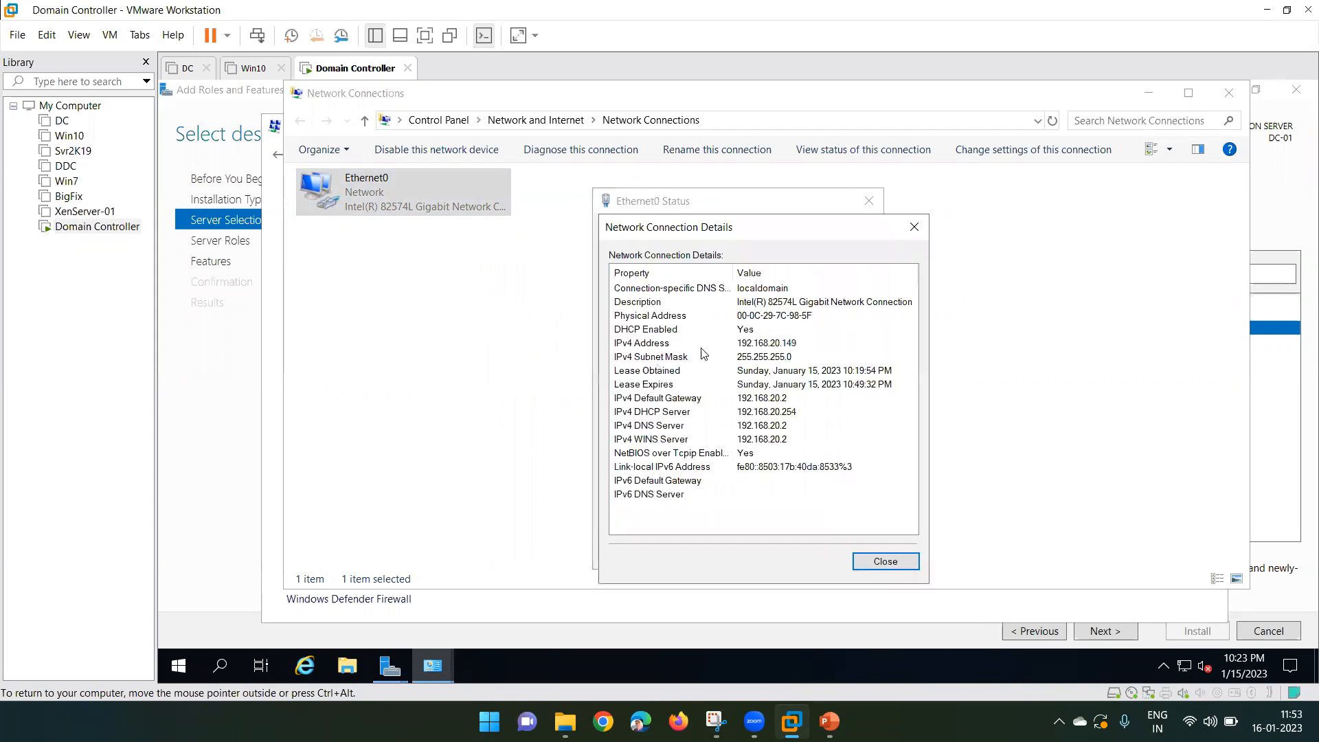
pyautogui.click(749, 345)
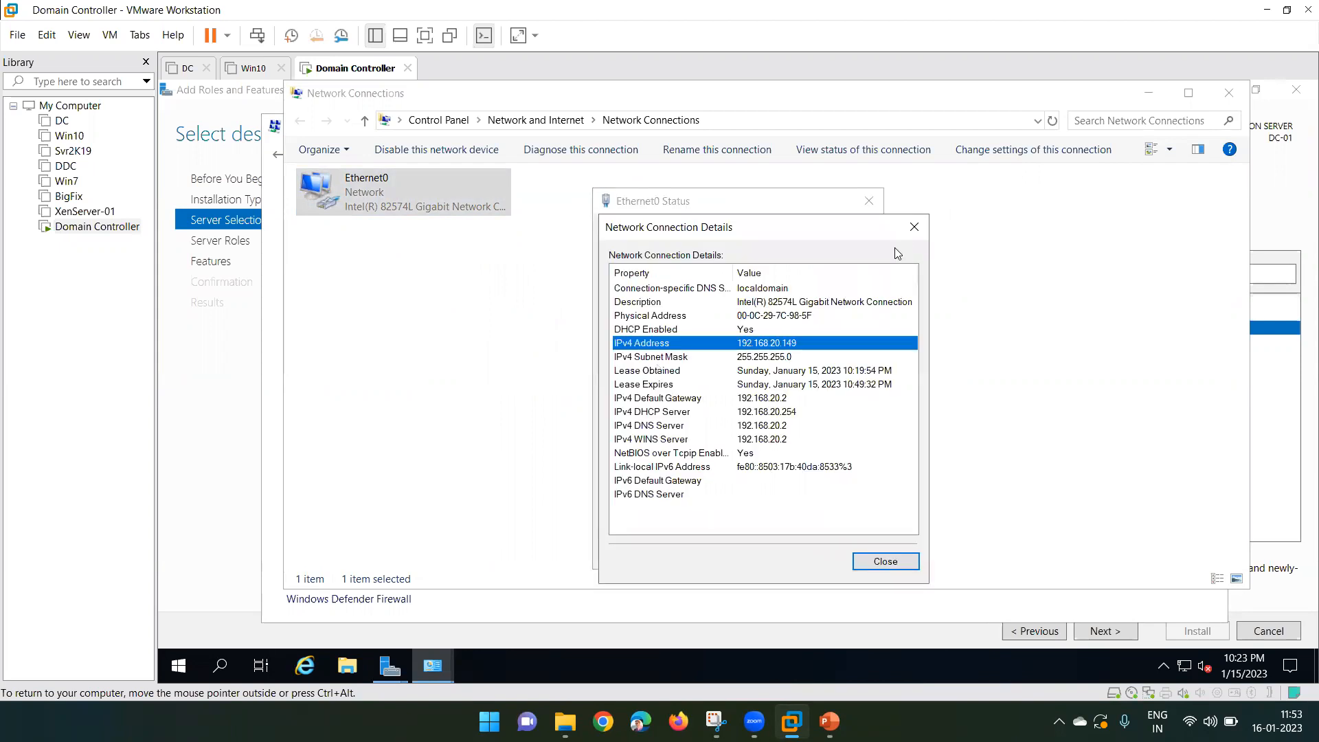
pyautogui.click(919, 233)
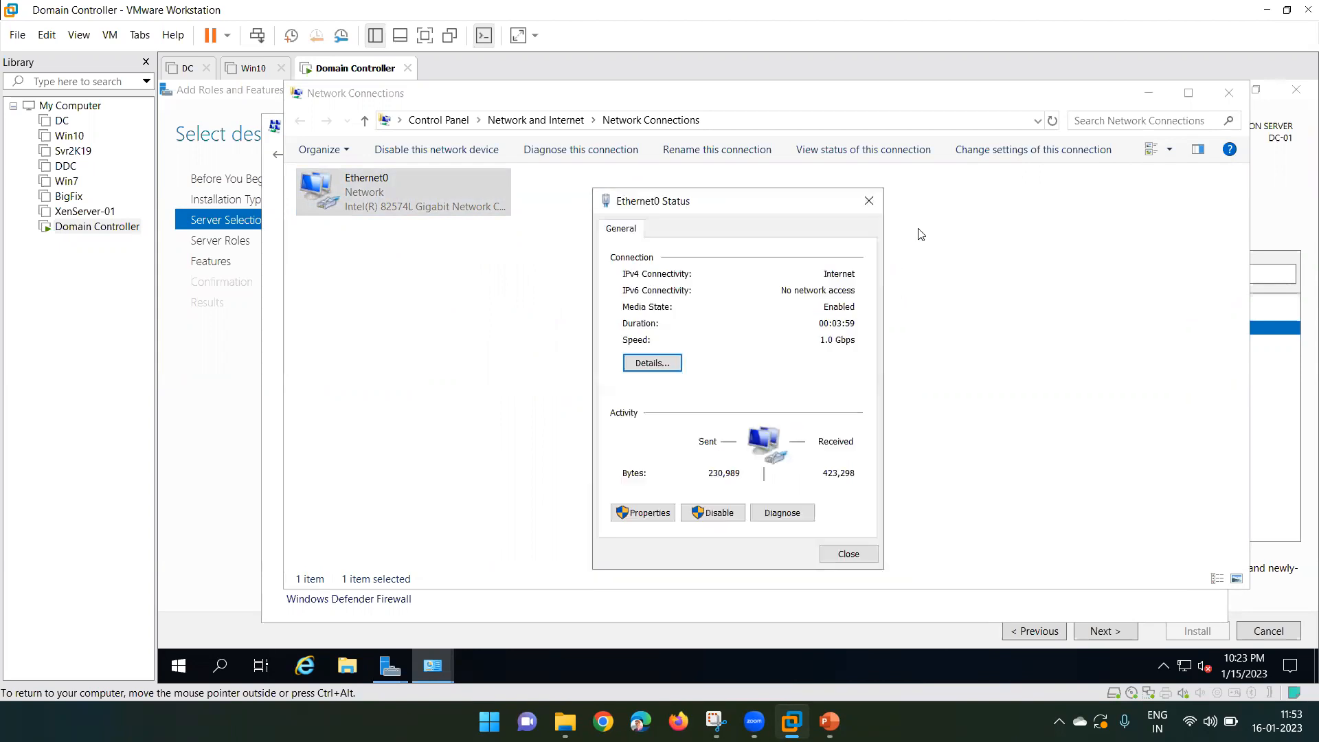
# - Review the IPv4 address, subnet mask and default gateway in Ethernet0's connection details, and close the details
pyautogui.click(642, 513)
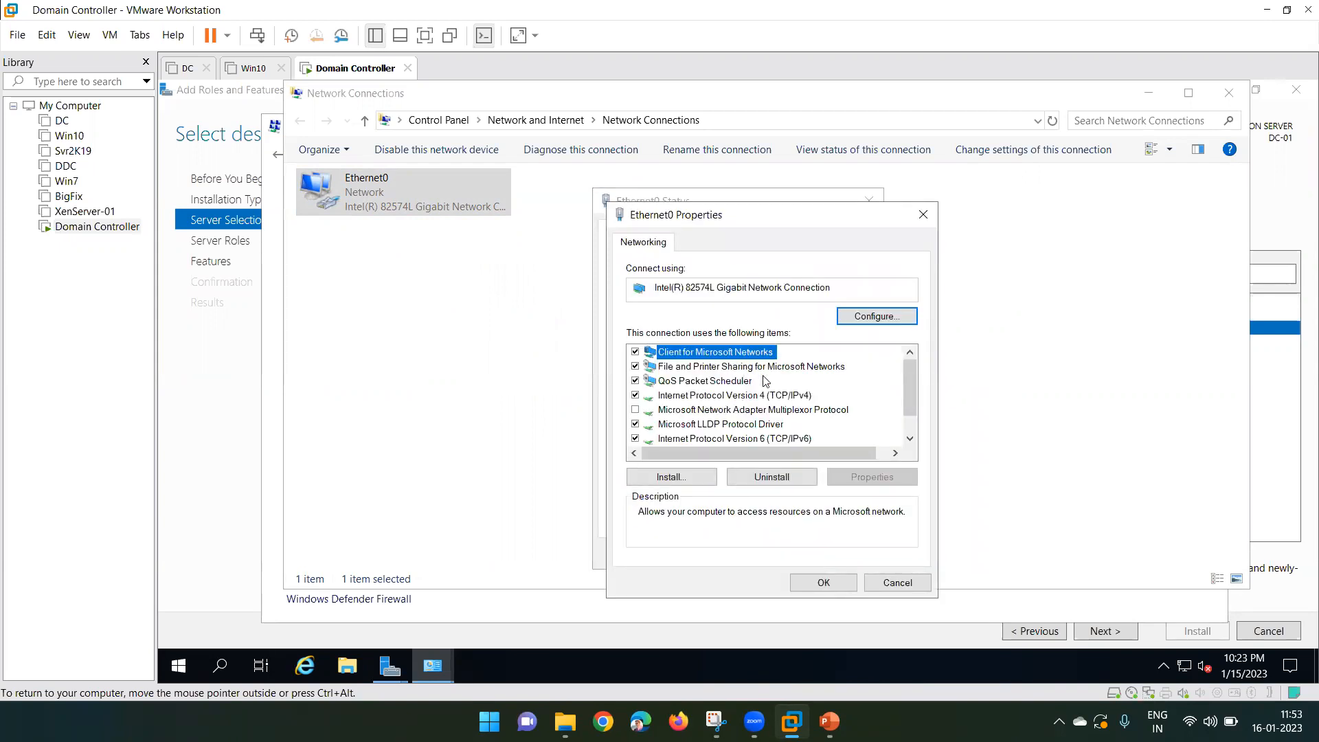
pyautogui.click(924, 215)
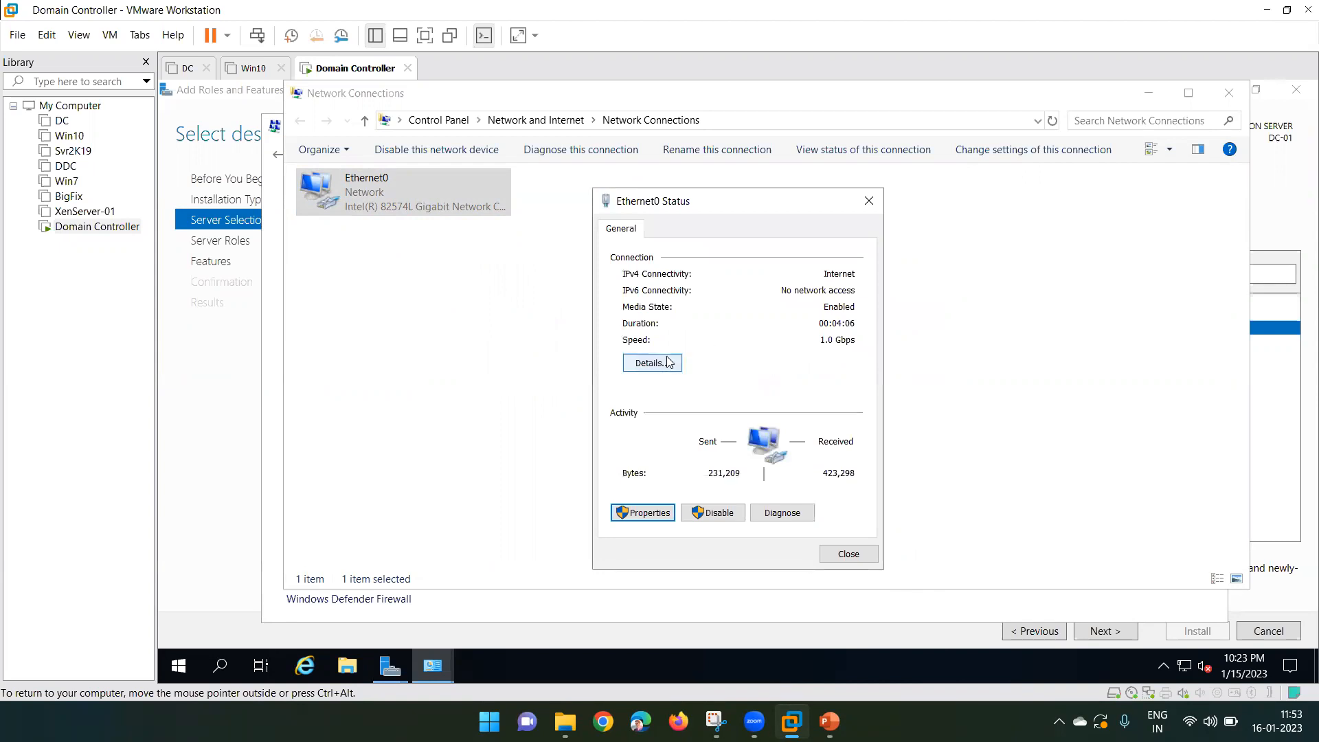
pyautogui.click(653, 361)
pyautogui.click(760, 343)
pyautogui.click(749, 365)
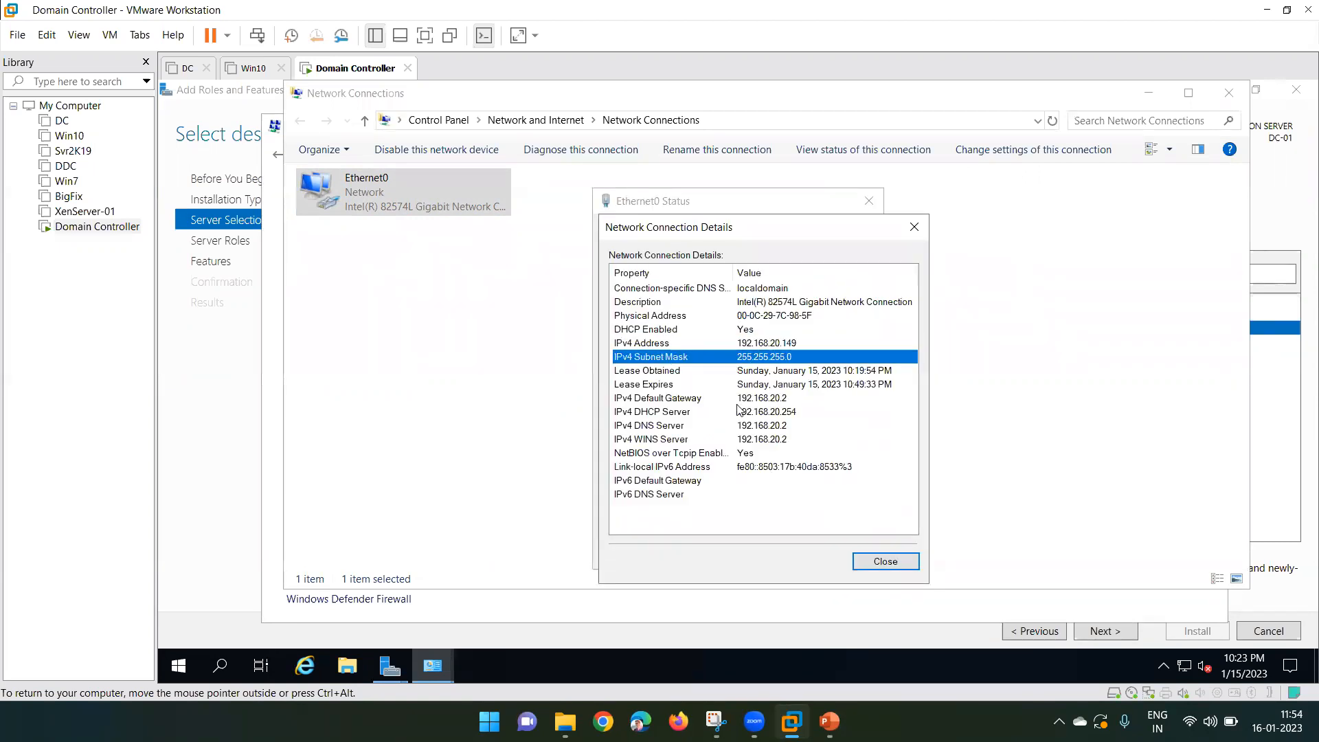
pyautogui.click(766, 398)
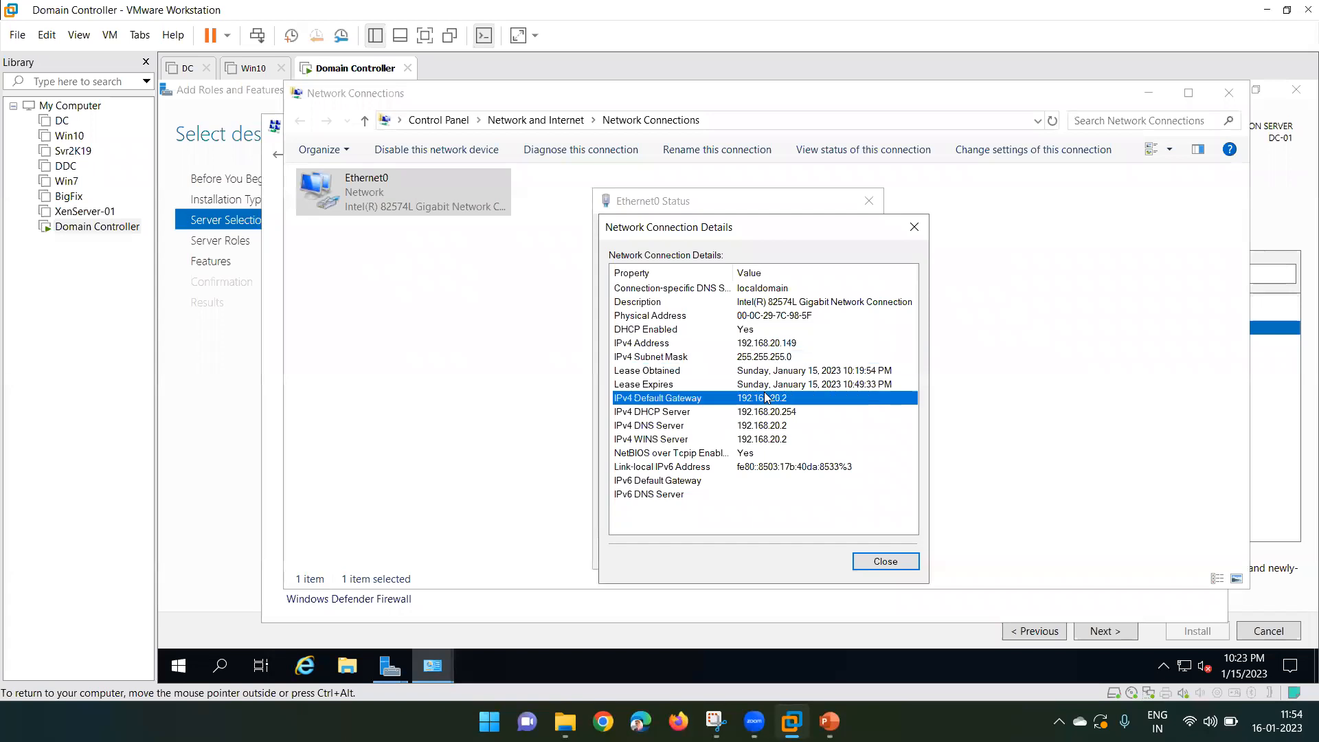
pyautogui.click(884, 562)
# - Set Ethernet0's IPv4 properties to static IP address 192.168.20.100, subnet mask 255.255.255.0 and default gateway 192.168.20.2, and close its status
pyautogui.click(647, 513)
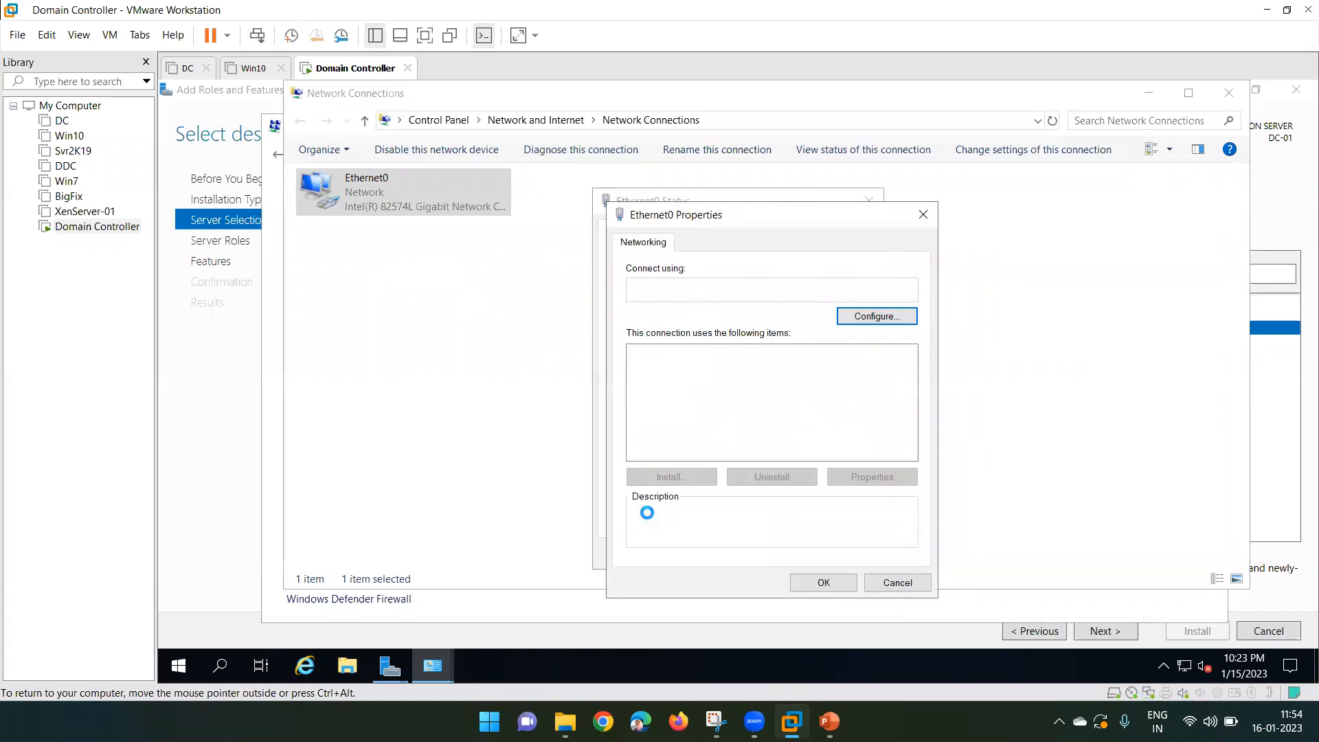
pyautogui.doubleClick(747, 396)
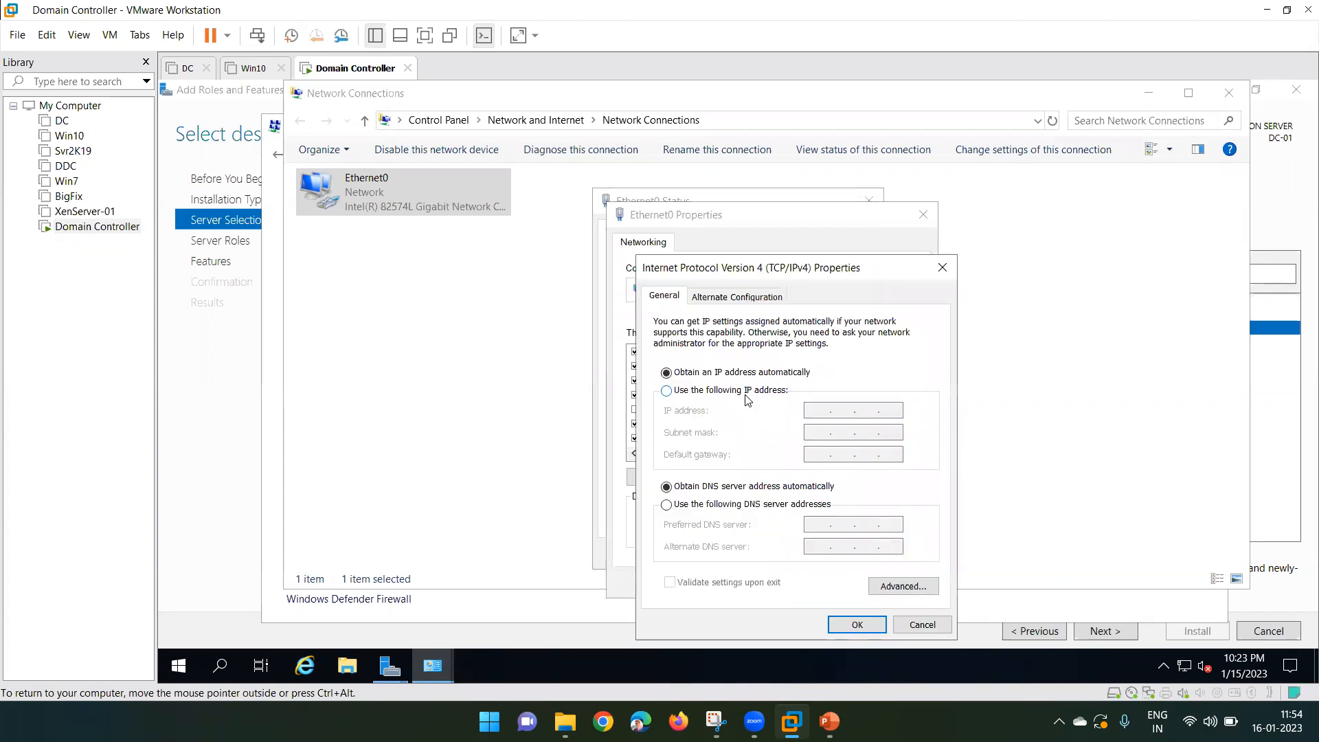
pyautogui.click(681, 393)
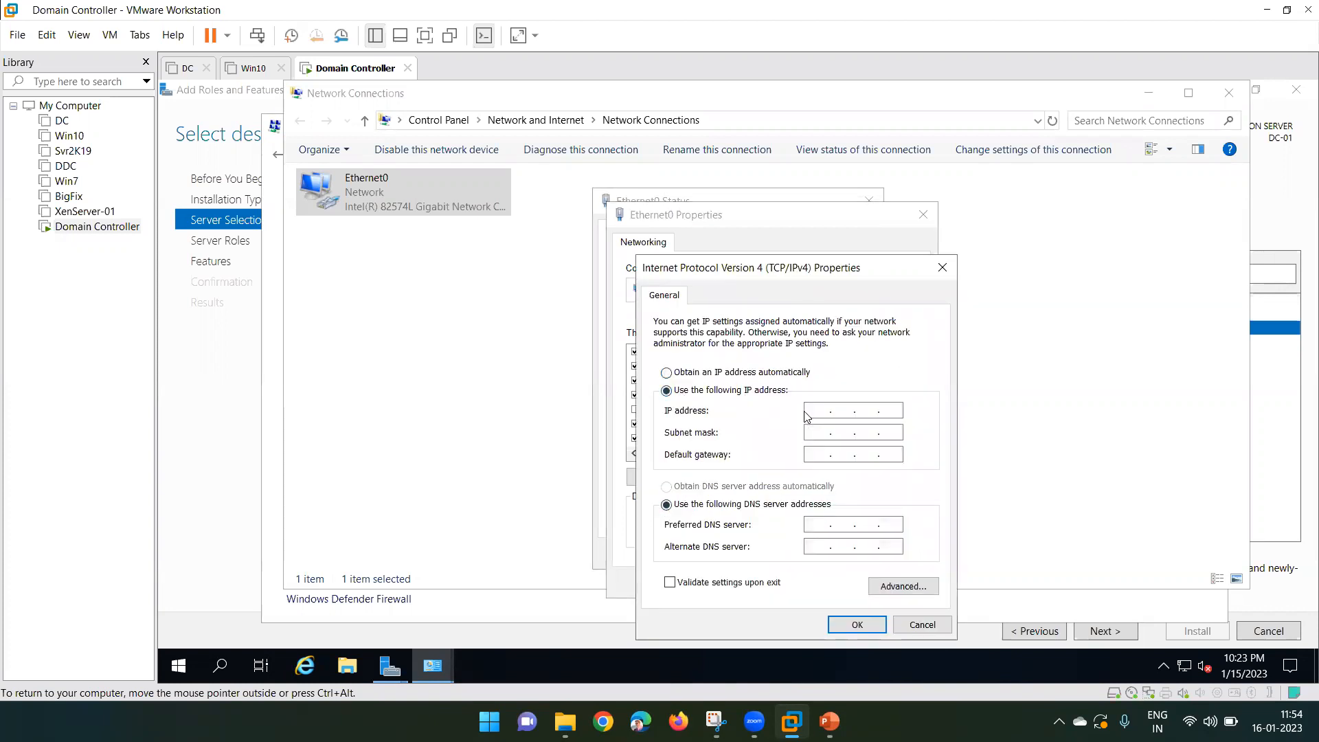
pyautogui.write('192 . 168 . 20 . 100')
pyautogui.press('Tab')
pyautogui.press('Tab')
pyautogui.write('192 . 168 . 20 . 2')
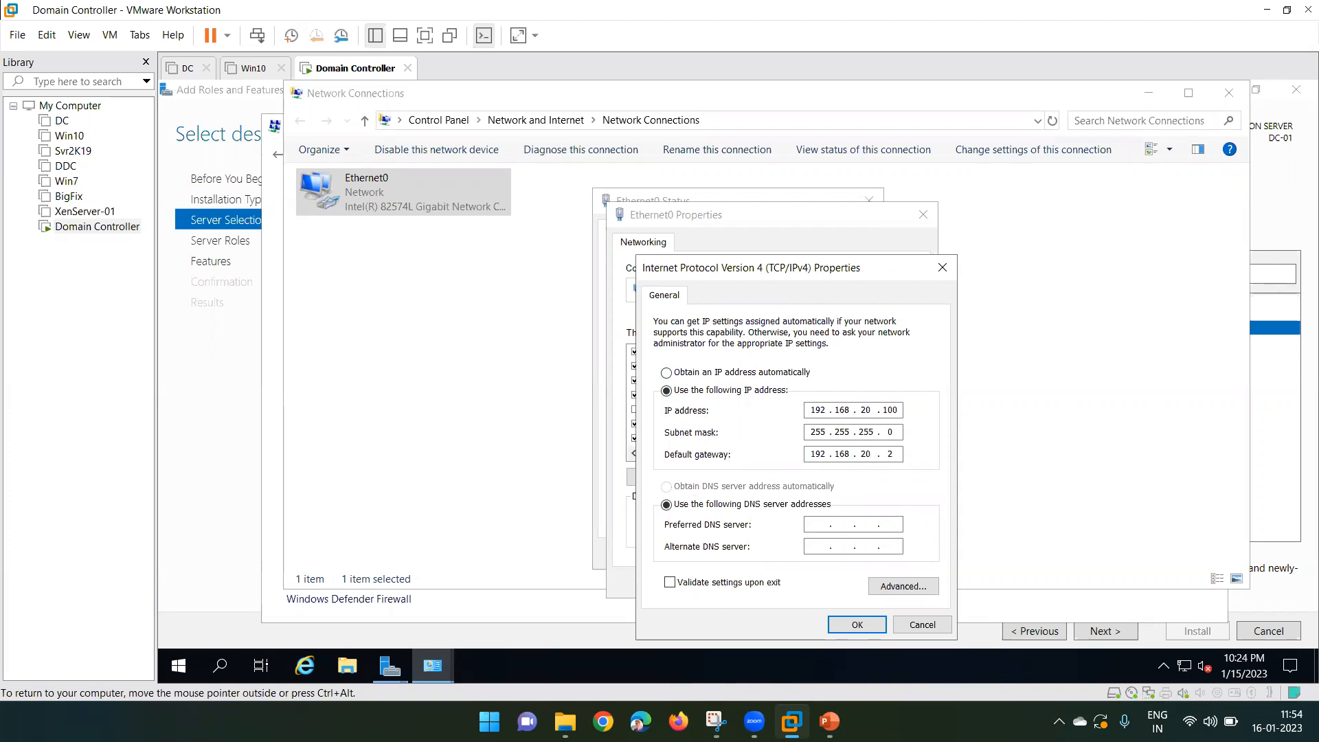
pyautogui.press('Tab')
pyautogui.press('Tab')
pyautogui.doubleClick(891, 410)
pyautogui.click(852, 625)
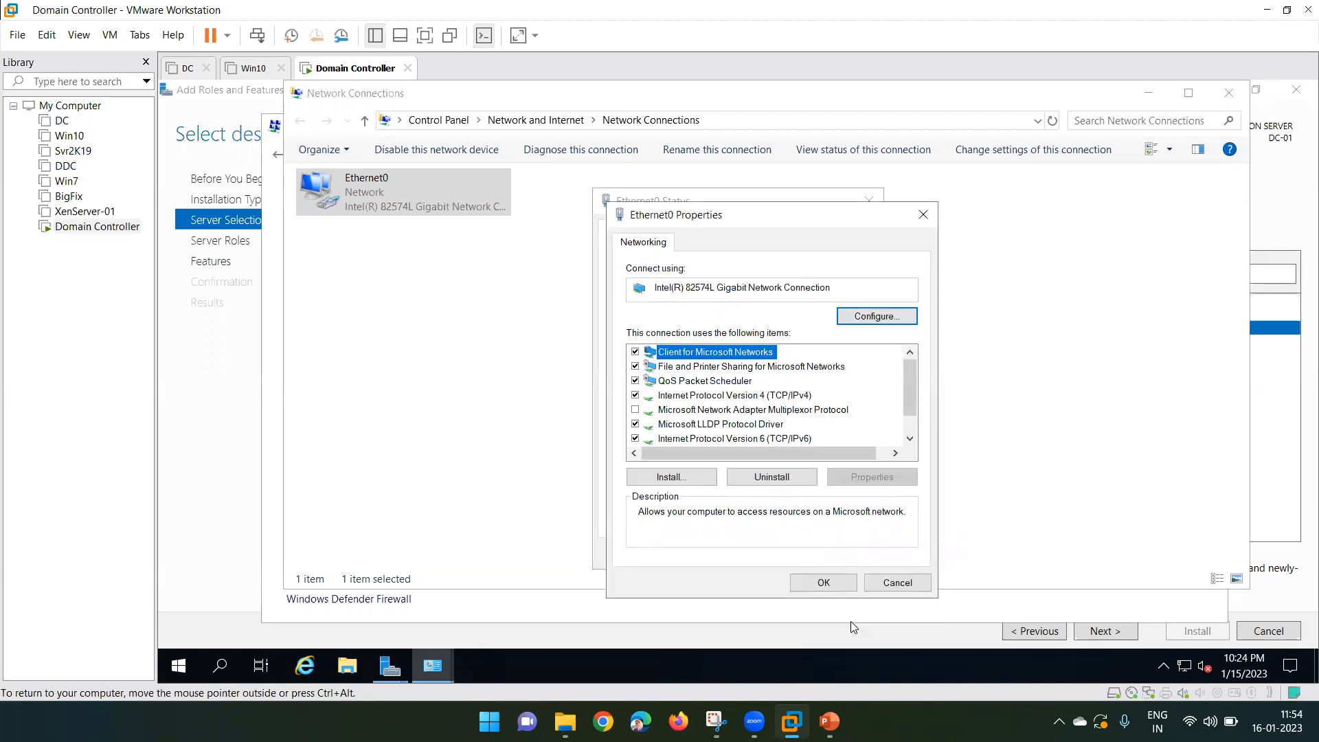
pyautogui.click(825, 583)
pyautogui.click(848, 553)
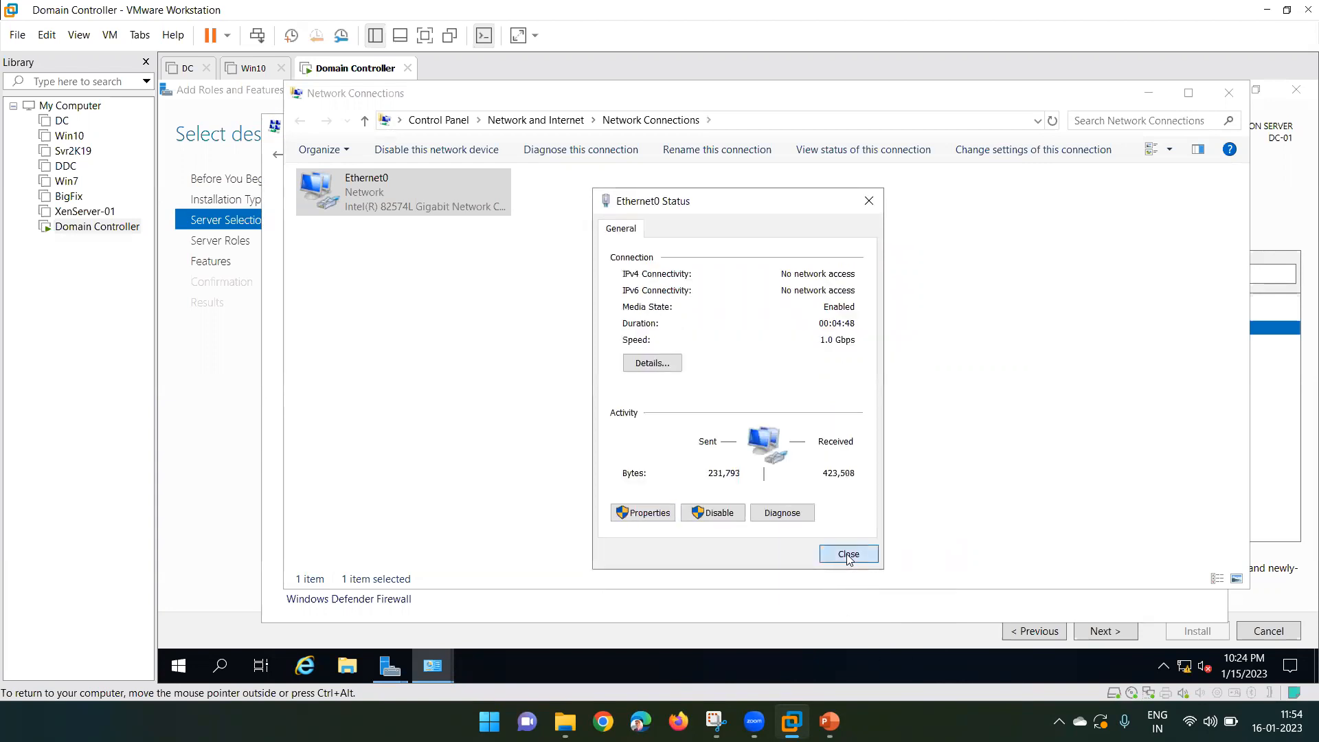
# - Check the IPv4 address, subnet mask and default gateway in Ethernet0's connection details, and close the details and status
pyautogui.doubleClick(393, 188)
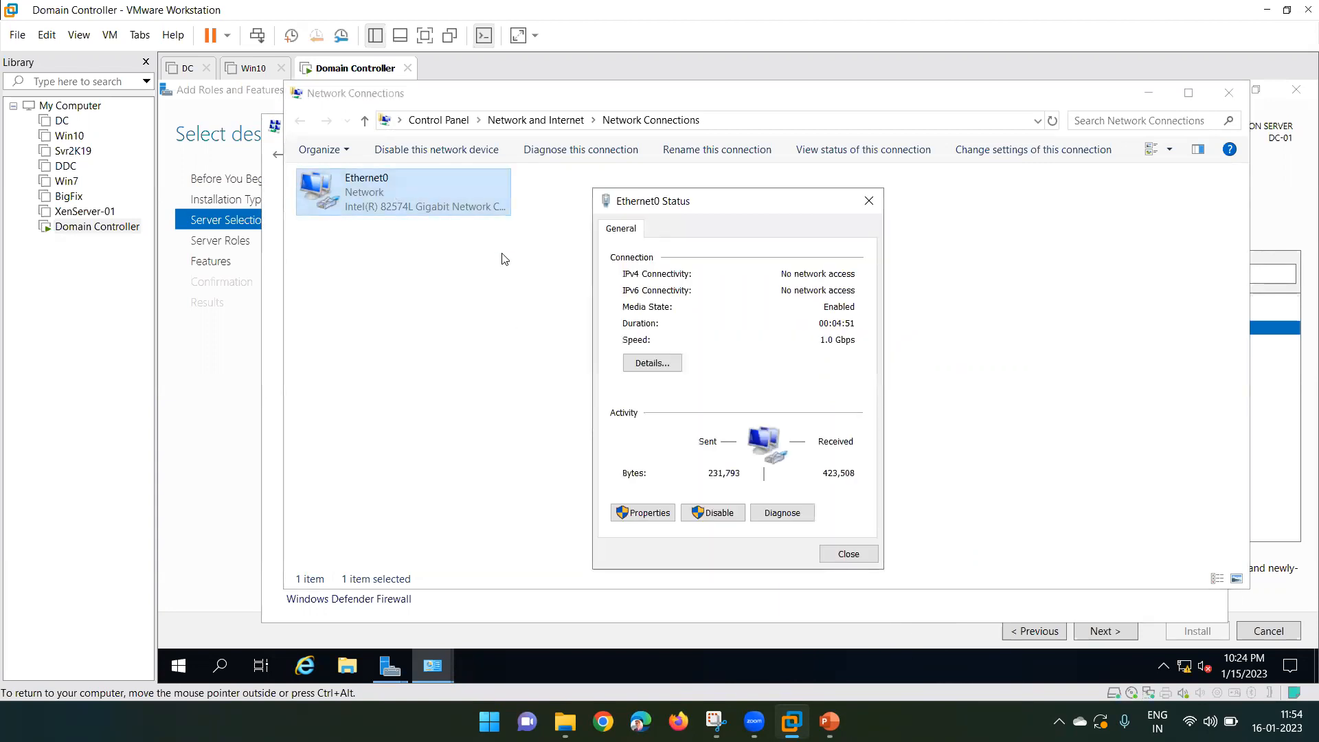
pyautogui.click(653, 364)
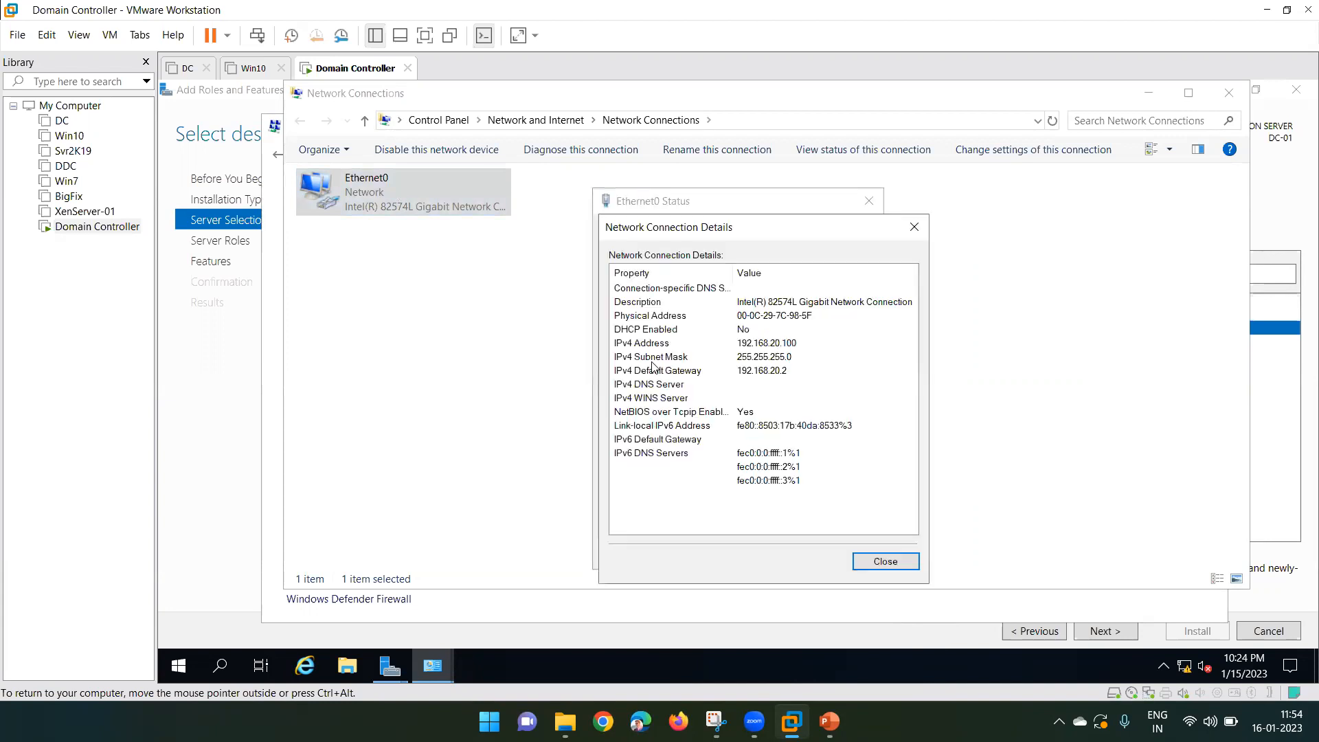
pyautogui.click(736, 355)
pyautogui.click(702, 341)
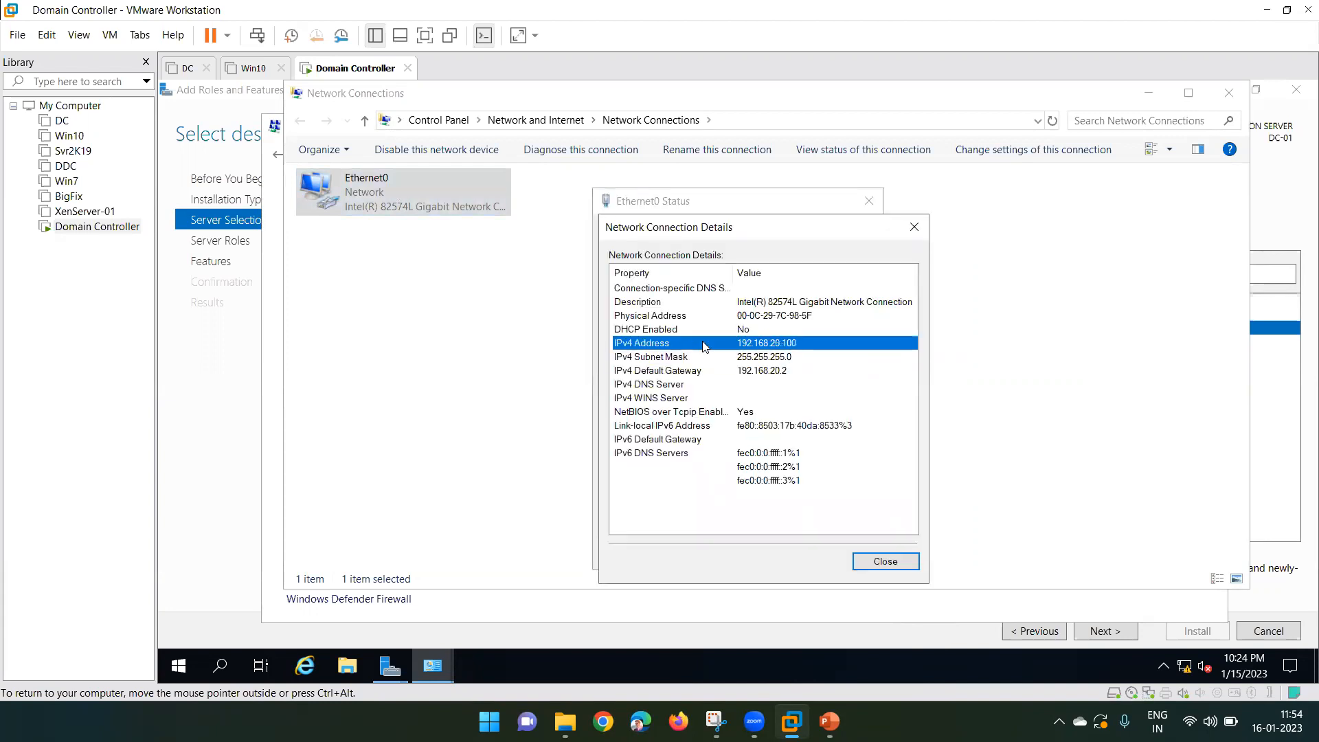
pyautogui.click(707, 359)
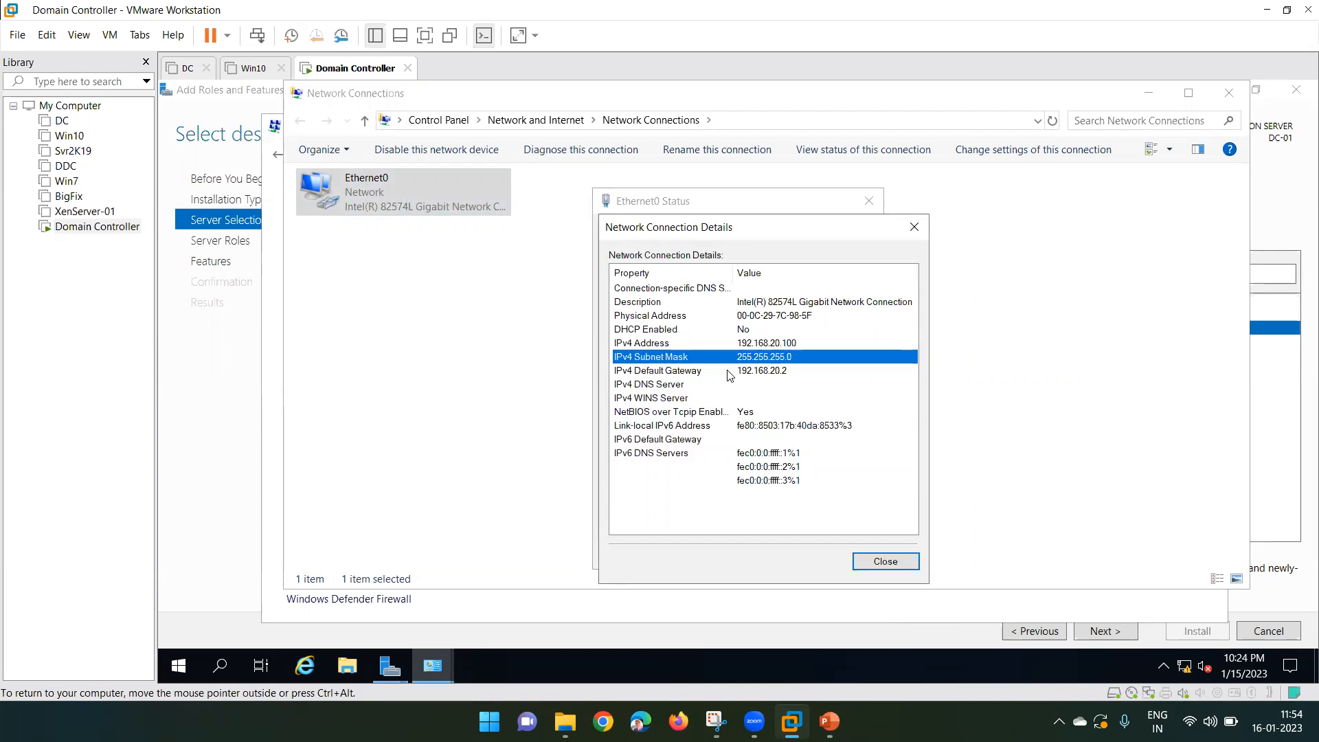
pyautogui.click(728, 371)
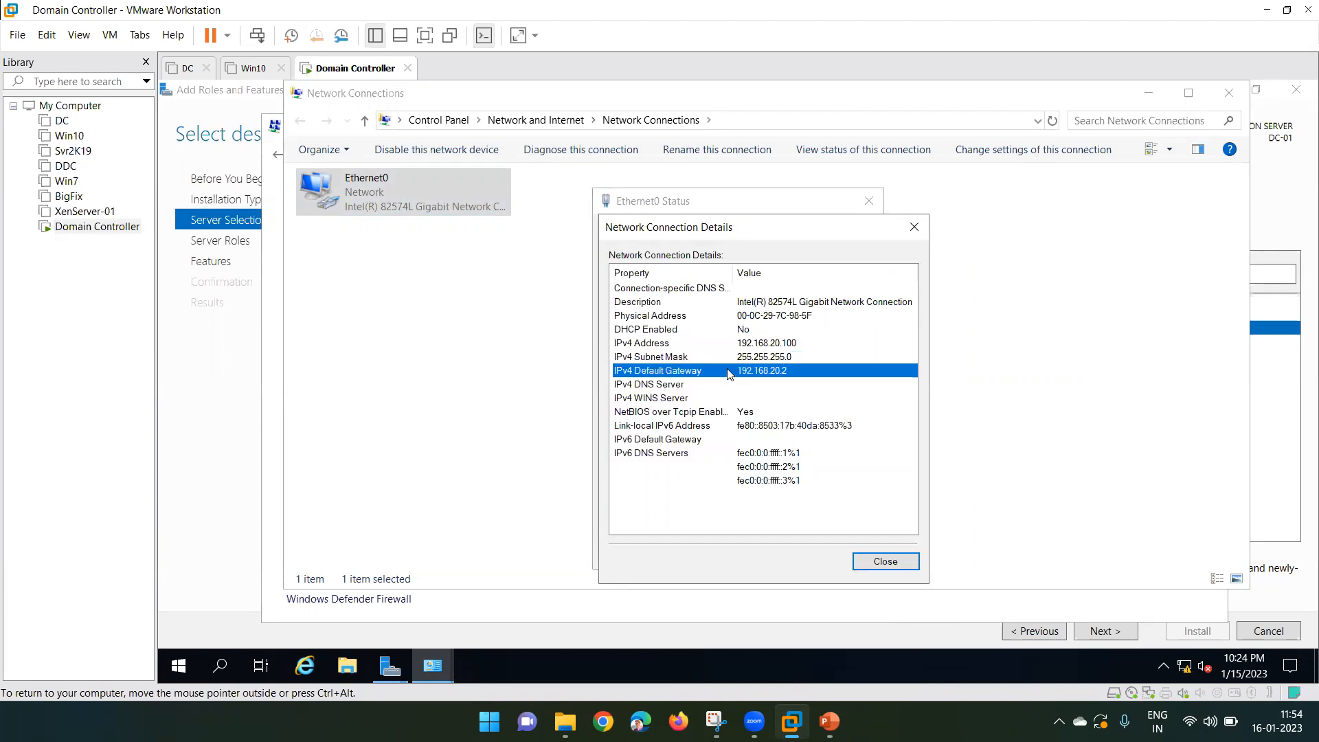
pyautogui.click(885, 563)
pyautogui.click(856, 556)
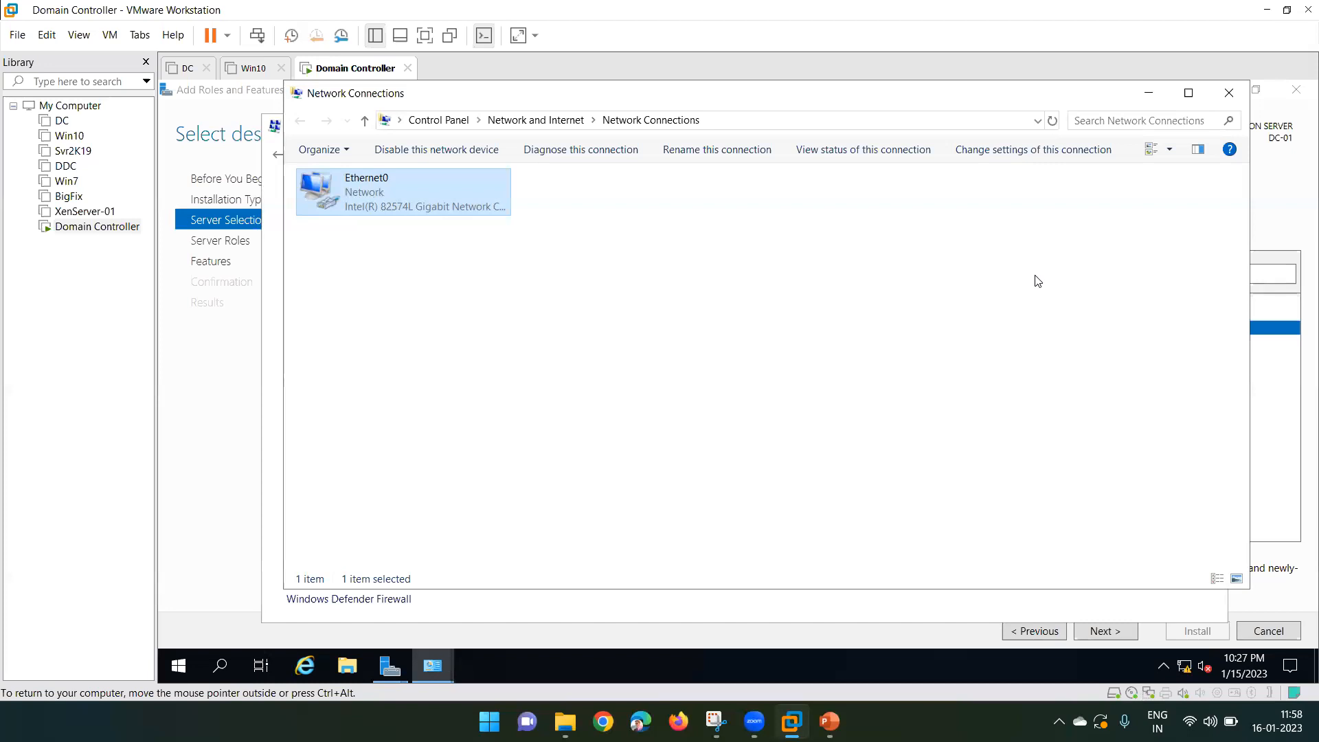
# - Close Network Connections and Network and Sharing Center, and cancel the open Add Roles and Features Wizard
pyautogui.click(1231, 100)
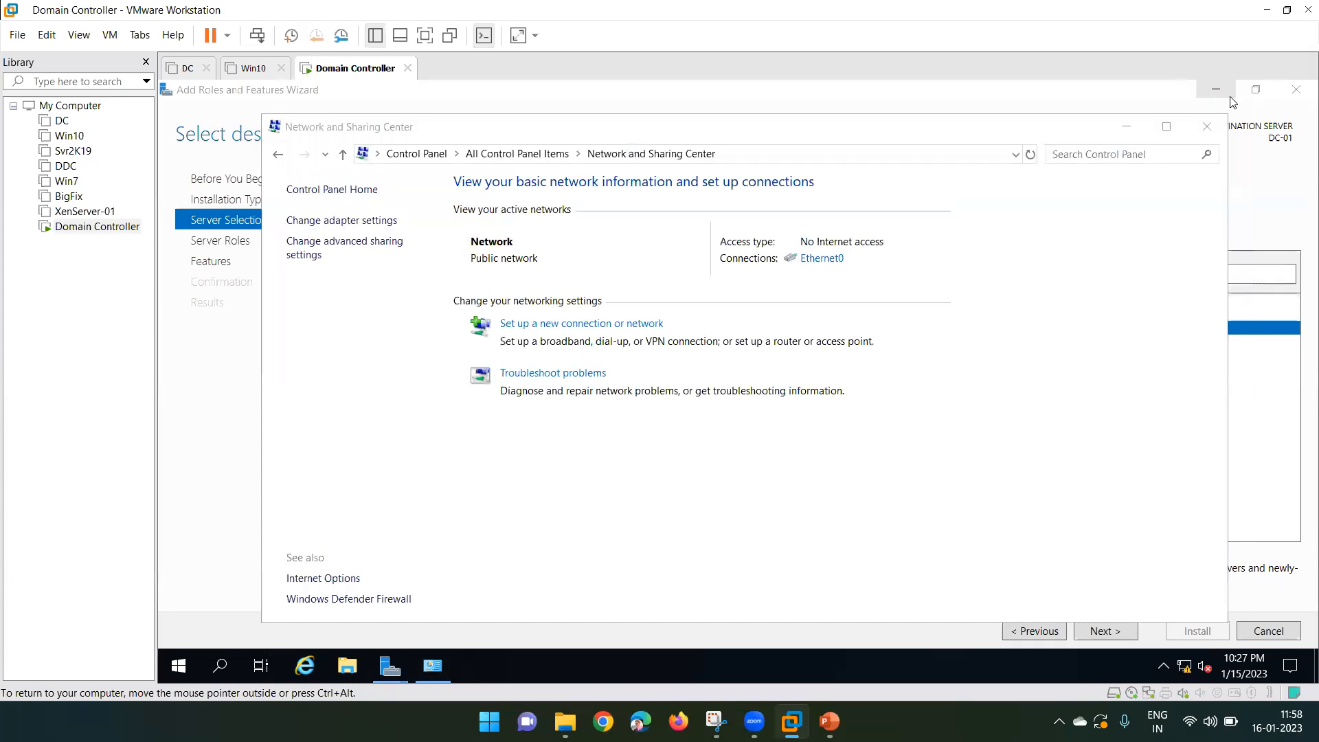
pyautogui.click(1210, 132)
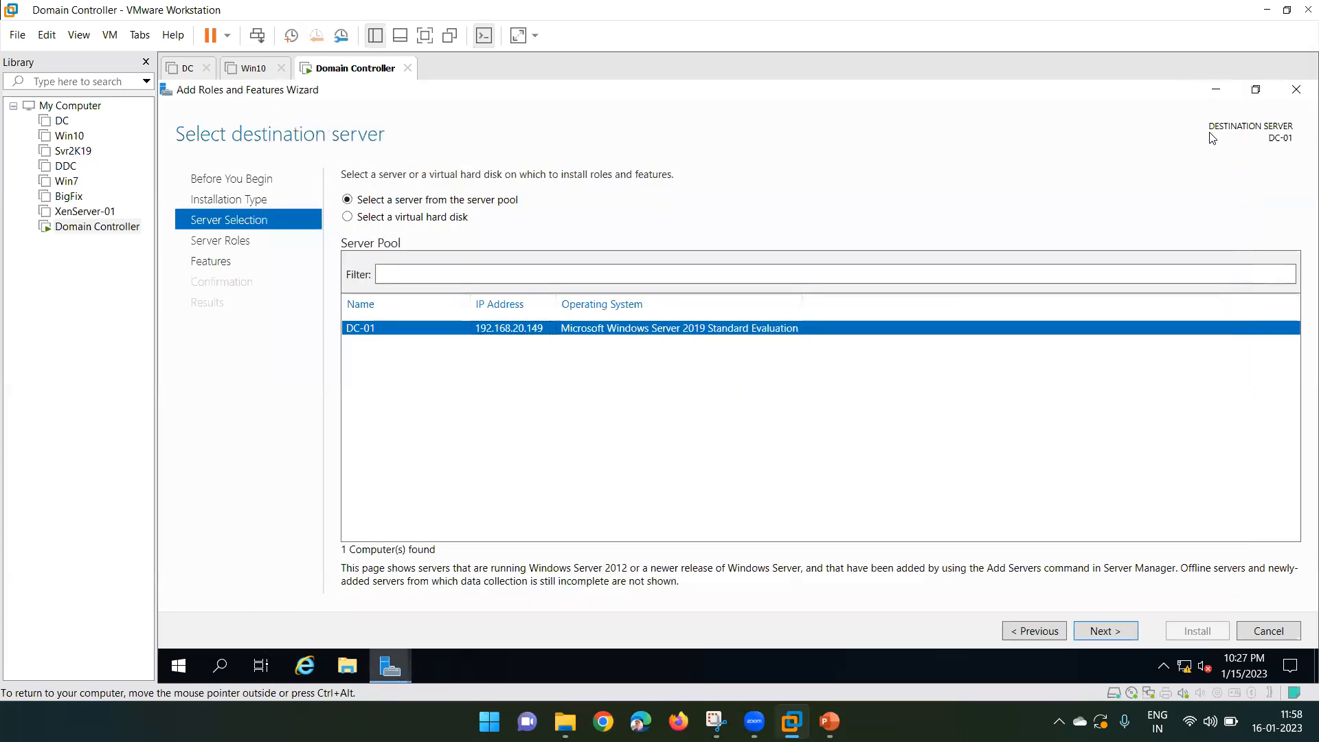
pyautogui.click(1032, 632)
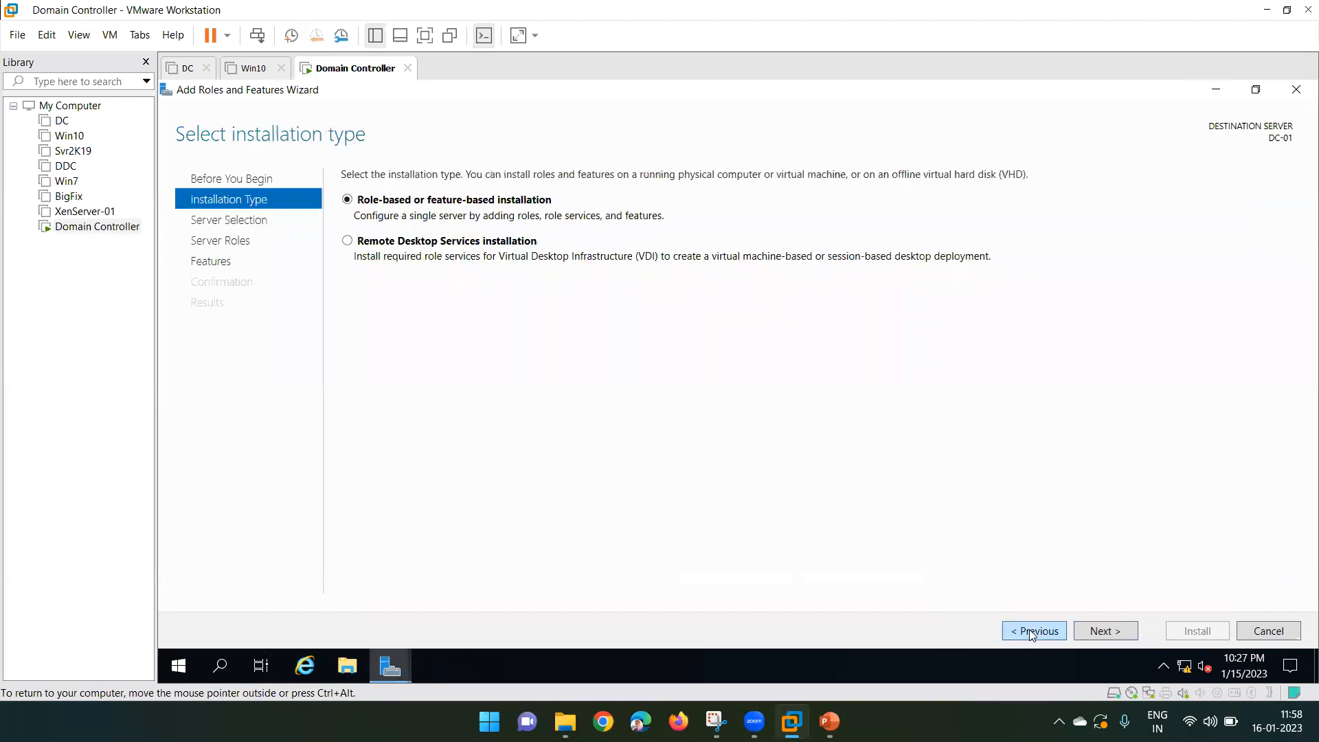
pyautogui.click(1093, 633)
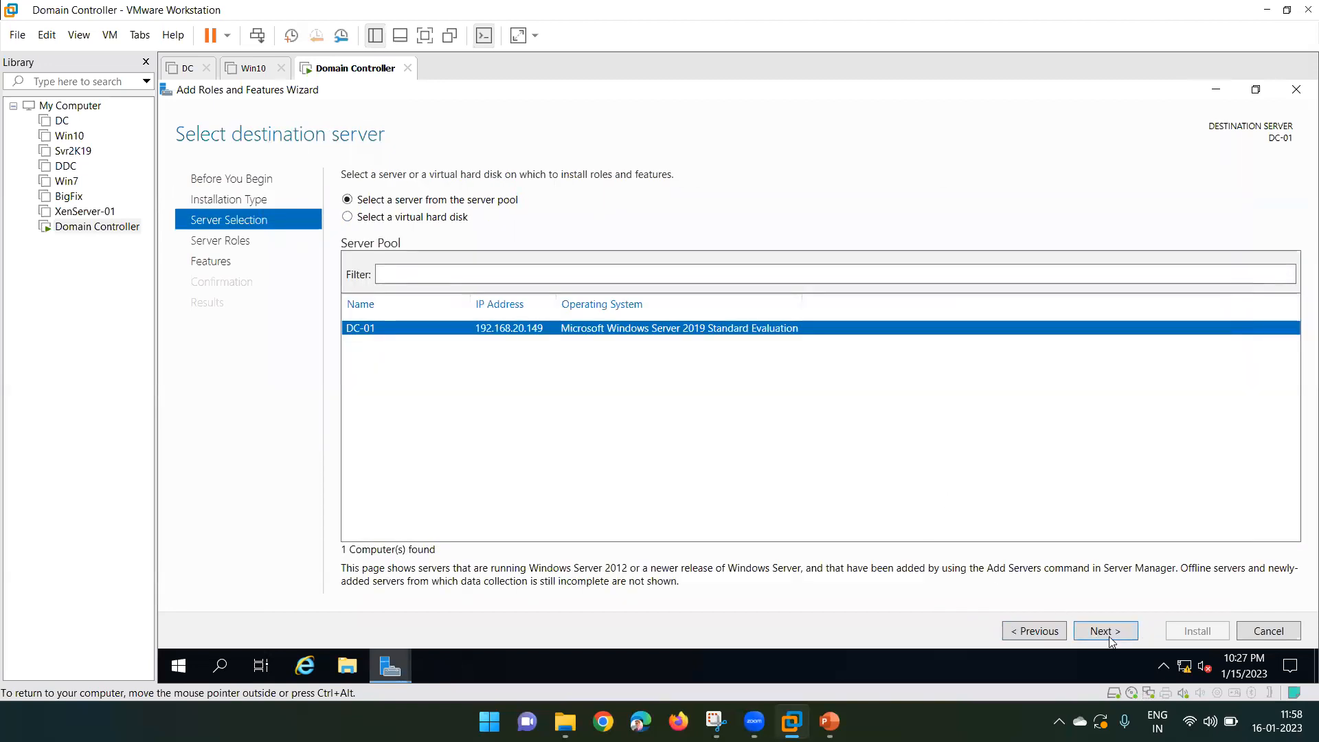
pyautogui.click(1031, 628)
pyautogui.click(1030, 628)
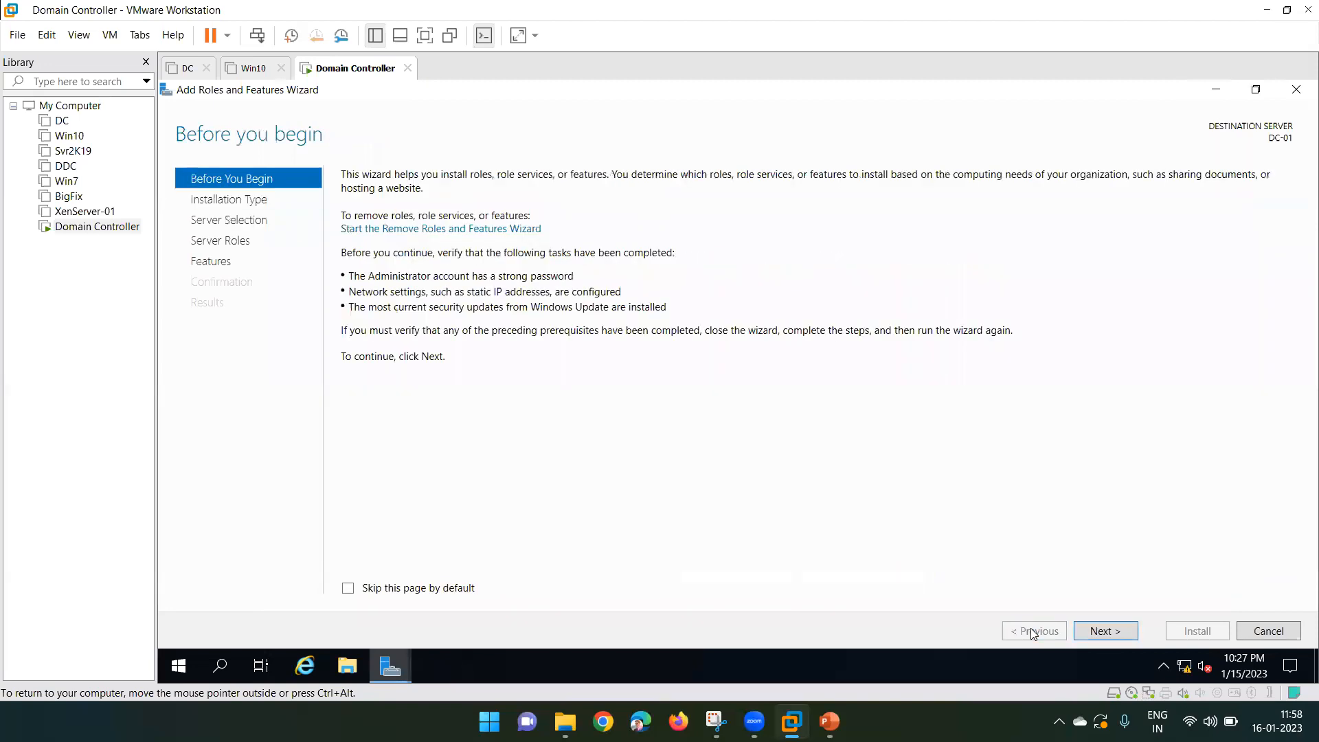
pyautogui.click(1256, 632)
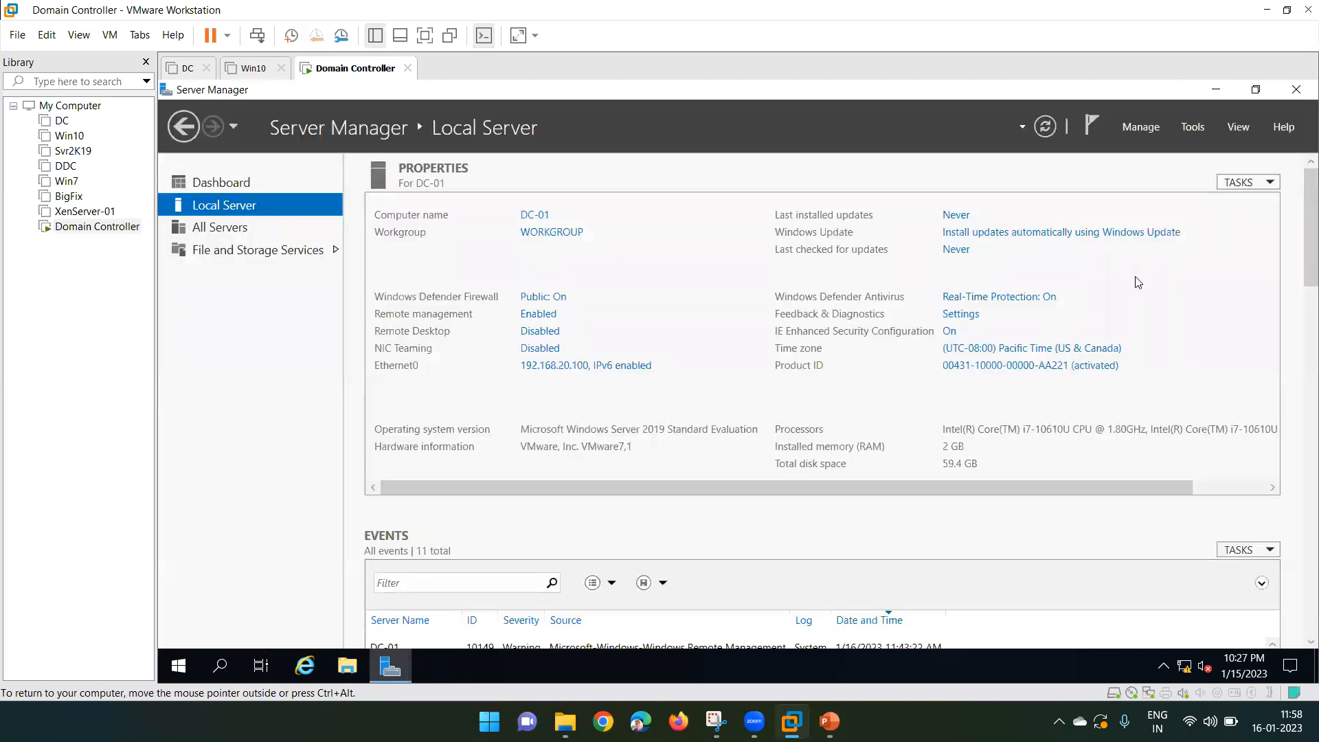
# - Refresh Local Server and restart the Add Roles and Features Wizard with Role-based or feature-based installation on DC-01, up to server roles
pyautogui.click(1047, 127)
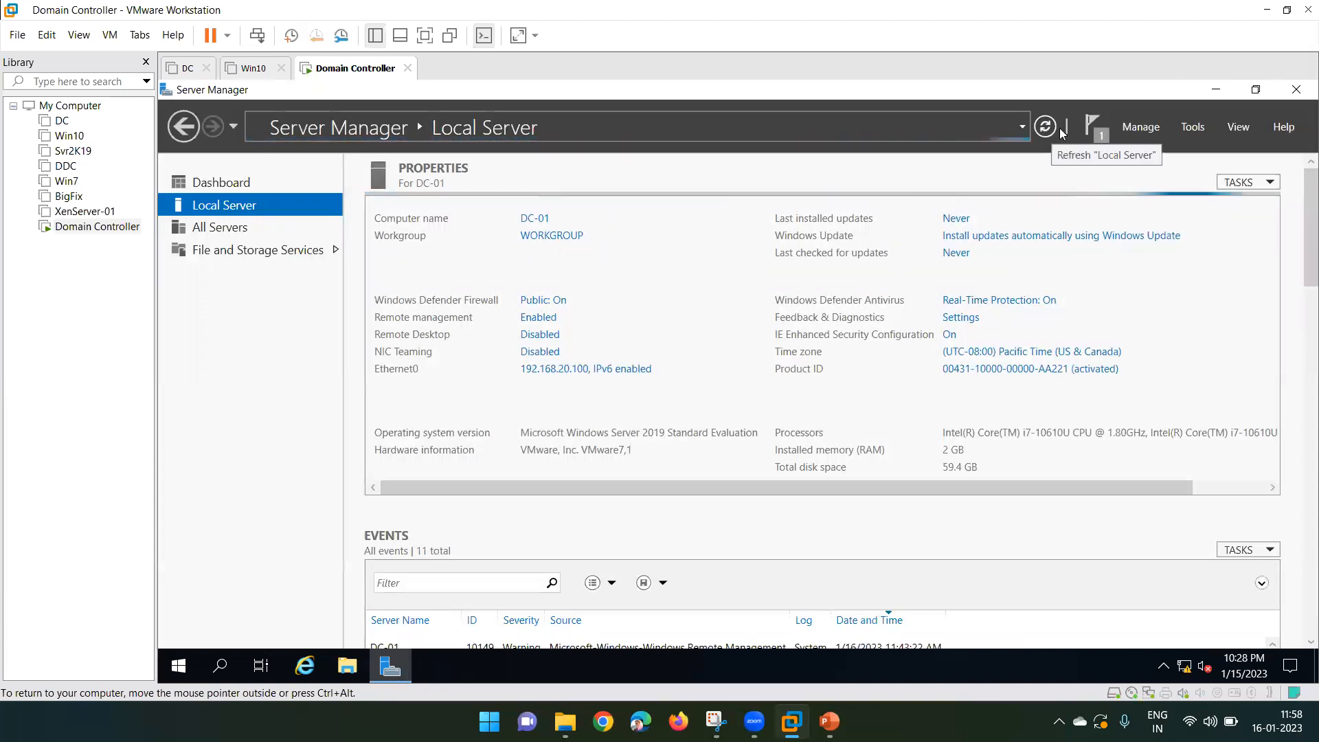
pyautogui.click(1131, 130)
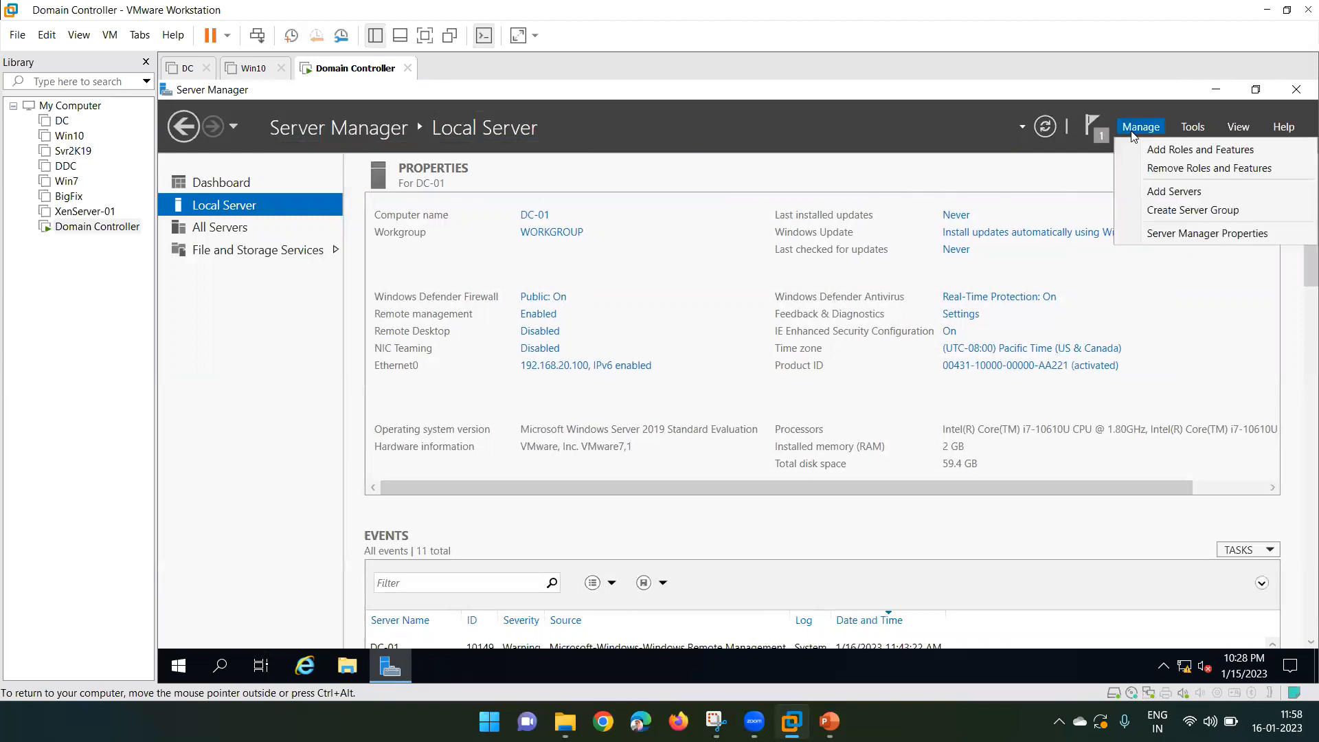
pyautogui.click(1146, 151)
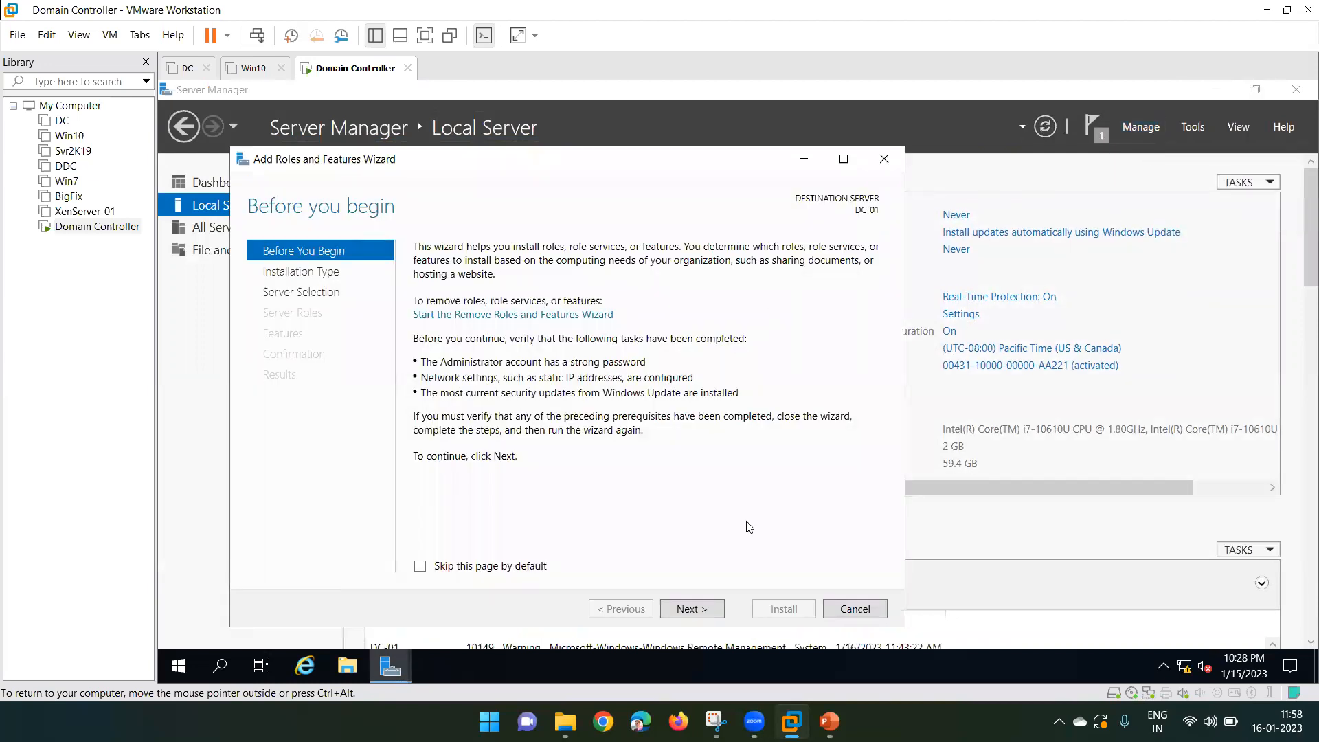
pyautogui.click(703, 619)
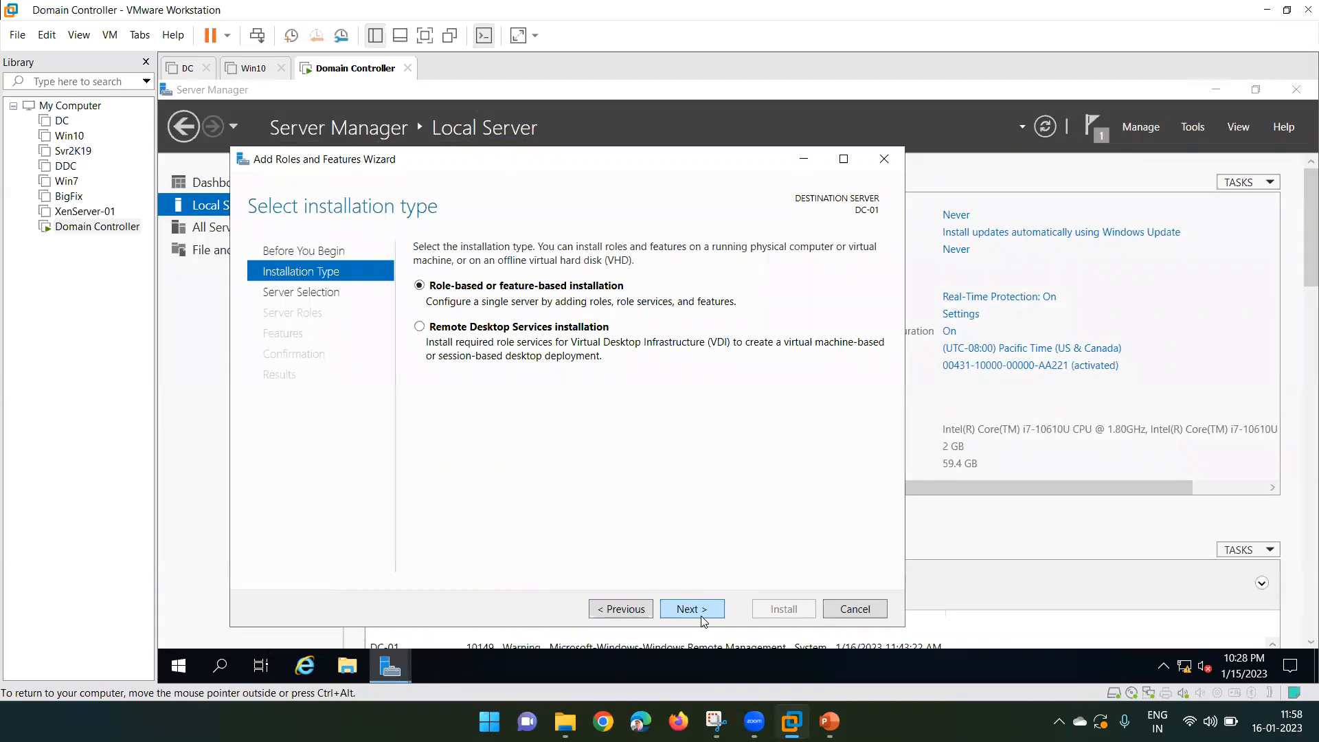
pyautogui.click(703, 621)
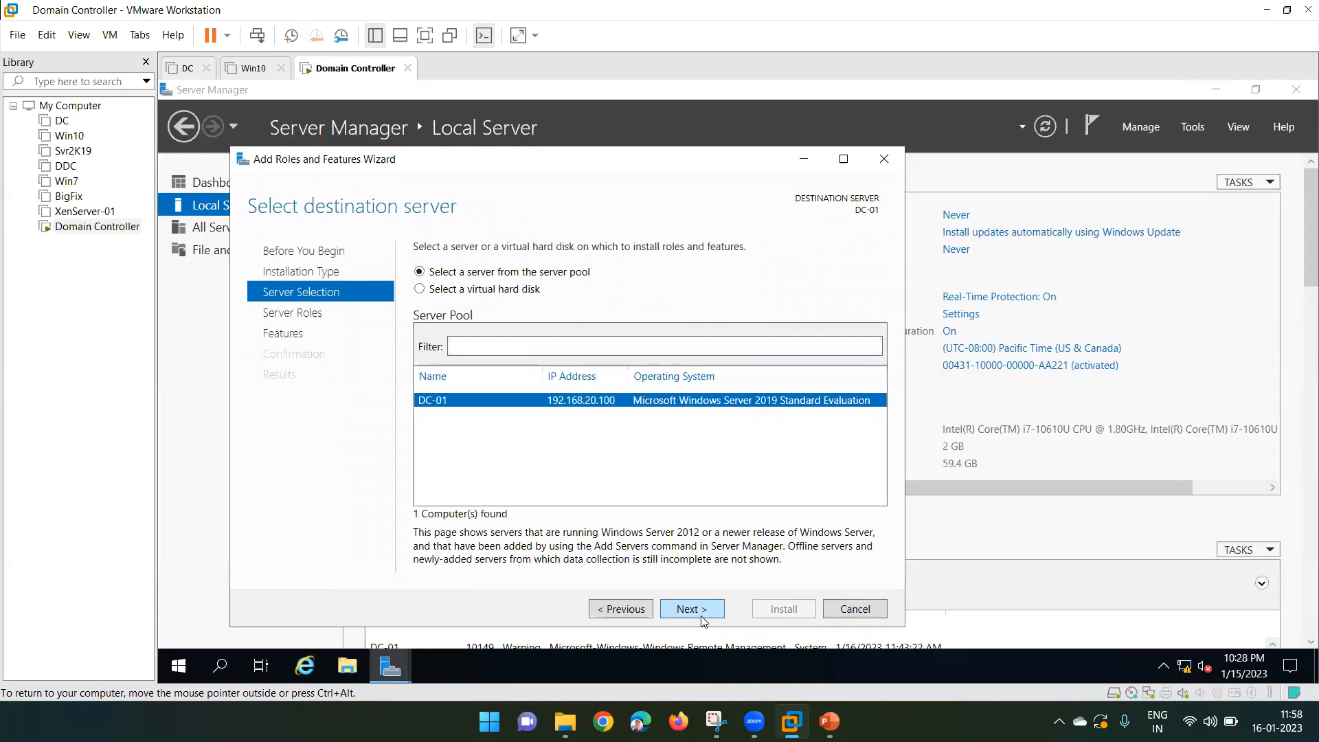
pyautogui.click(704, 621)
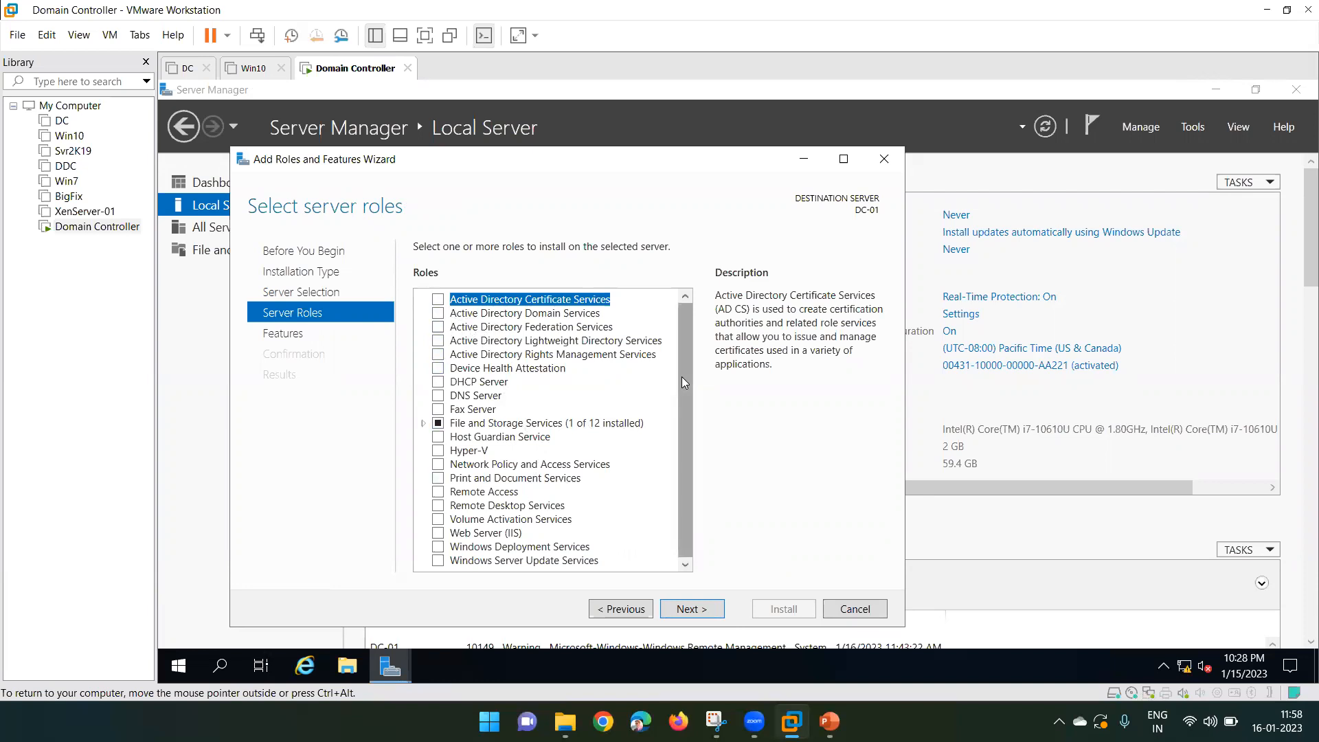
# - Add the Active Directory Domain Services role with its required features and management tools, and continue to the confirmation page with default features
pyautogui.click(439, 314)
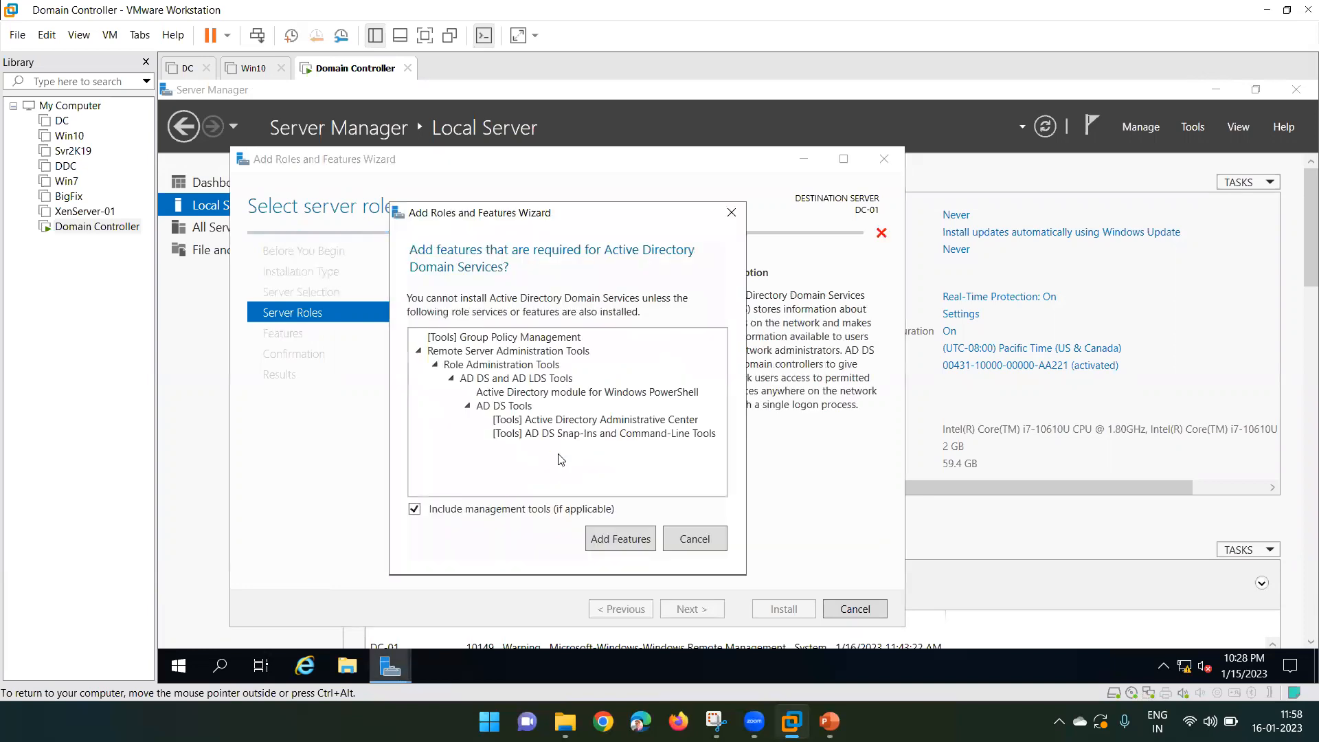
pyautogui.click(614, 543)
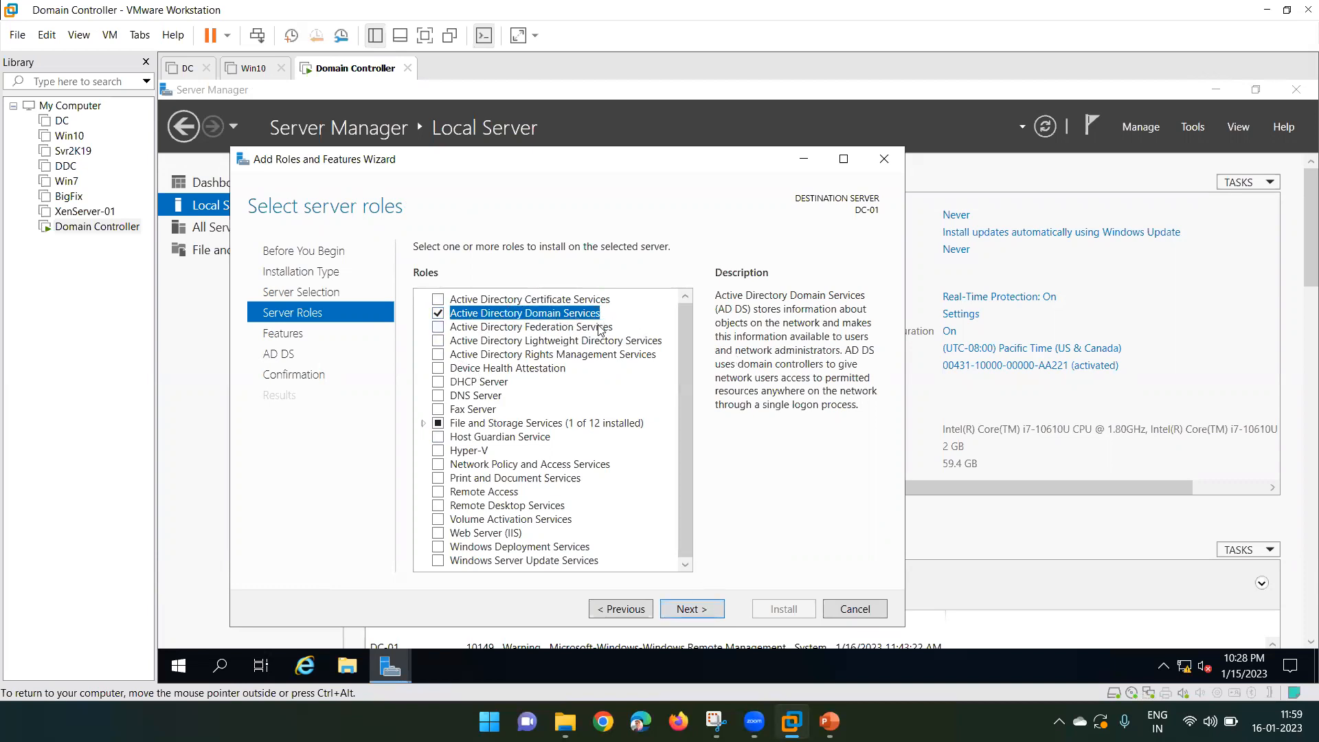
pyautogui.click(690, 610)
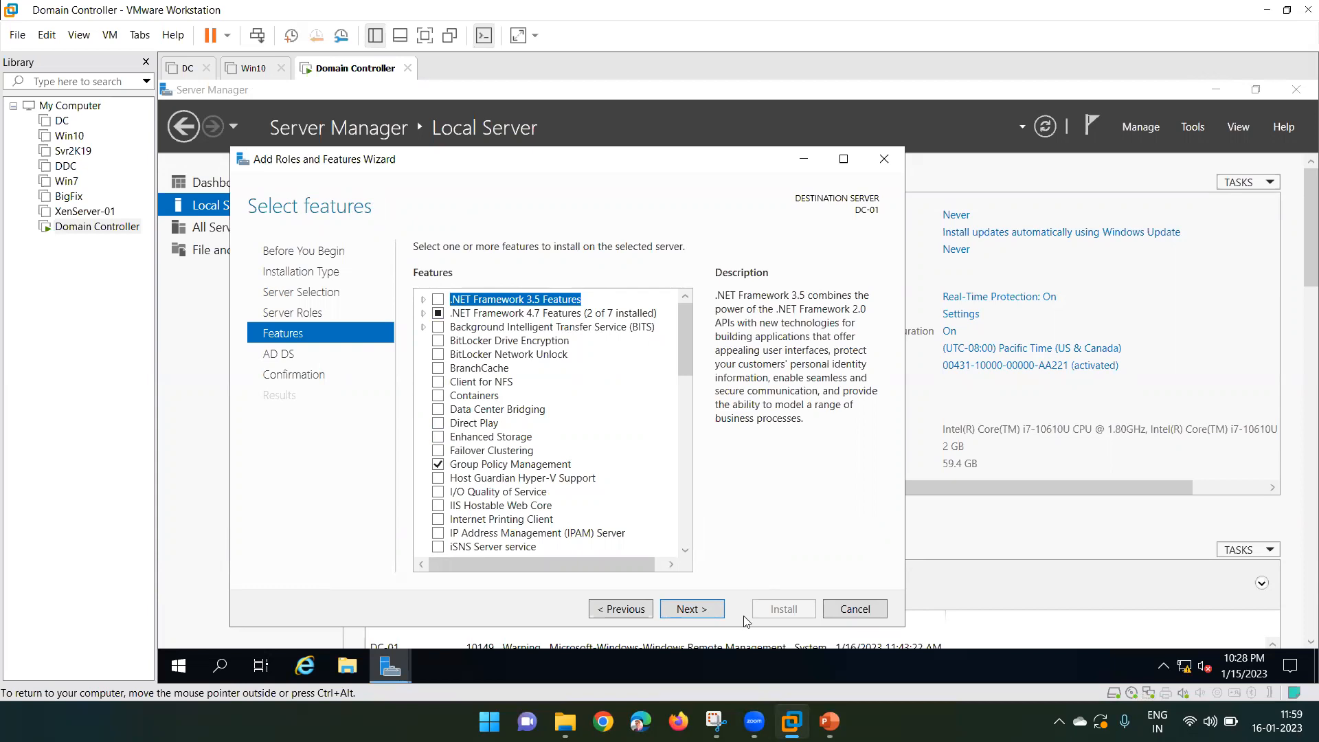
pyautogui.click(690, 609)
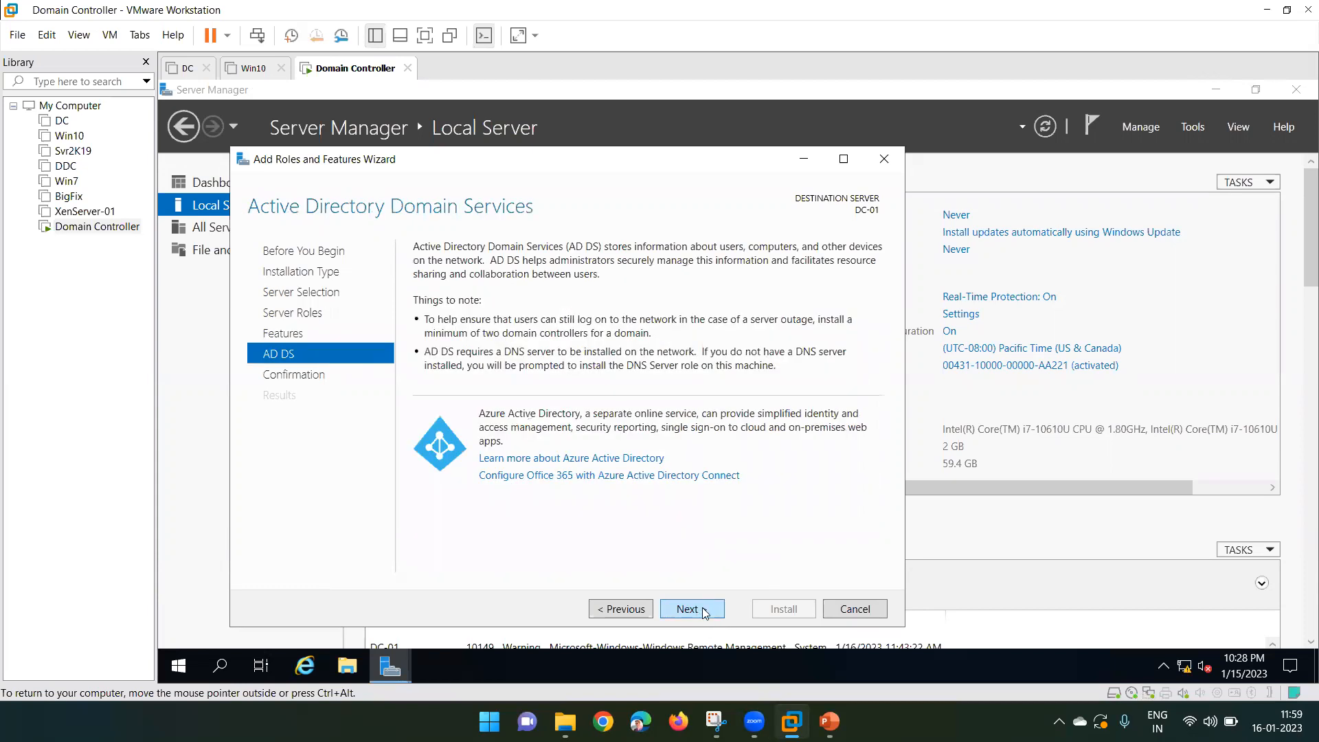
pyautogui.click(691, 610)
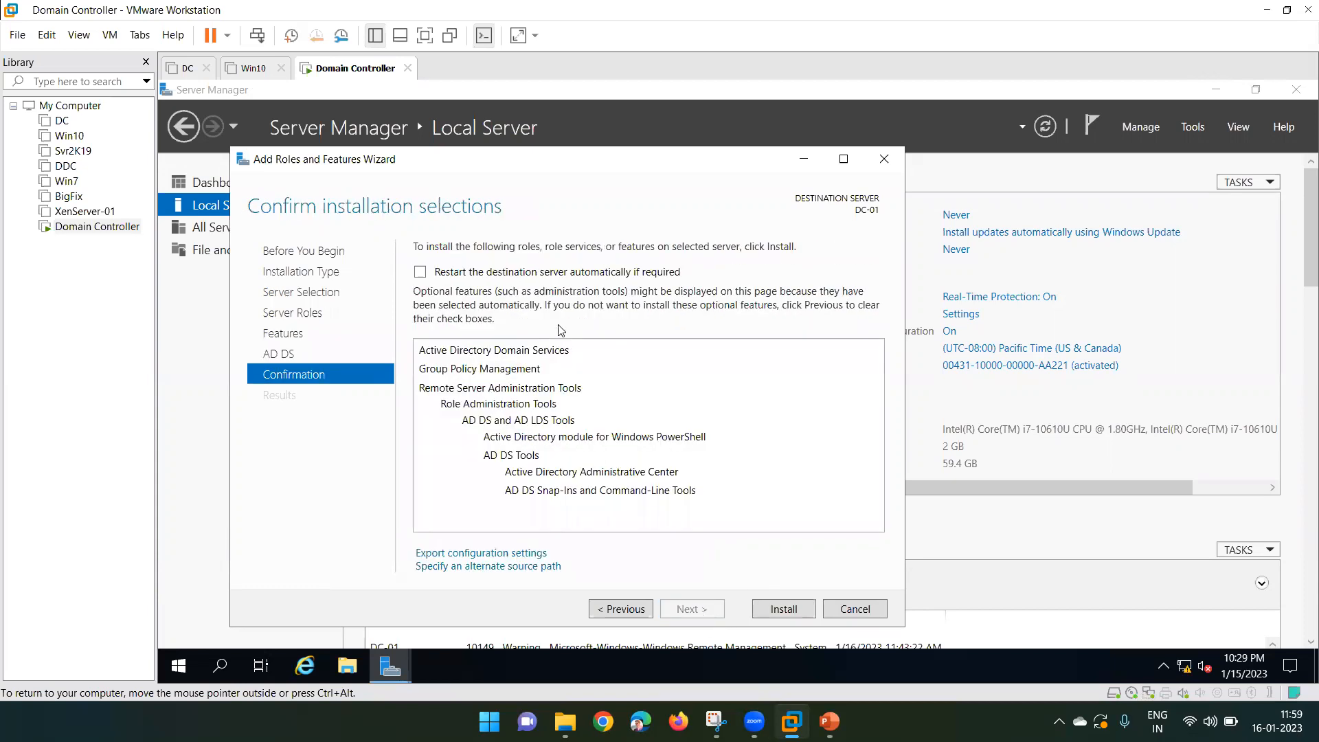
# - Allow the destination server to restart automatically if required and start installing the selected roles and features
pyautogui.click(419, 273)
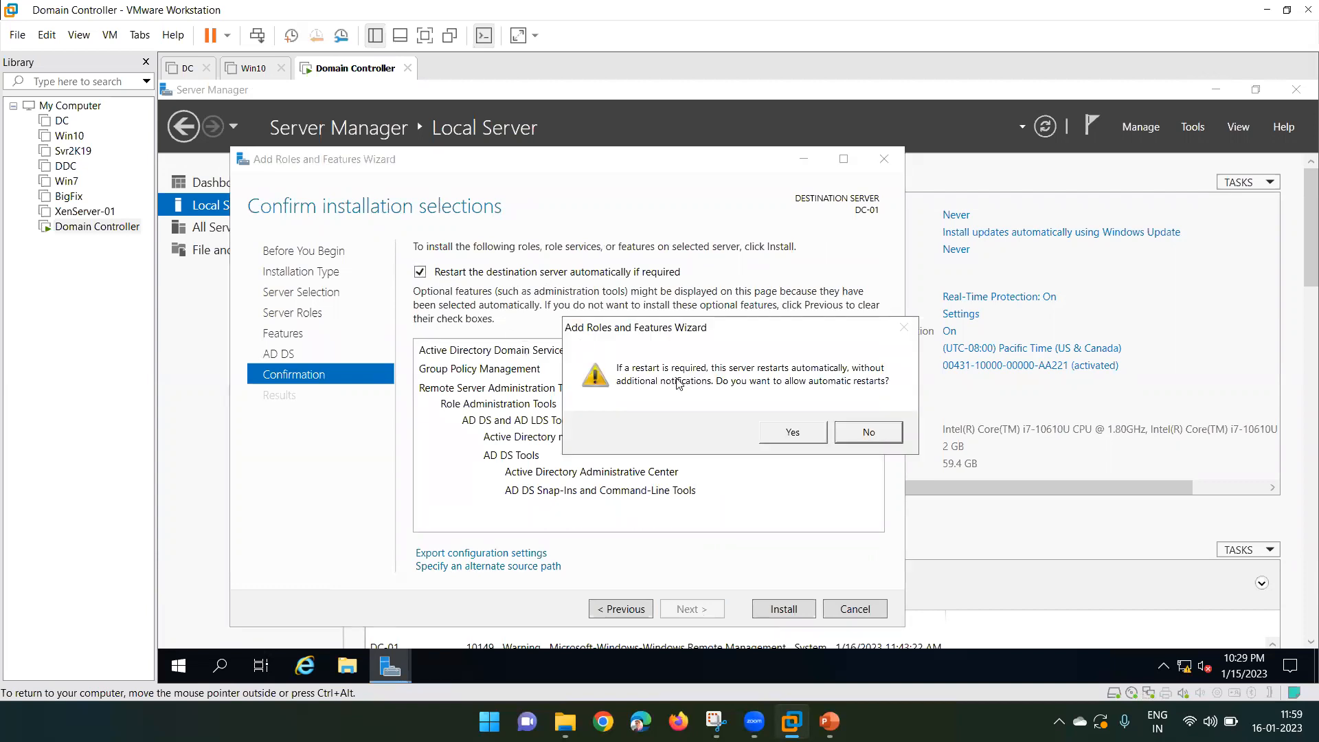
pyautogui.click(795, 434)
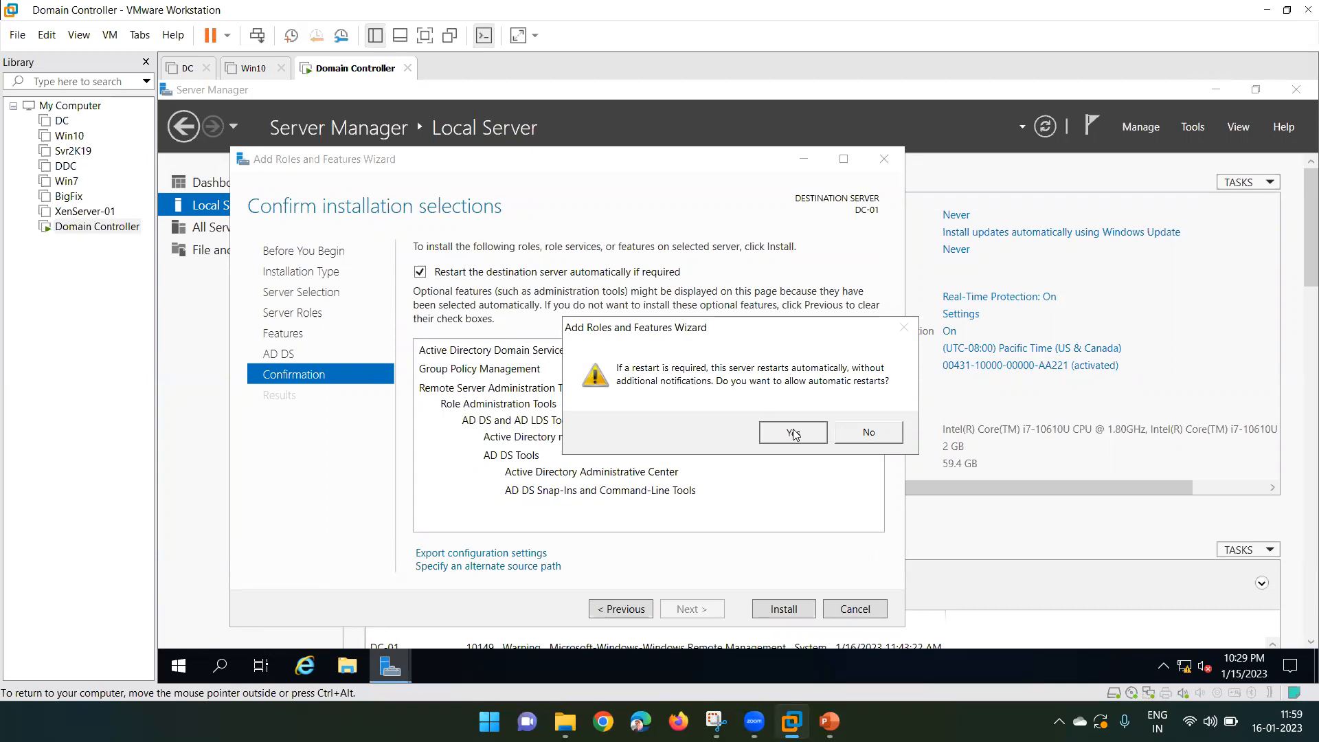
pyautogui.click(782, 609)
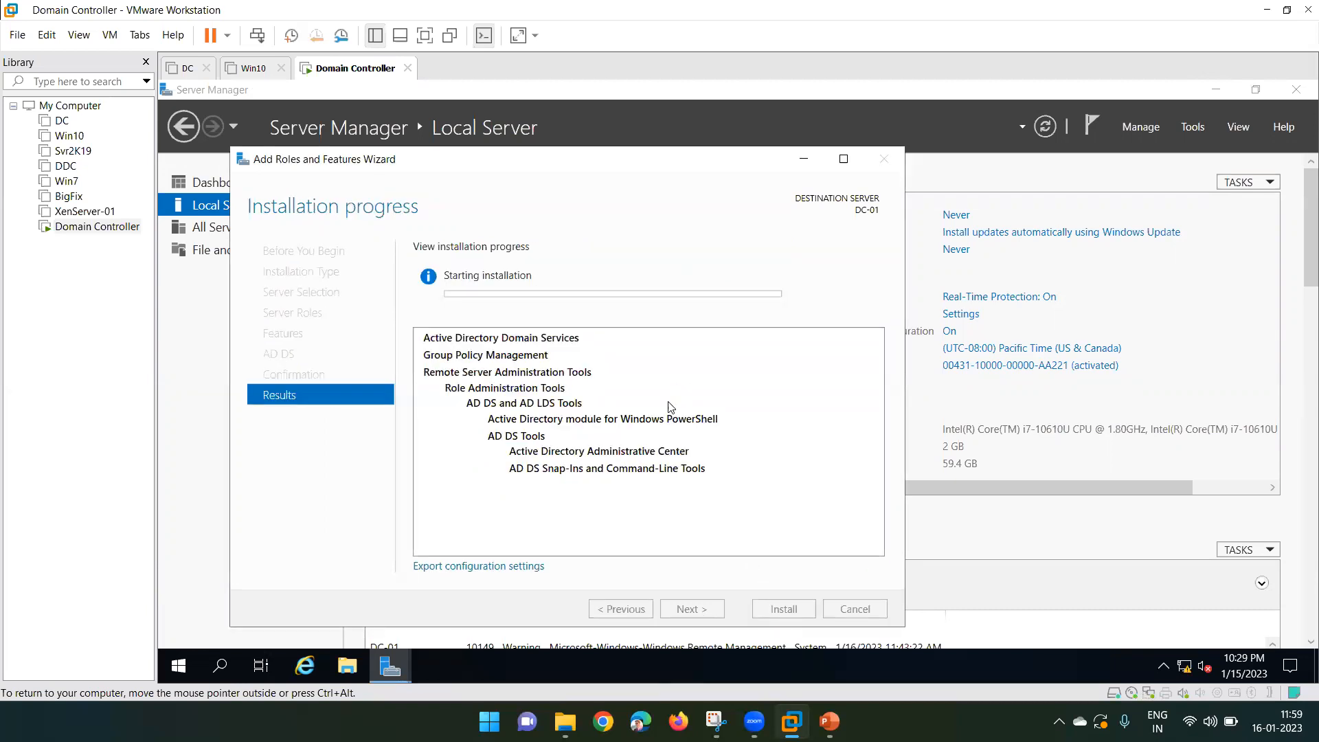